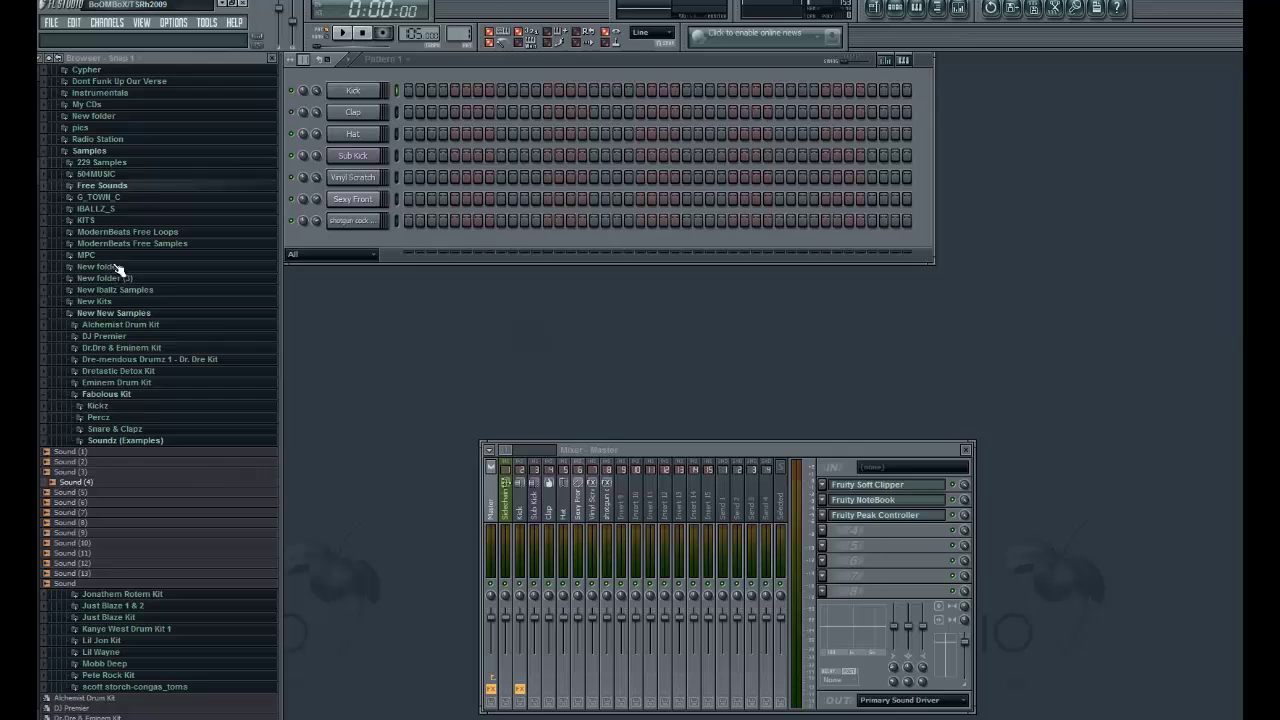
Collapse the New New Samples folder and audition a few notes of the Sexy Front Sytrus synth
{"action": "left_click", "coordinate": [106, 315]}
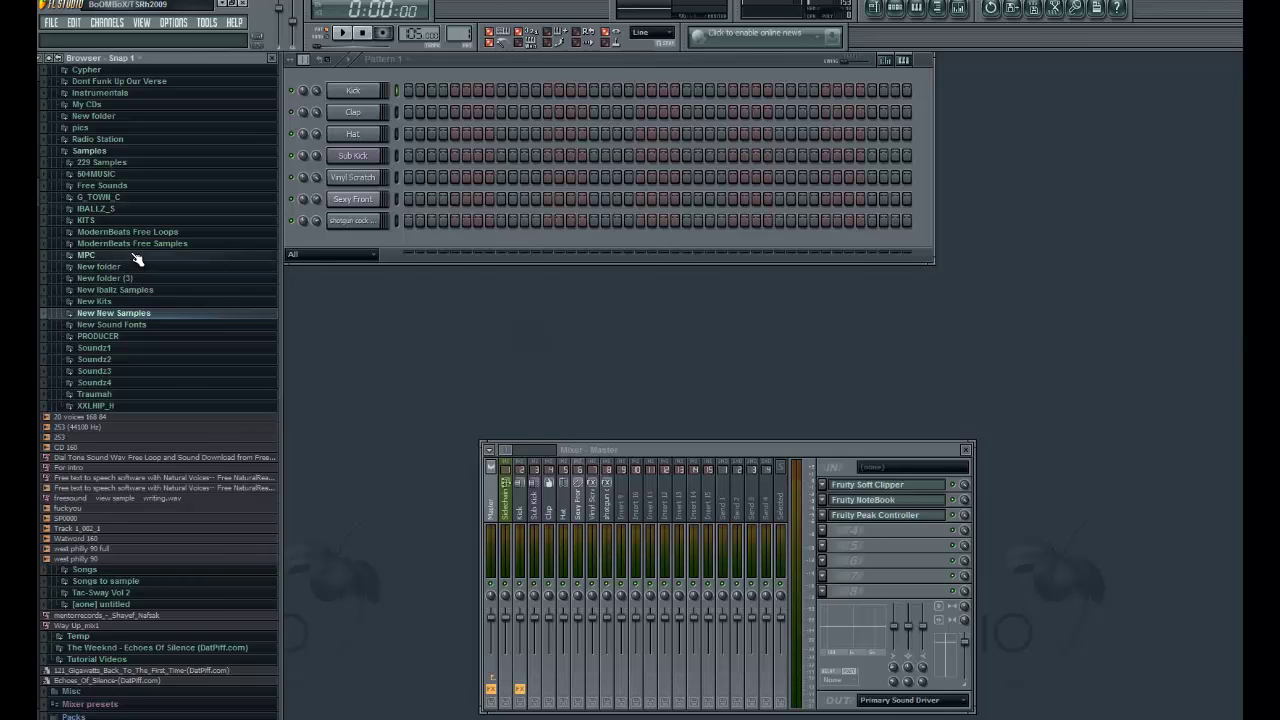
{"action": "left_click", "coordinate": [350, 200]}
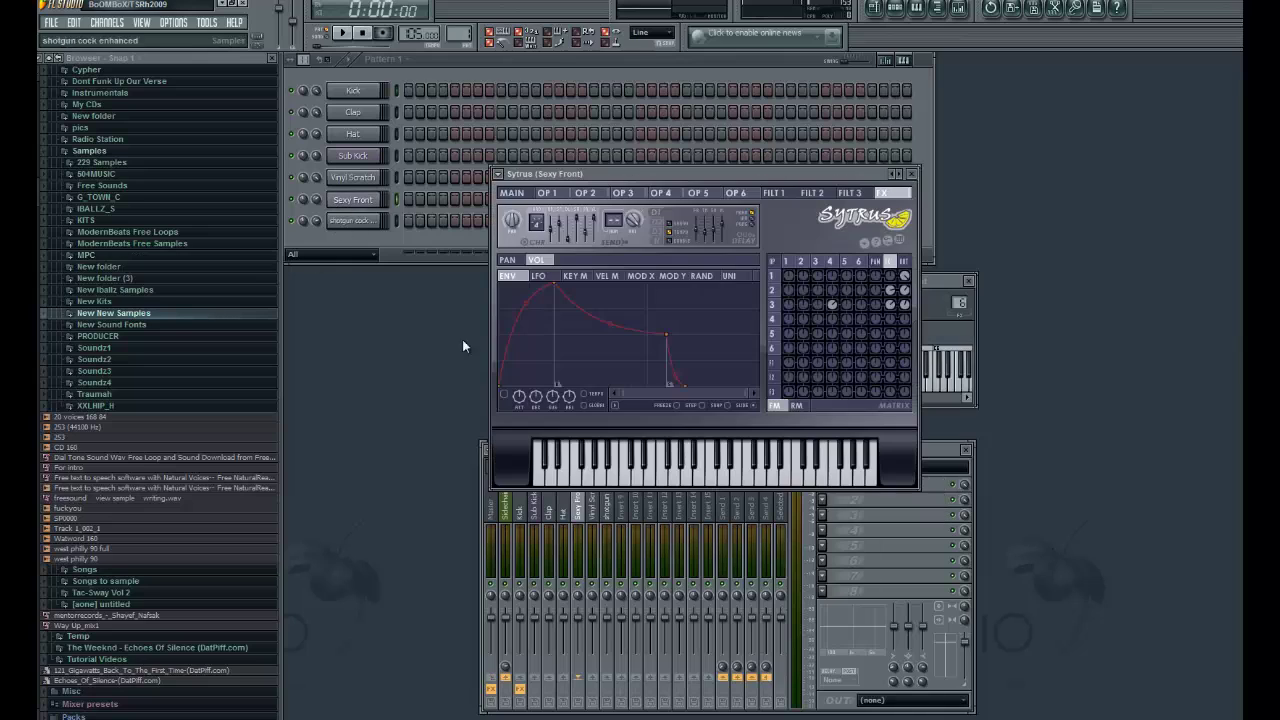
{"action": "left_click", "coordinate": [643, 470]}
{"action": "left_click", "coordinate": [698, 470]}
{"action": "left_click", "coordinate": [666, 470]}
{"action": "left_click", "coordinate": [762, 470]}
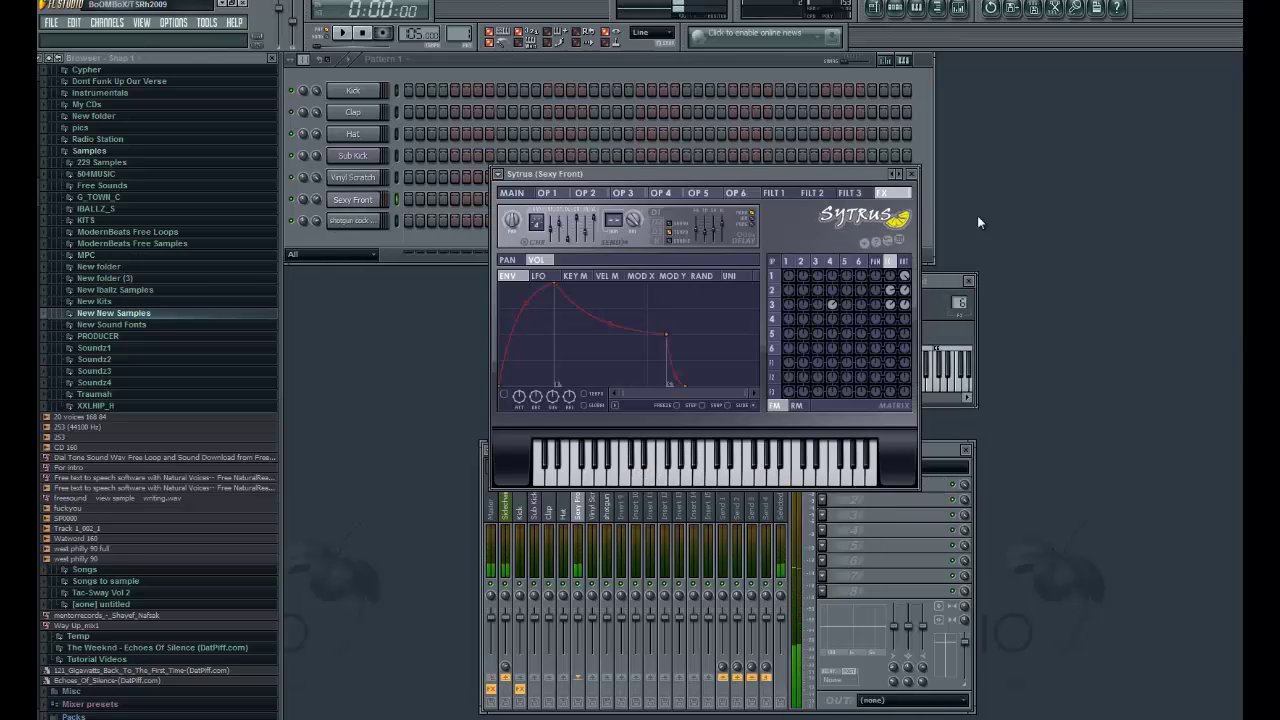
{"action": "left_click", "coordinate": [913, 175]}
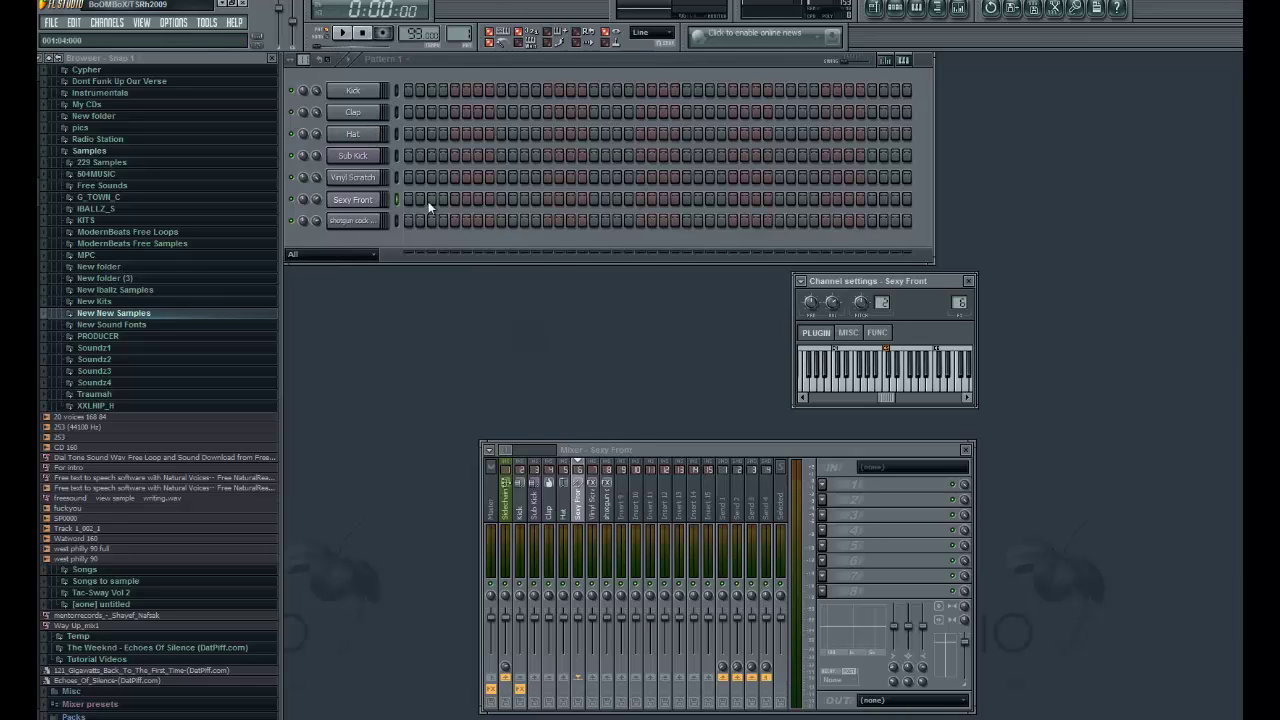
Place Clap hits on steps 5, 13, 21, 29 and 37 of the pattern during playback
{"action": "left_click", "coordinate": [454, 112]}
{"action": "key", "text": "space"}
{"action": "left_click", "coordinate": [547, 112]}
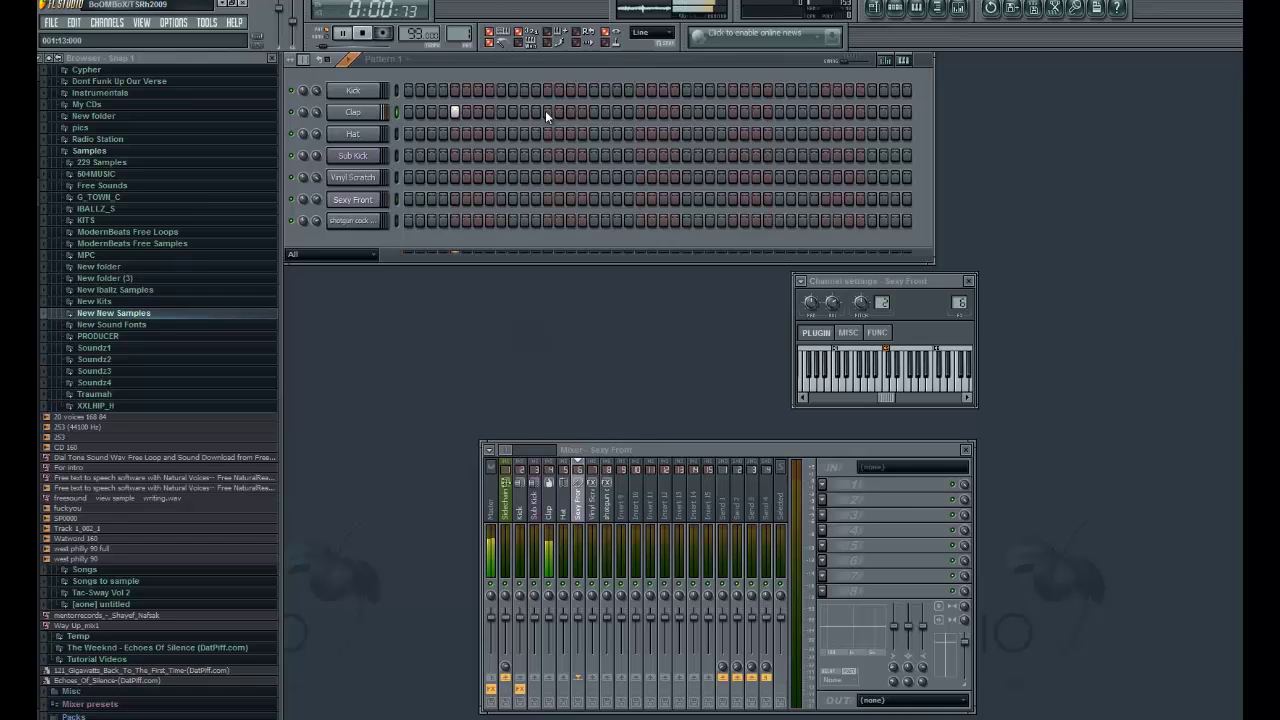
{"action": "left_click", "coordinate": [640, 112]}
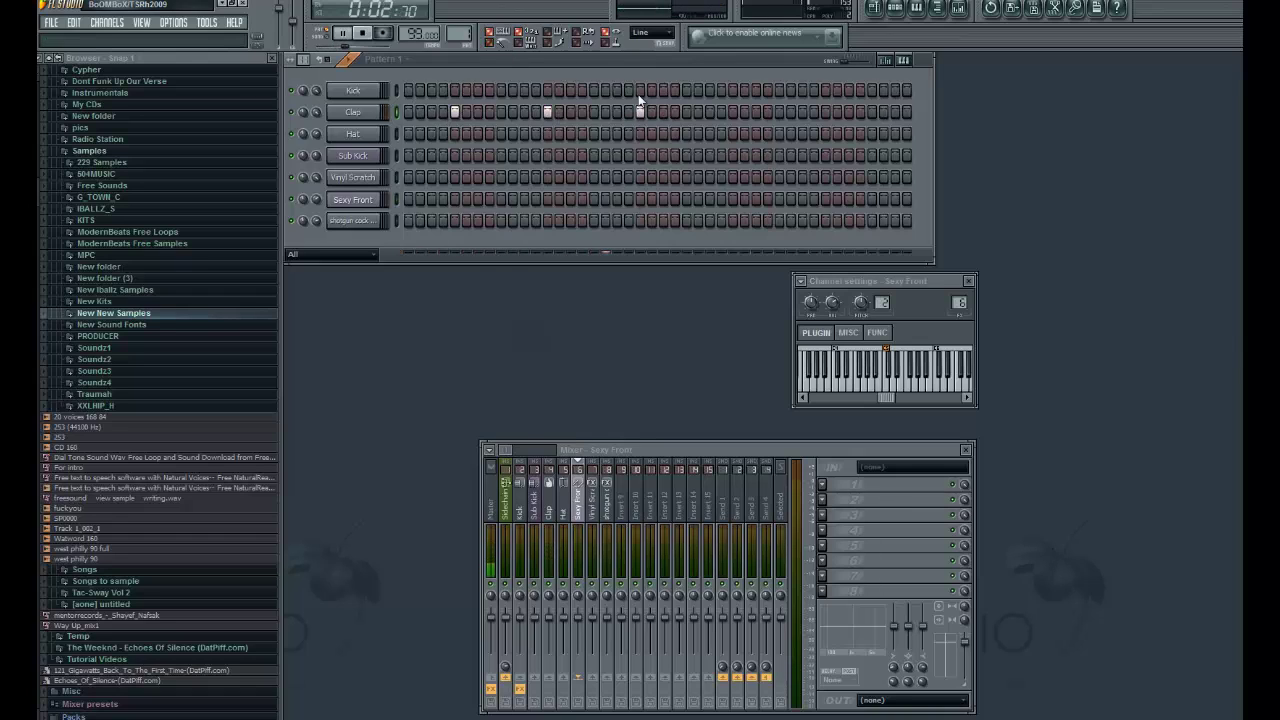
{"action": "left_click", "coordinate": [732, 112]}
{"action": "left_click", "coordinate": [825, 112]}
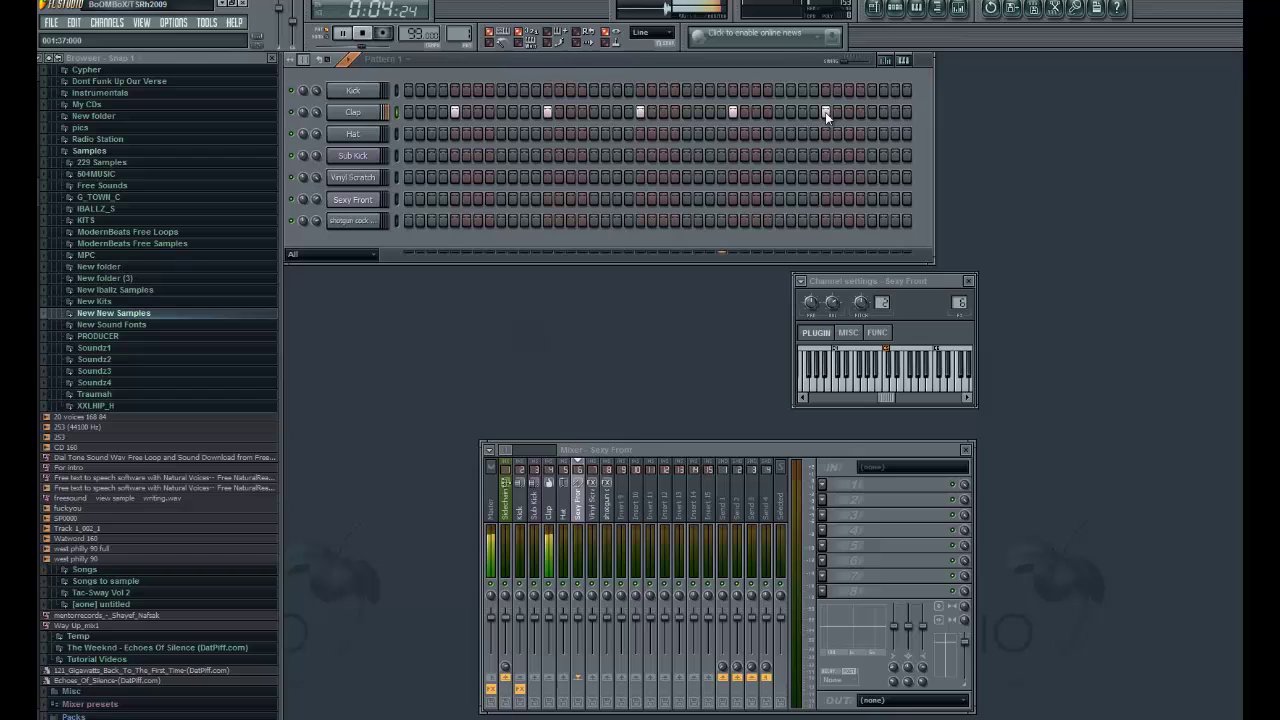
Convert the Clap channel's steps to piano roll notes and stop playback
{"action": "left_click", "coordinate": [365, 112]}
{"action": "right_click", "coordinate": [381, 108]}
{"action": "left_click", "coordinate": [397, 114]}
{"action": "key", "text": "space"}
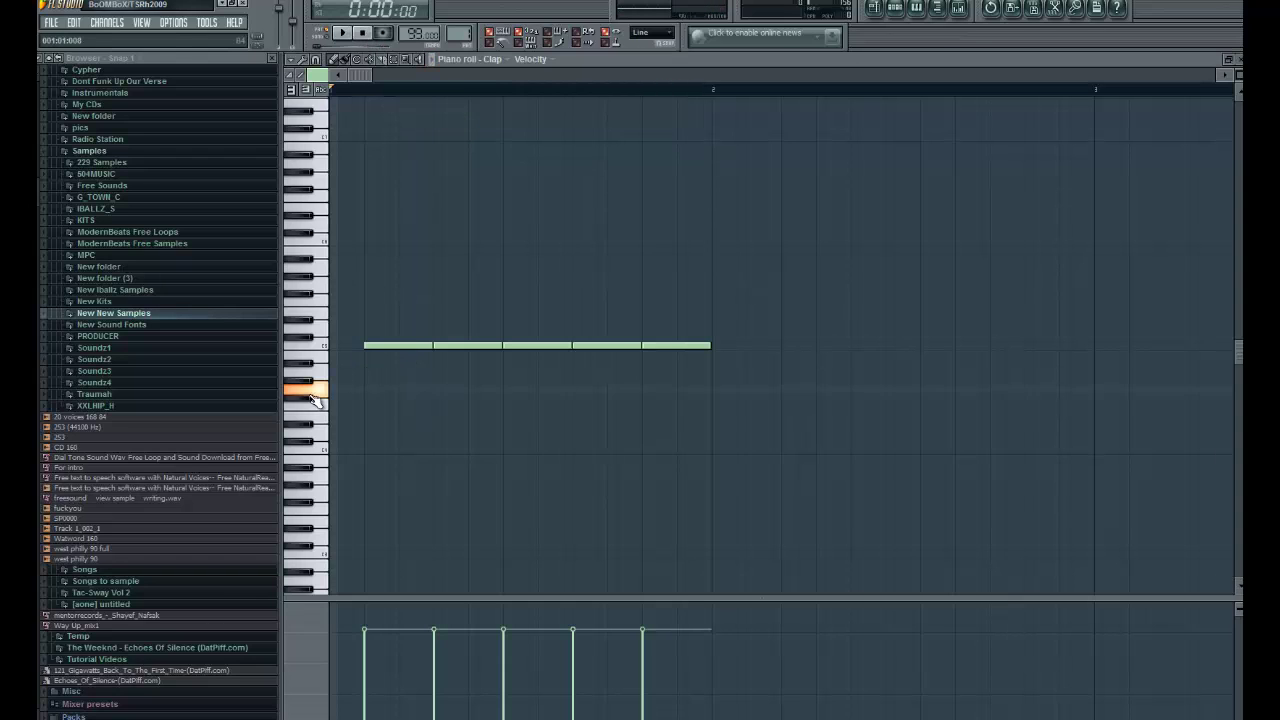
Replace the five long Clap notes with one short note an octave lower at the first clap position
{"action": "left_click", "coordinate": [371, 449]}
{"action": "right_click", "coordinate": [428, 346]}
{"action": "right_click", "coordinate": [700, 346]}
{"action": "right_click", "coordinate": [607, 346]}
{"action": "right_click", "coordinate": [537, 346]}
{"action": "right_click", "coordinate": [467, 346]}
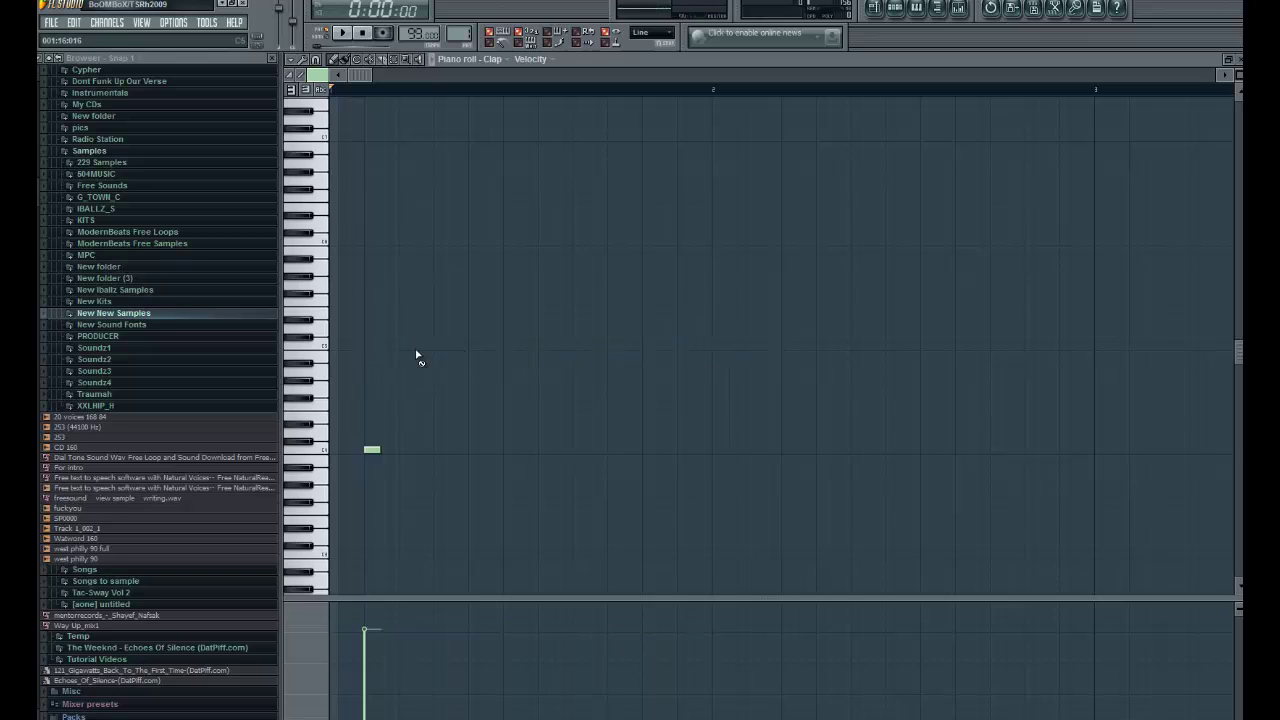
Add four more short Clap notes at the lower pitch, at the start positions of the deleted claps, and play the pattern
{"action": "left_click", "coordinate": [321, 345]}
{"action": "left_click", "coordinate": [322, 450]}
{"action": "left_click", "coordinate": [436, 452]}
{"action": "left_click", "coordinate": [510, 451]}
{"action": "key", "text": "space"}
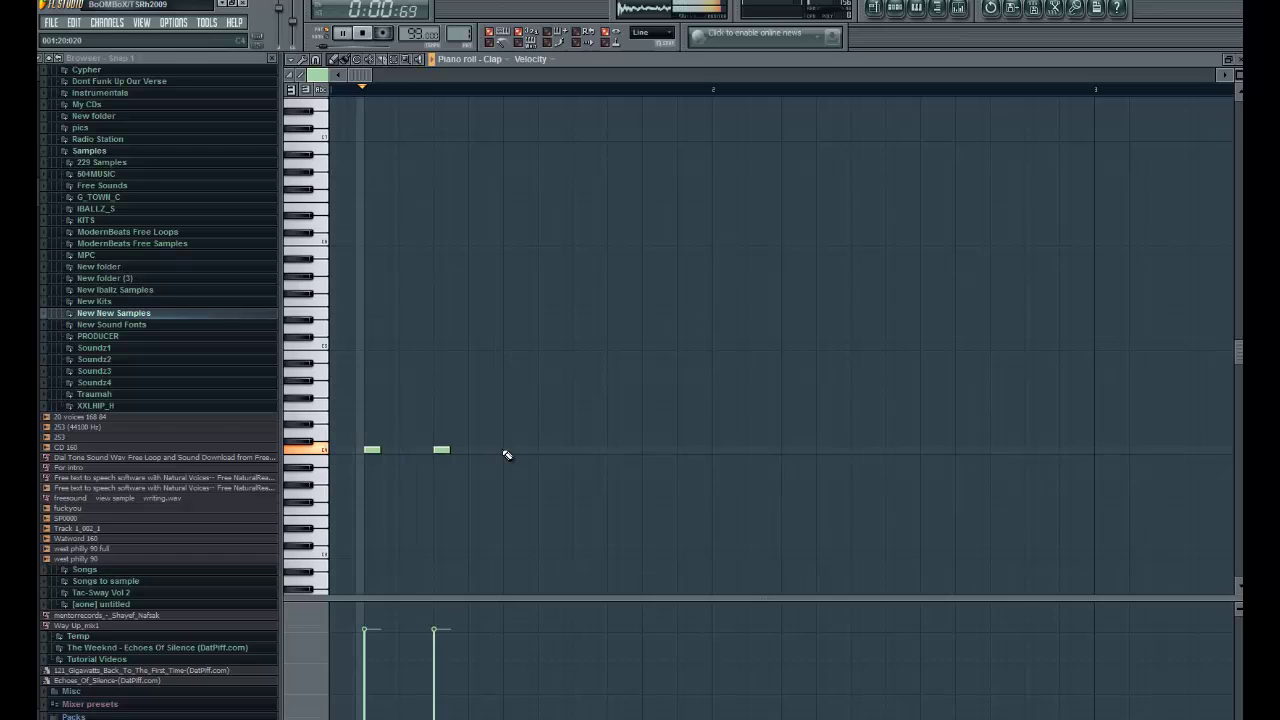
{"action": "left_click", "coordinate": [580, 451]}
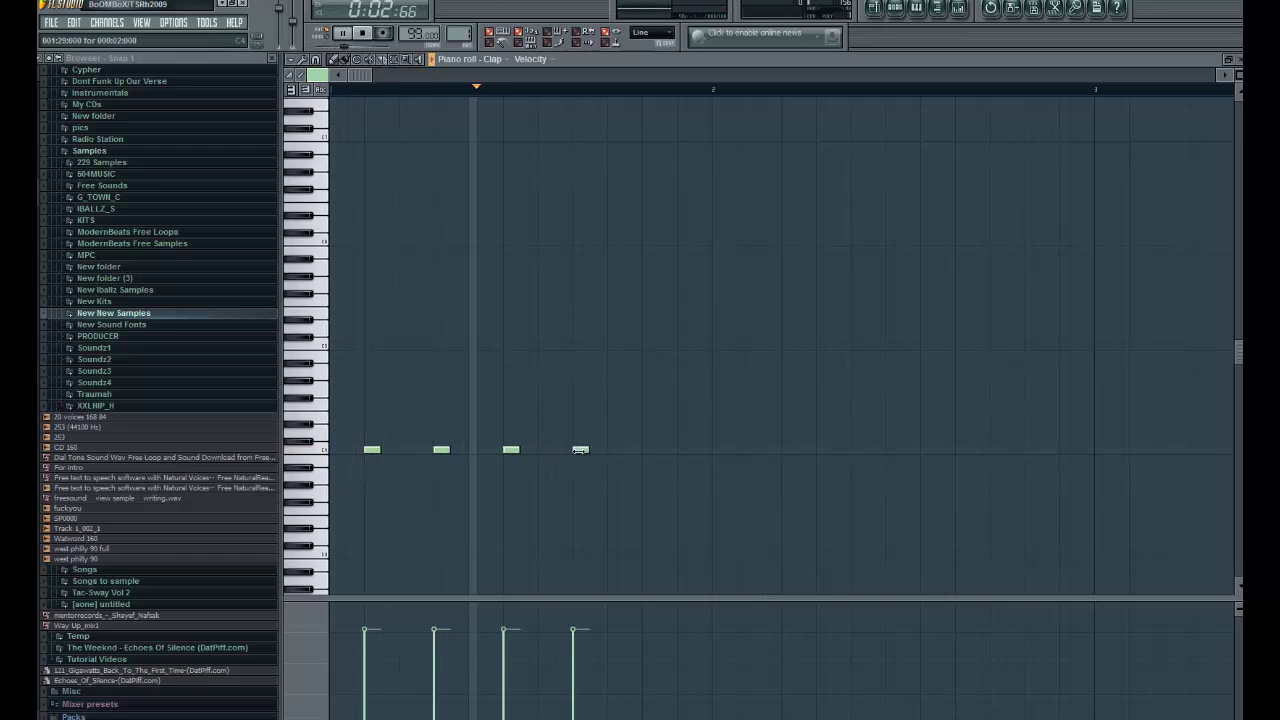
{"action": "left_click", "coordinate": [649, 451]}
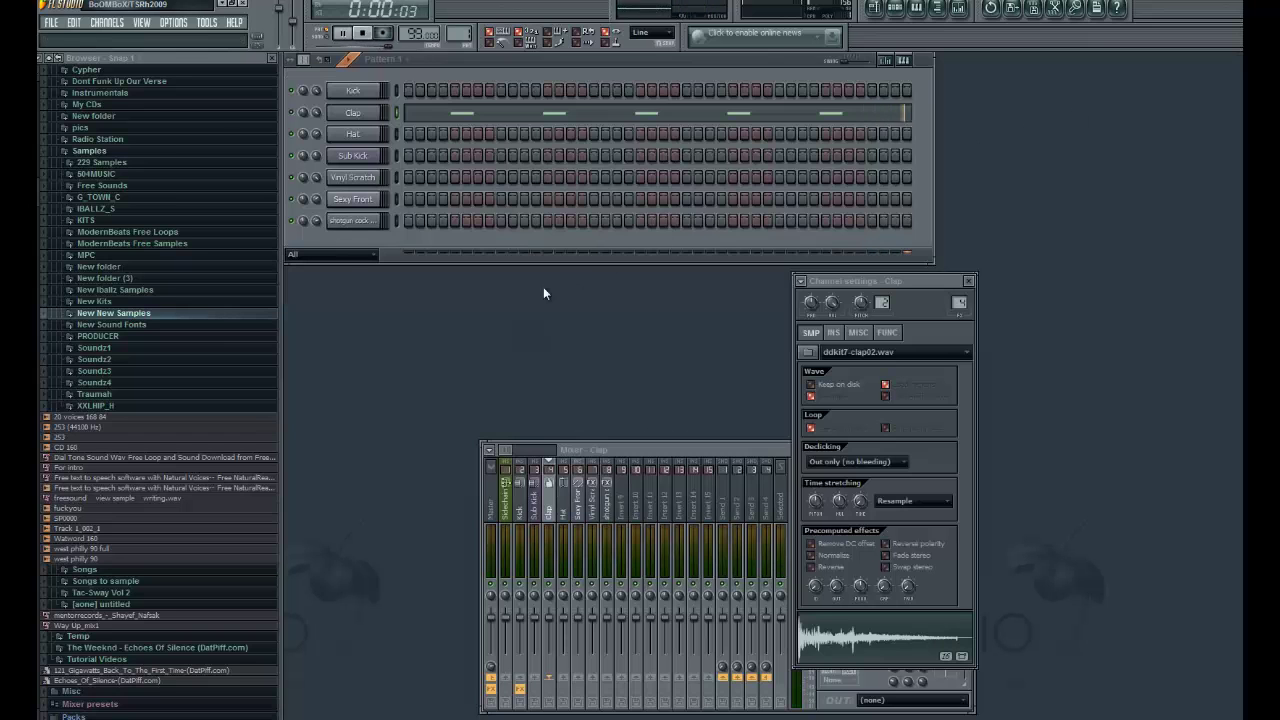
Reverse the Clap sample, listen to it in the pattern and close its channel settings
{"action": "key", "text": "space"}
{"action": "left_click", "coordinate": [812, 567]}
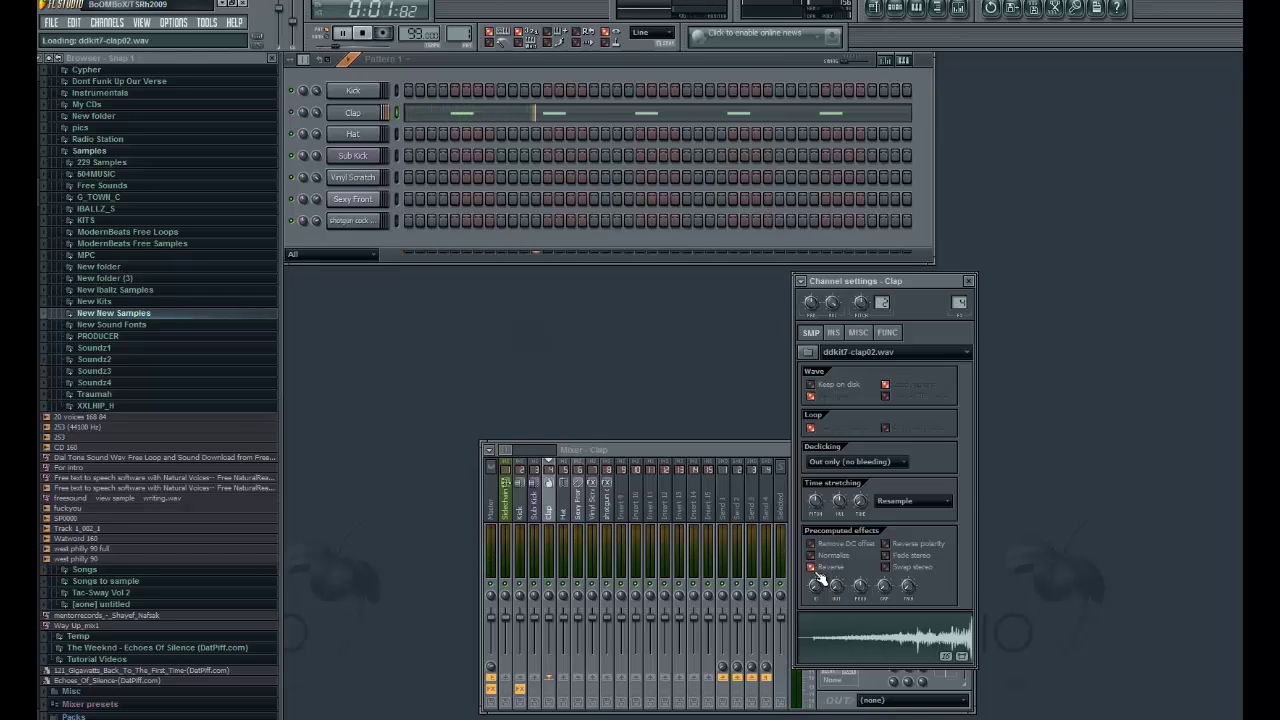
{"action": "key", "text": "space"}
{"action": "left_click", "coordinate": [968, 281]}
Try the first Clap note two steps earlier in the piano roll and play the pattern
{"action": "right_click", "coordinate": [353, 112]}
{"action": "left_click", "coordinate": [414, 109]}
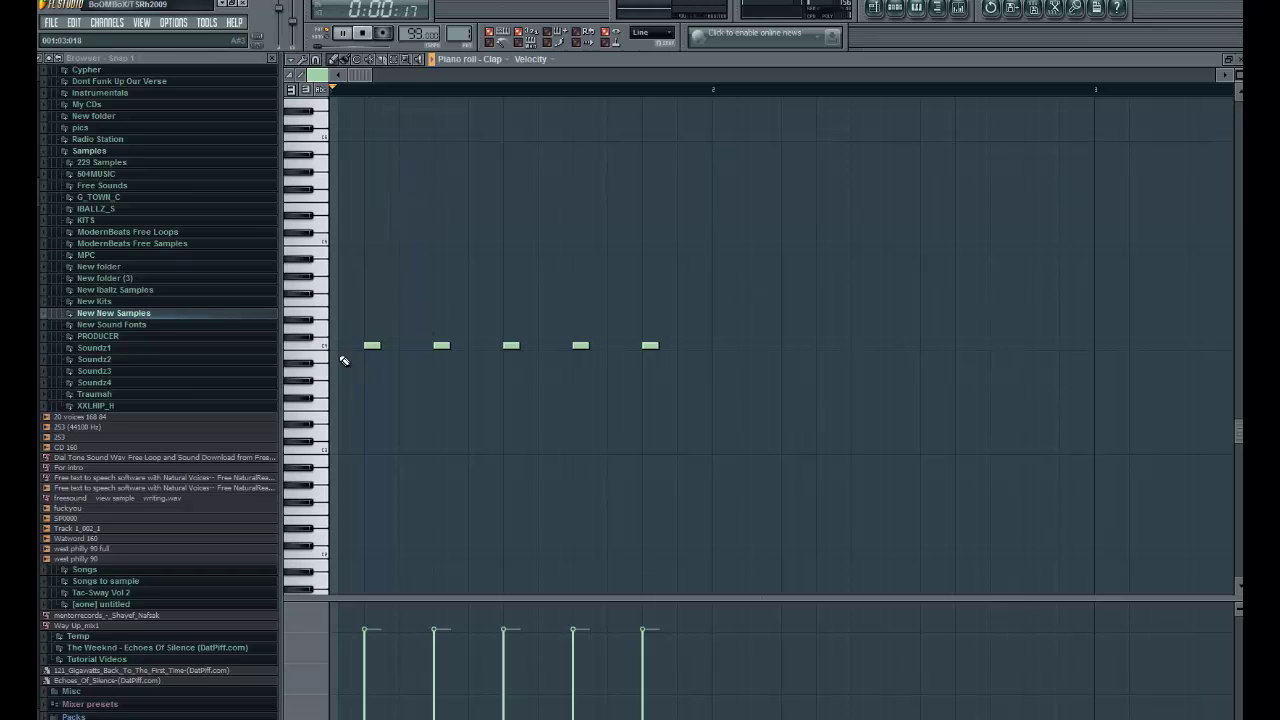
{"action": "left_click", "coordinate": [357, 347]}
{"action": "key", "text": "space"}
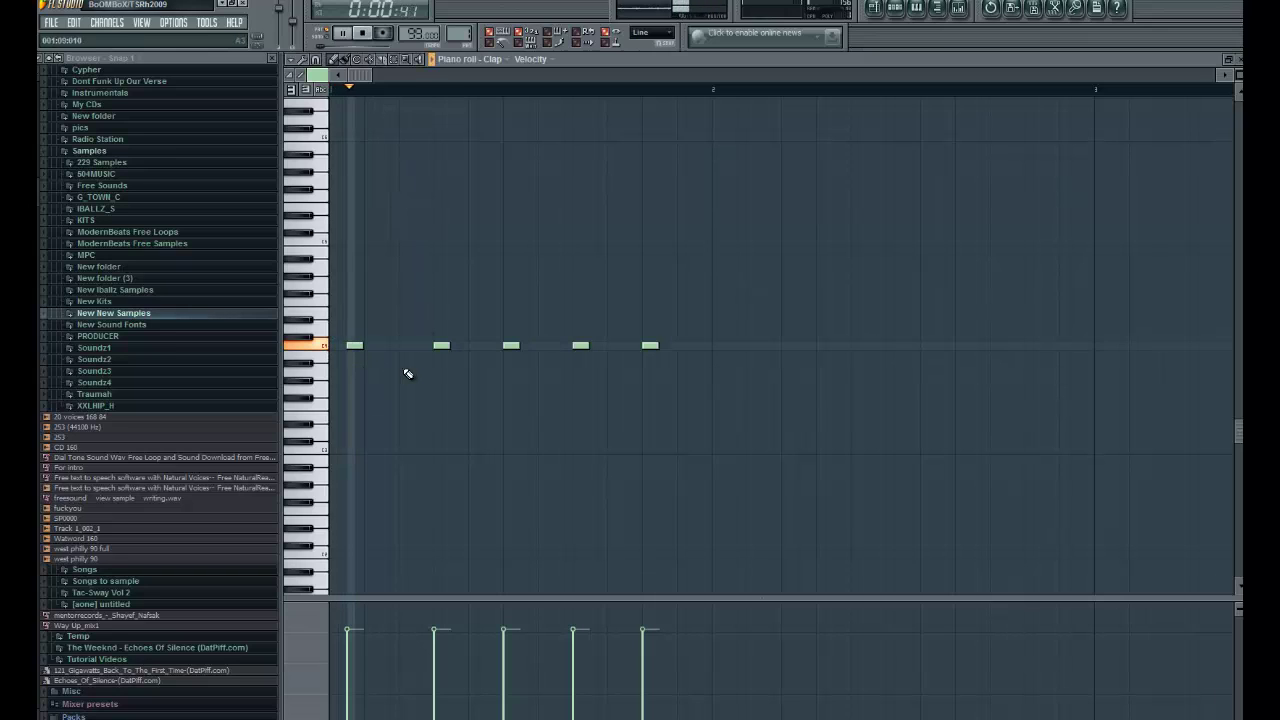
{"action": "key", "text": "space"}
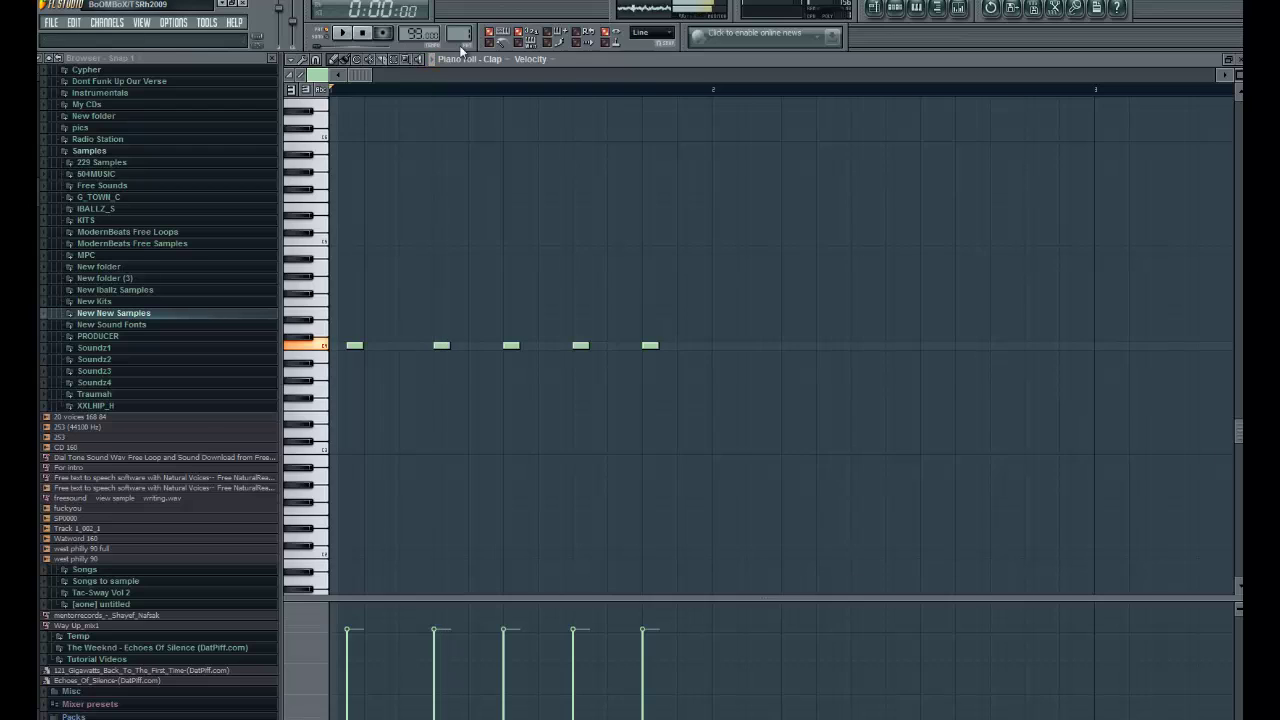
{"action": "key", "text": "space"}
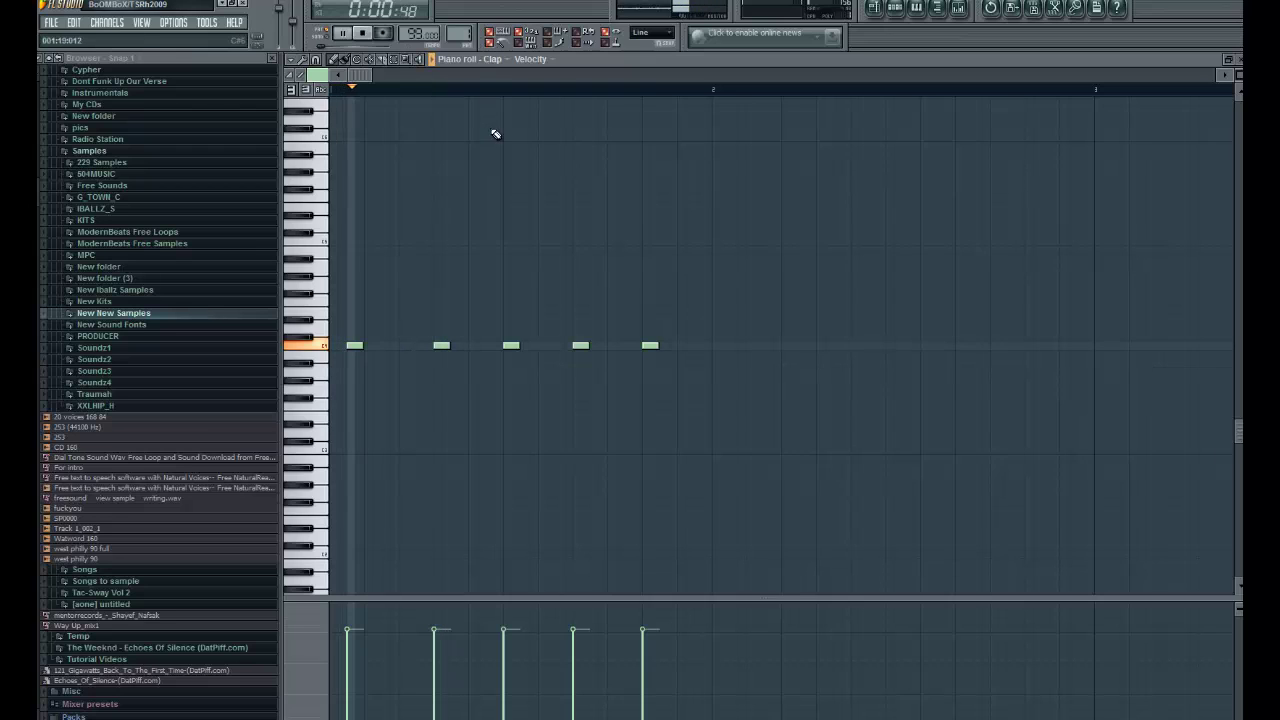
Try the Clap pattern without its second note, and put the note back after listening
{"action": "right_click", "coordinate": [443, 346]}
{"action": "key", "text": "space"}
{"action": "key", "text": "space"}
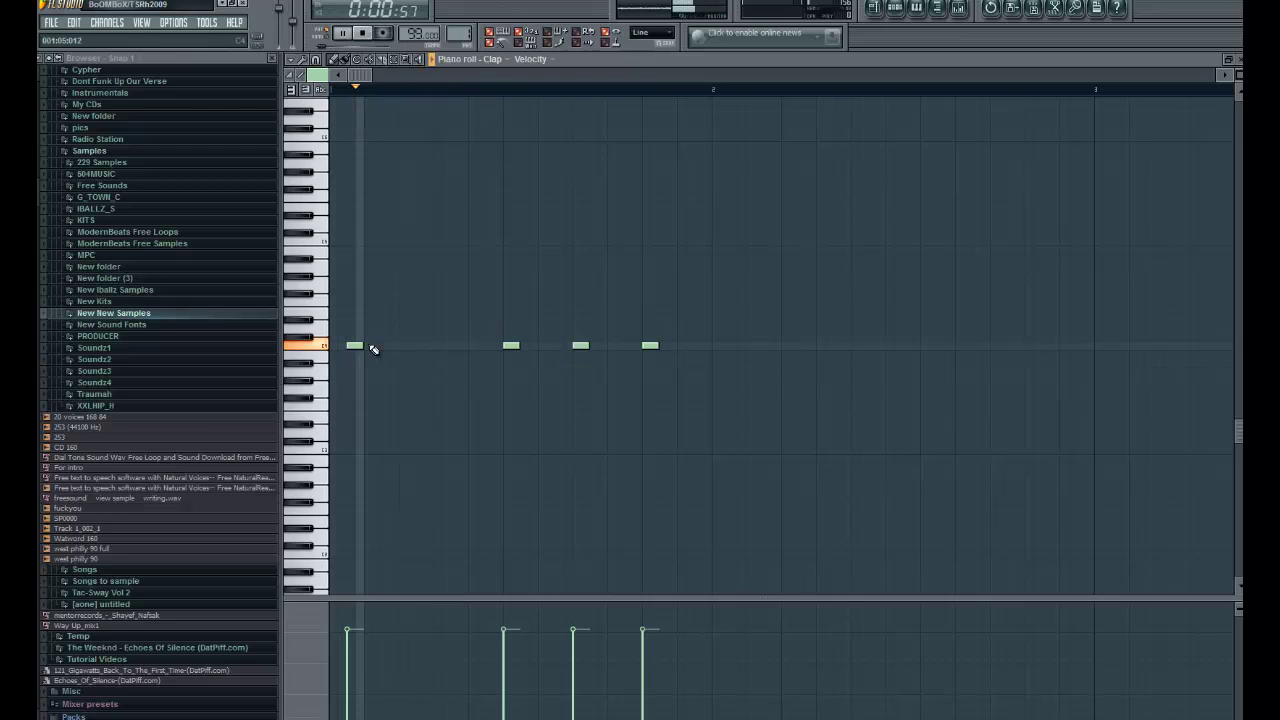
{"action": "left_click", "coordinate": [441, 345]}
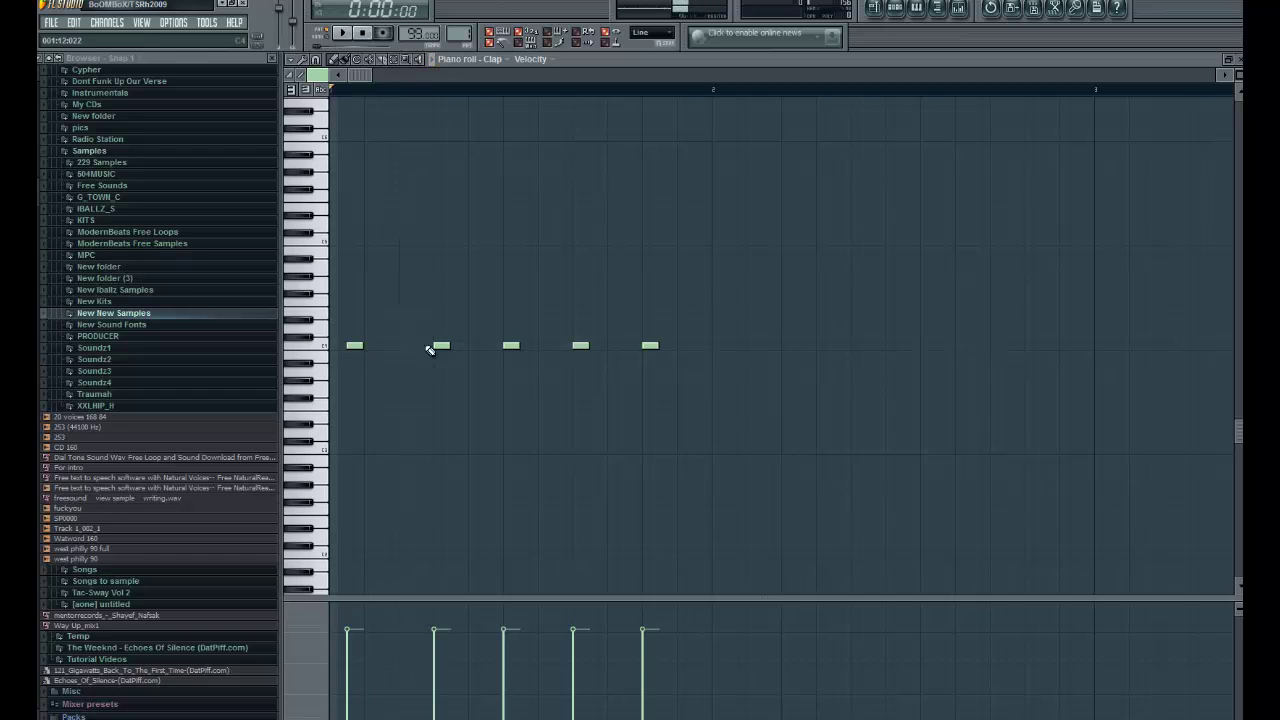
Put the first Clap note back on step 5 and play the pattern
{"action": "right_click", "coordinate": [355, 345]}
{"action": "key", "text": "space"}
{"action": "key", "text": "space"}
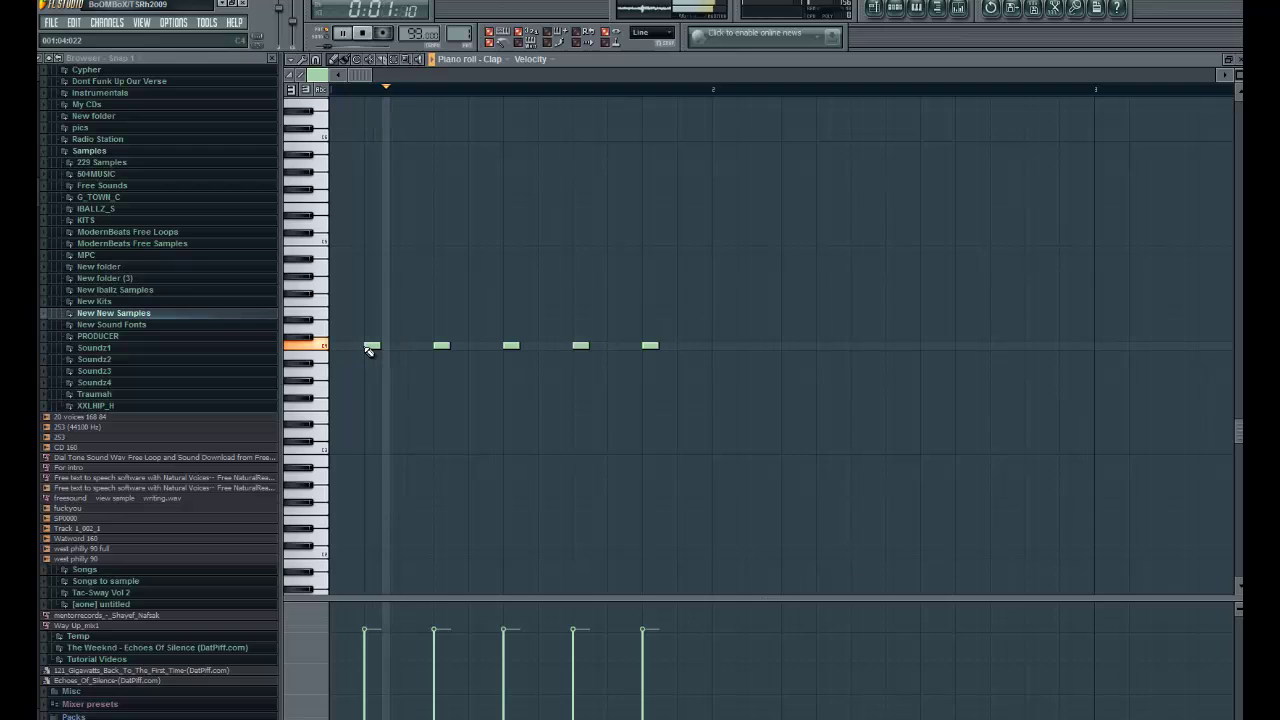
{"action": "key", "text": "space"}
Try shifting the first Clap note two steps earlier again and compare it in playback
{"action": "left_click_drag", "start_coordinate": [368, 346], "coordinate": [352, 347]}
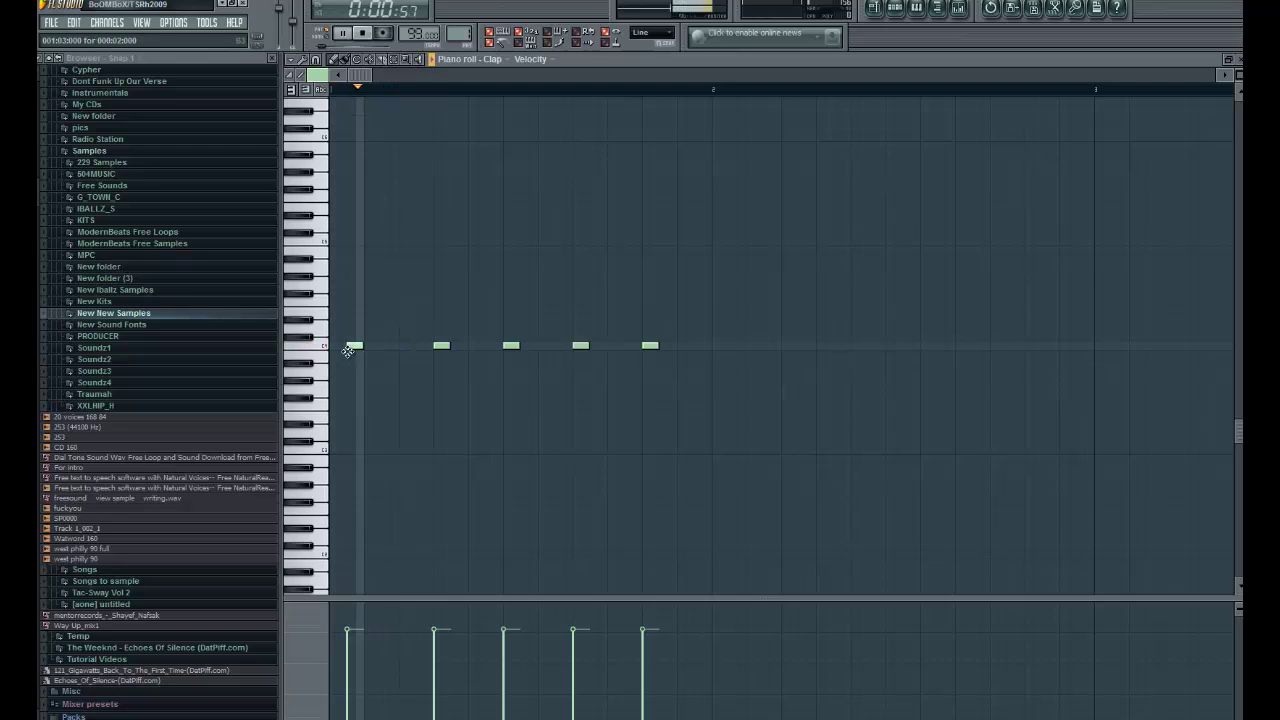
{"action": "key", "text": "space"}
{"action": "key", "text": "space"}
{"action": "key", "text": "space"}
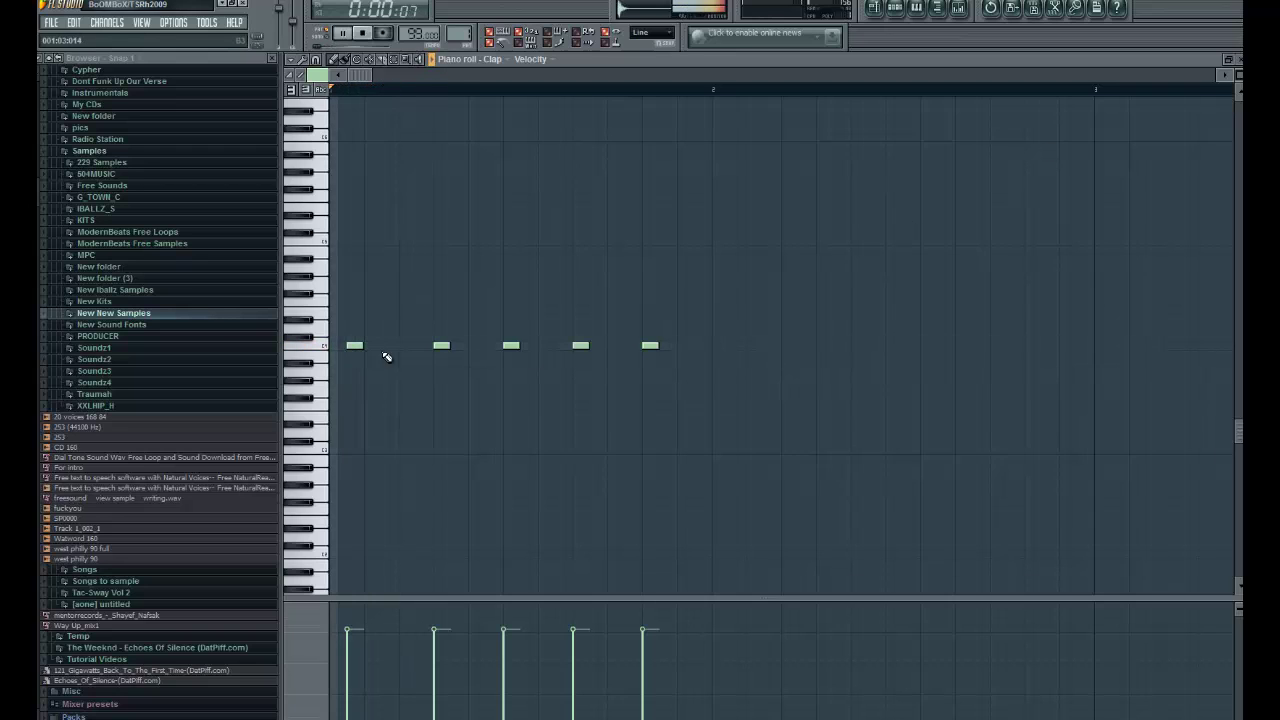
Restore the first Clap note to step 5, play the pattern and leave the piano roll
{"action": "right_click", "coordinate": [366, 346]}
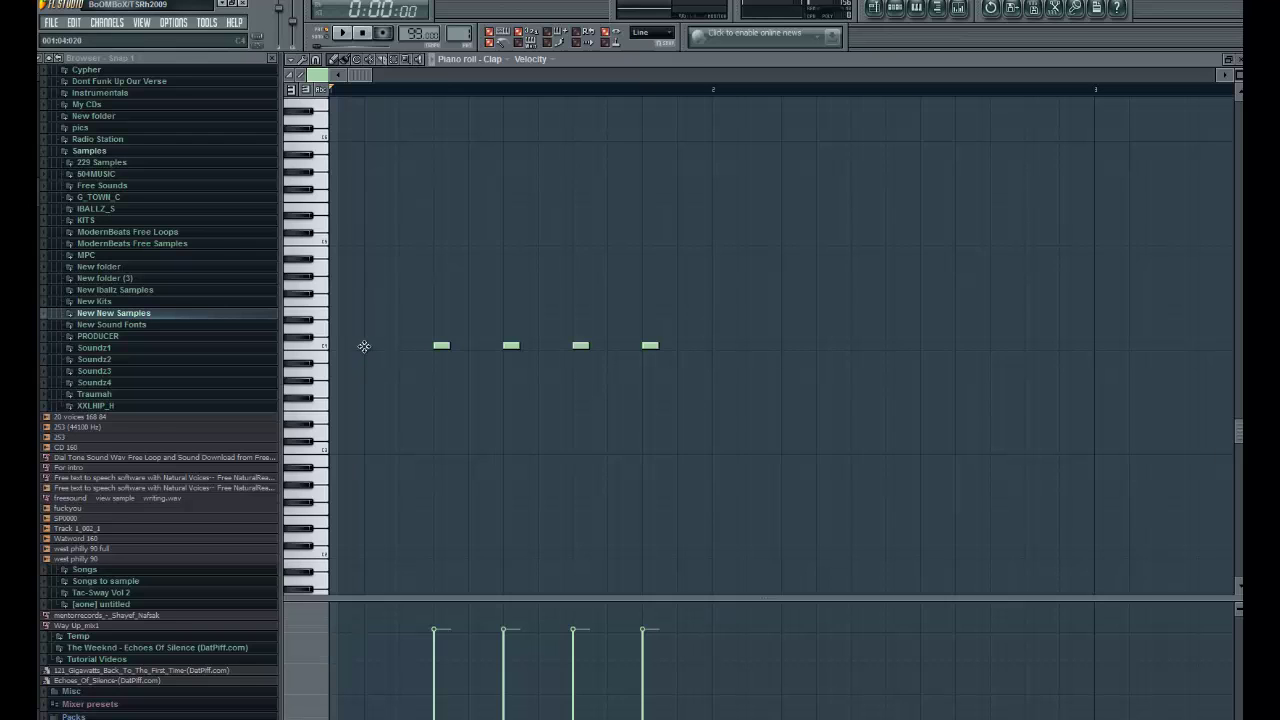
{"action": "left_click", "coordinate": [366, 346]}
{"action": "key", "text": "space"}
{"action": "key", "text": "F7"}
{"action": "key", "text": "F9"}
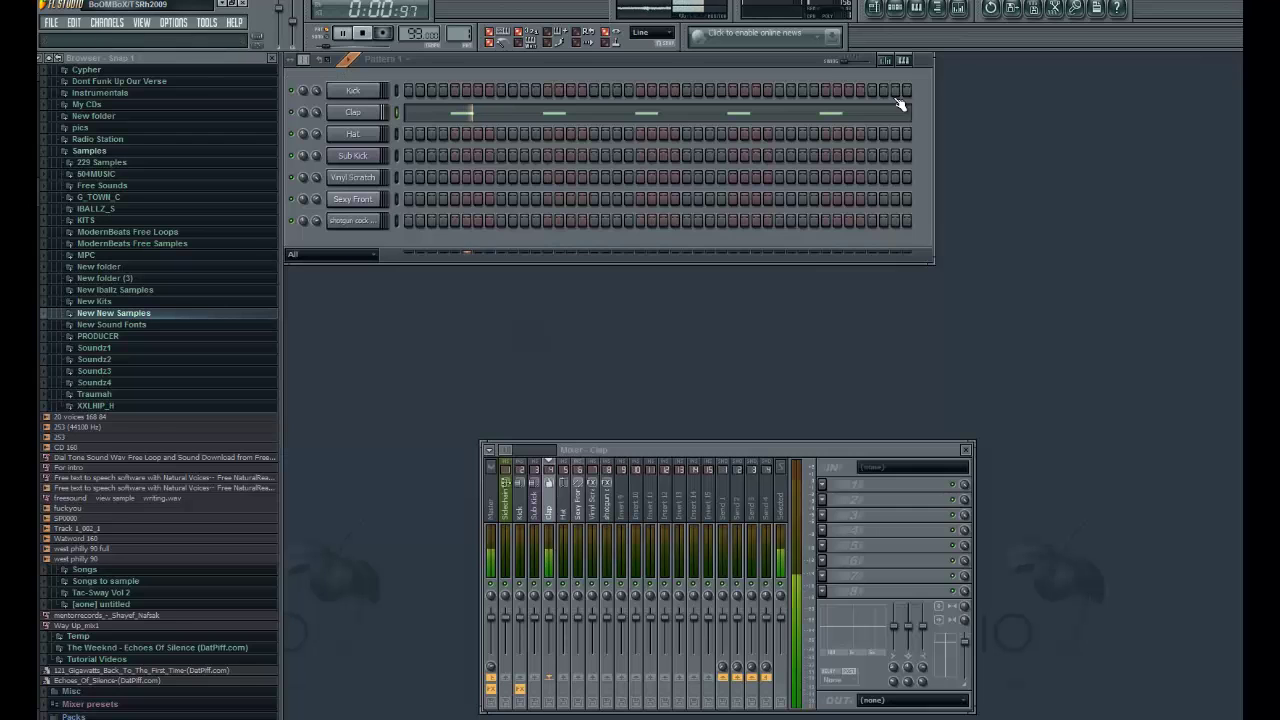
Fill the Hat channel on every second step and place a Sub Kick hit on step 1
{"action": "right_click", "coordinate": [378, 130]}
{"action": "left_click", "coordinate": [424, 243]}
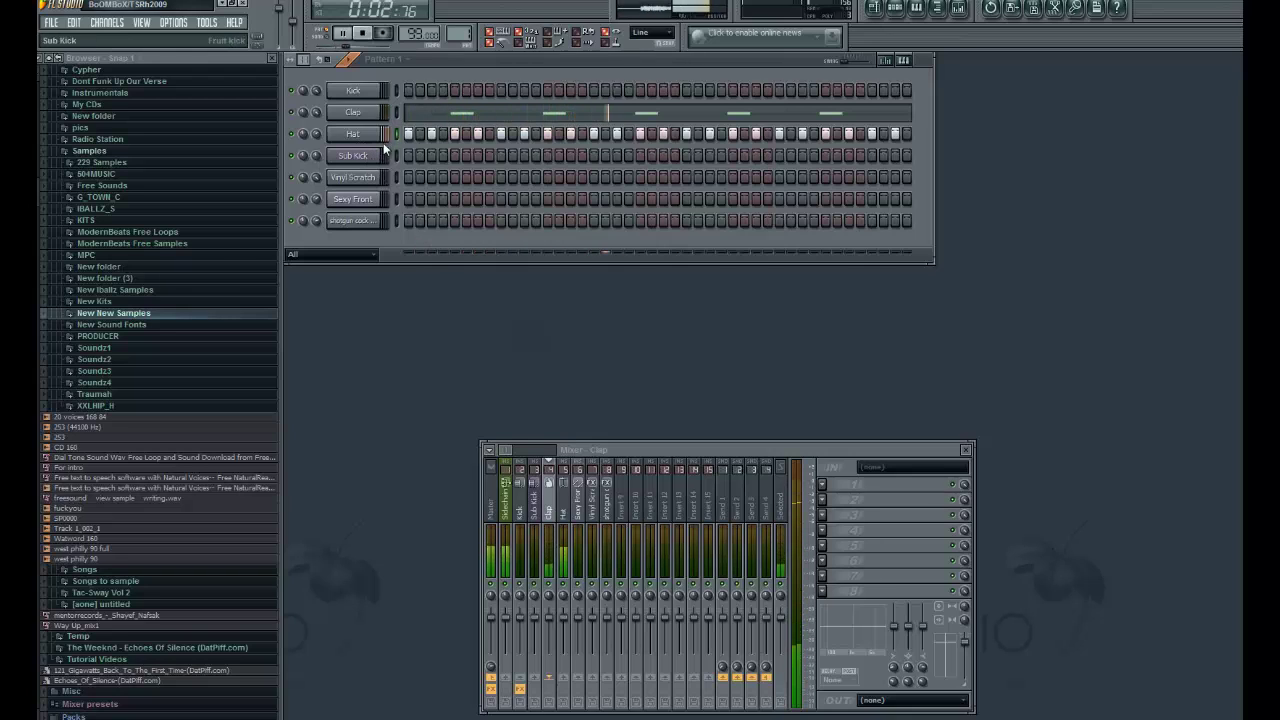
{"action": "left_click", "coordinate": [411, 156]}
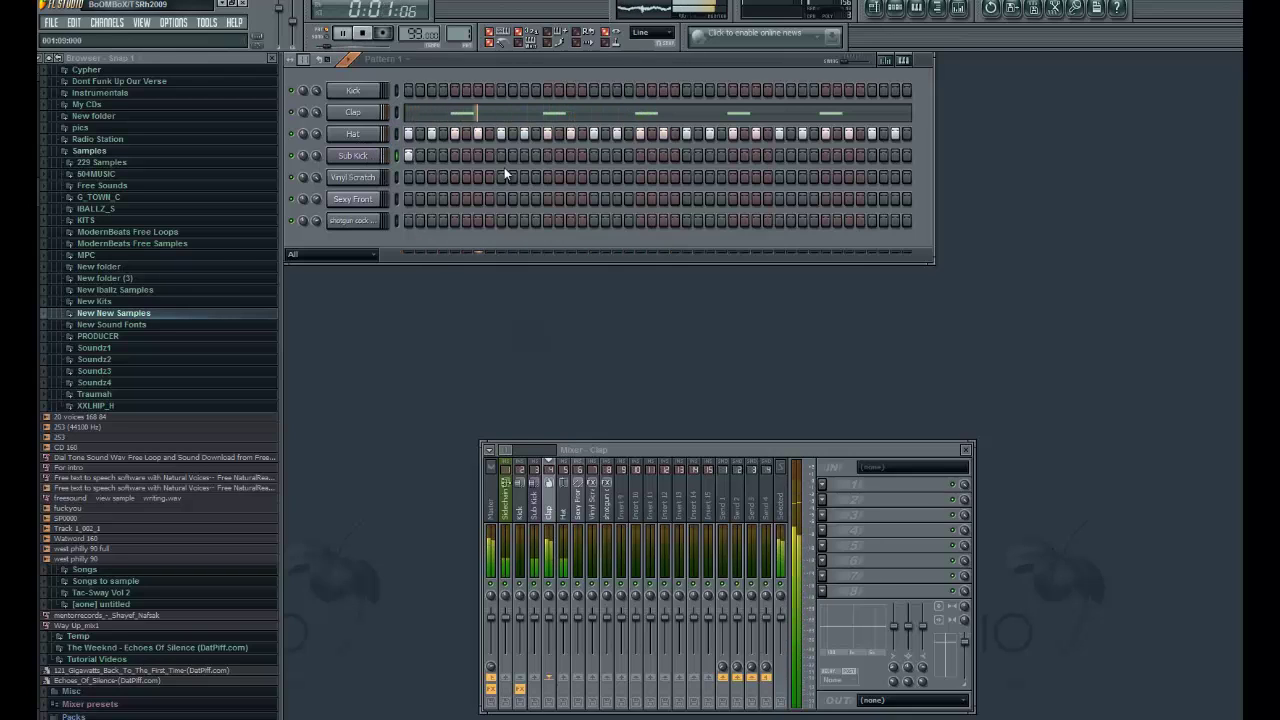
{"action": "key", "text": "space"}
Try a longer hold time on the Sub Kick's volume envelope during playback
{"action": "left_click", "coordinate": [354, 156]}
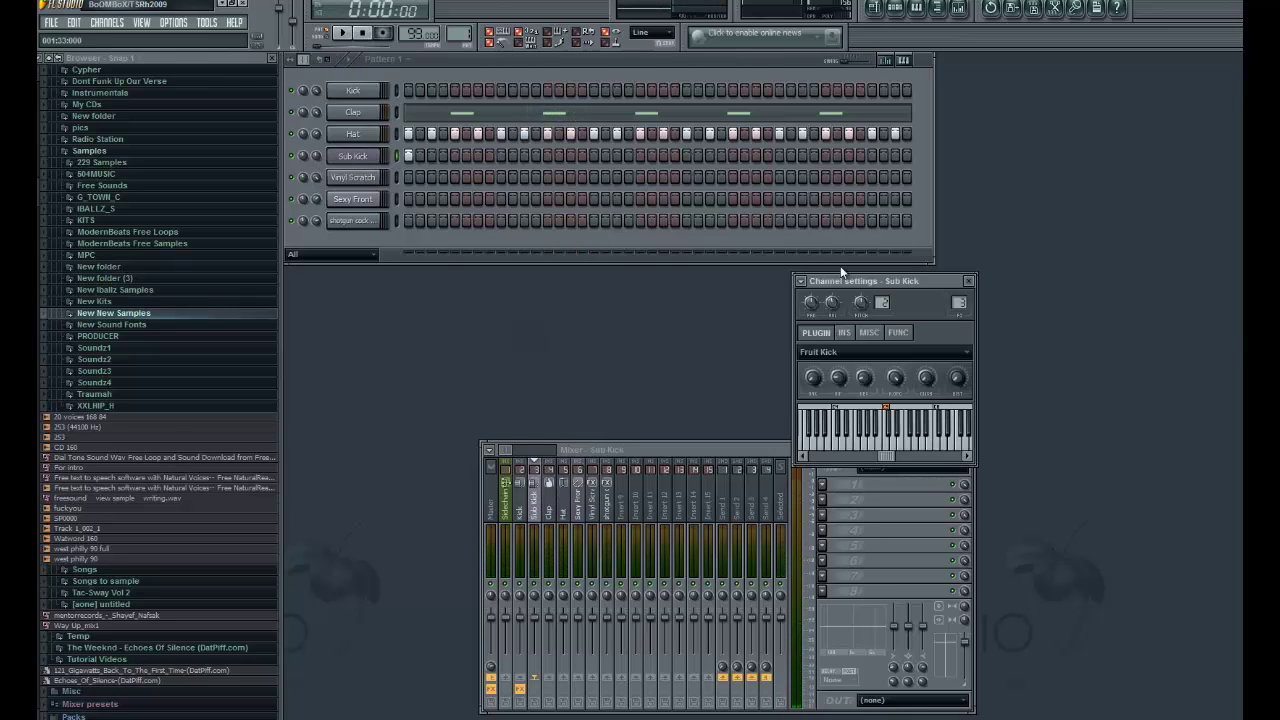
{"action": "left_click", "coordinate": [847, 334]}
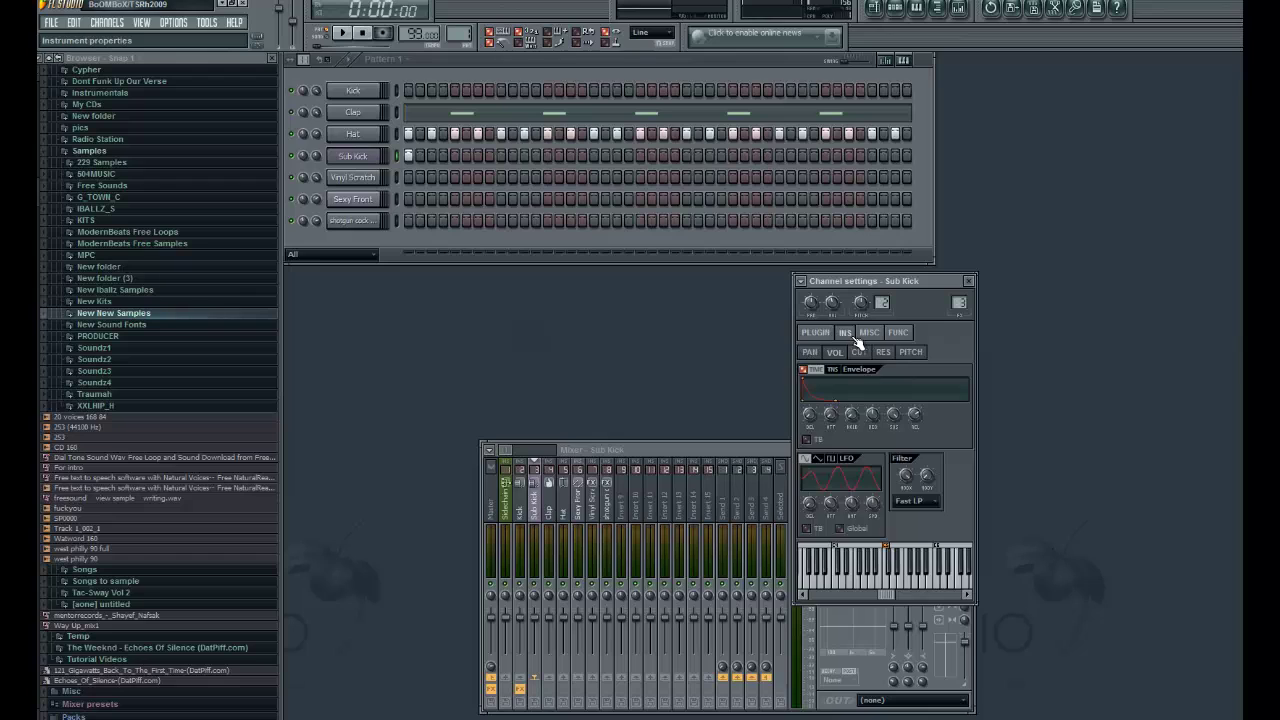
{"action": "key", "text": "space"}
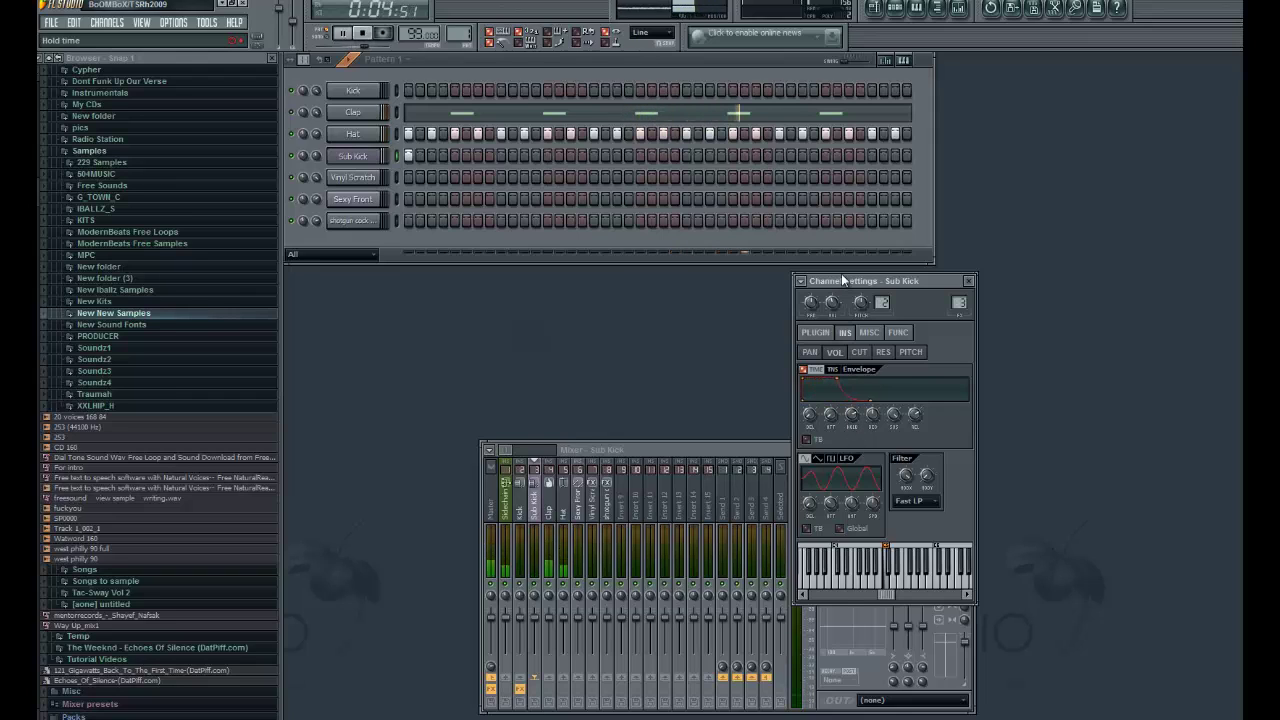
{"action": "left_click", "coordinate": [813, 372]}
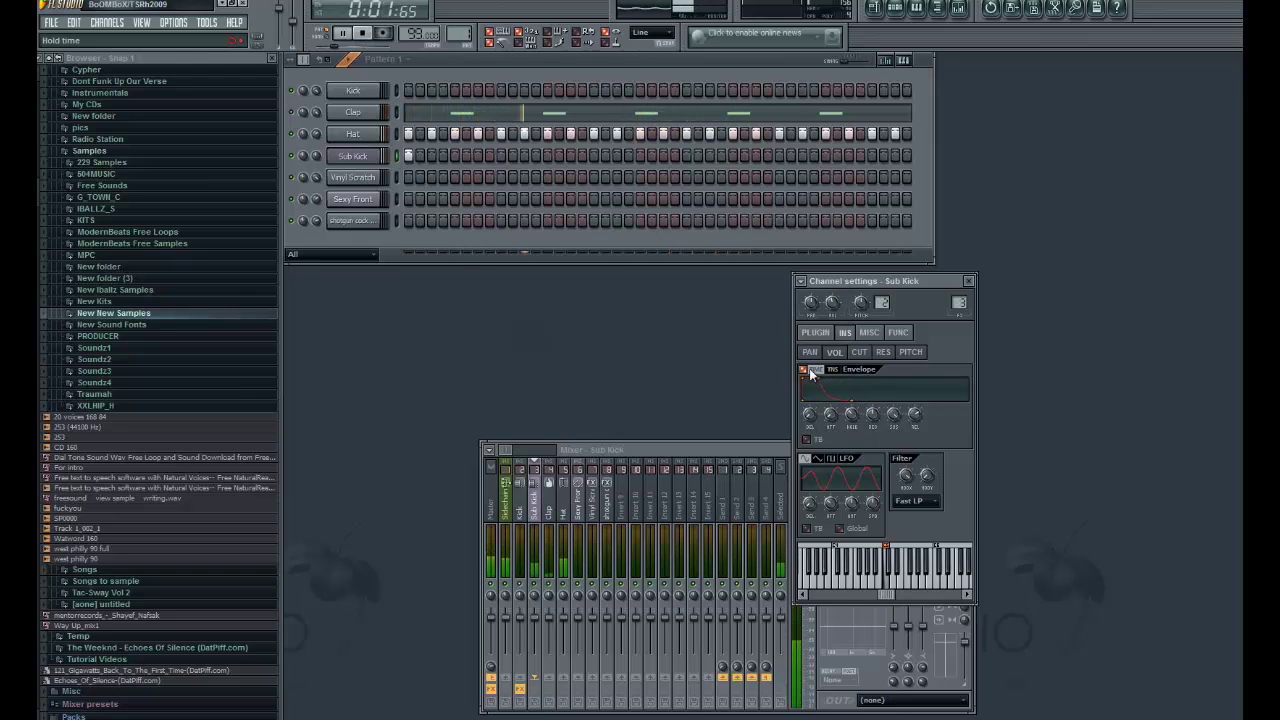
{"action": "key", "text": "space"}
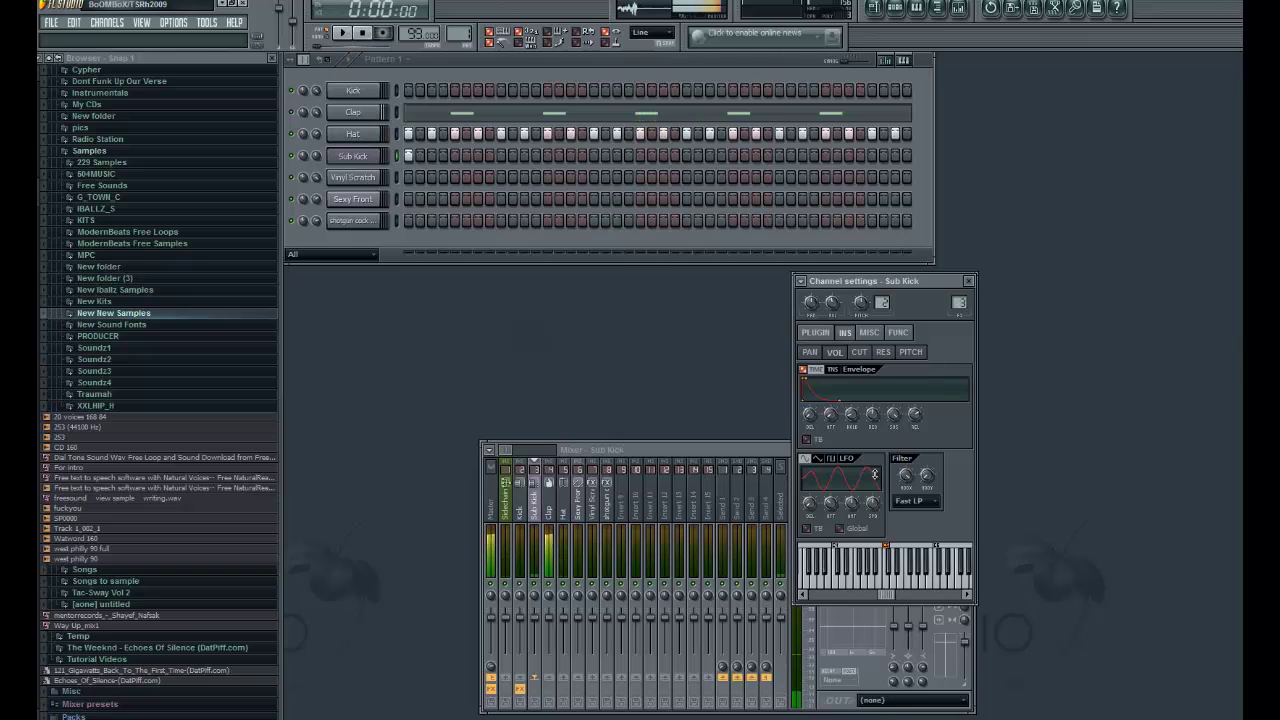
{"action": "left_click", "coordinate": [968, 282]}
Replace the long Sub Kick note with short piano roll notes on steps 1, 13 and 21 and audition the pattern
{"action": "right_click", "coordinate": [357, 163]}
{"action": "left_click", "coordinate": [380, 170]}
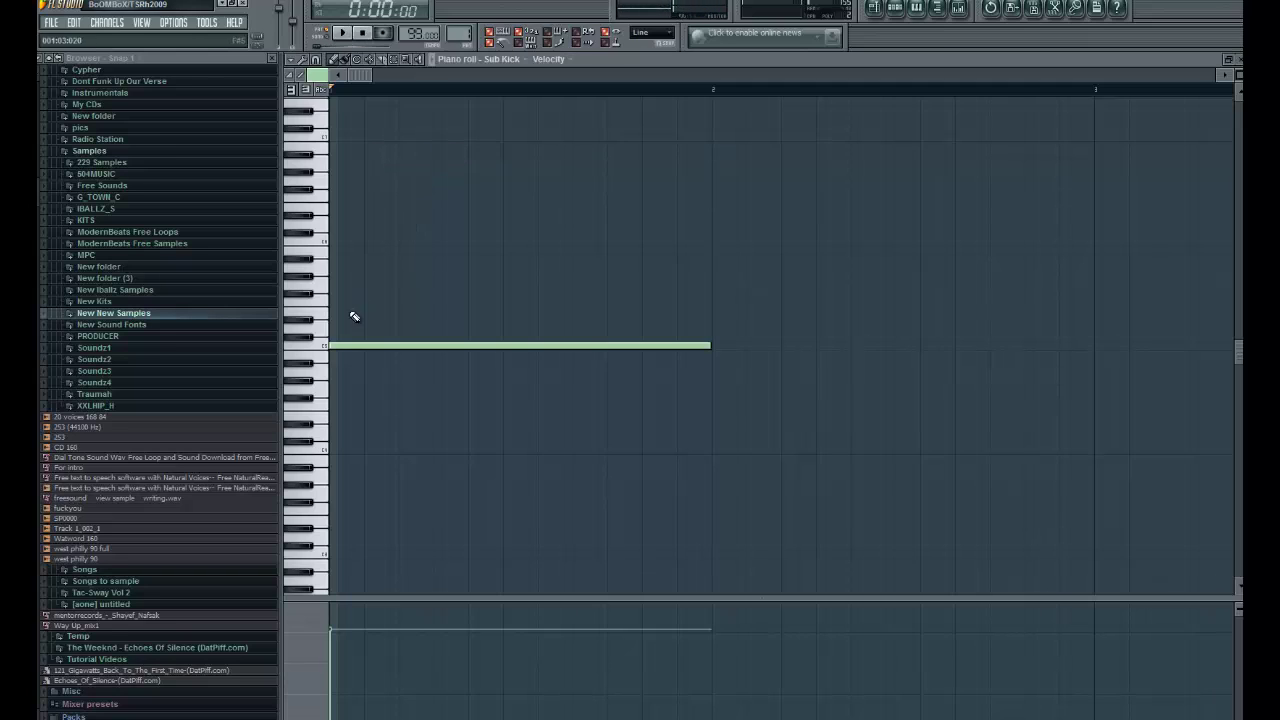
{"action": "right_click", "coordinate": [601, 347]}
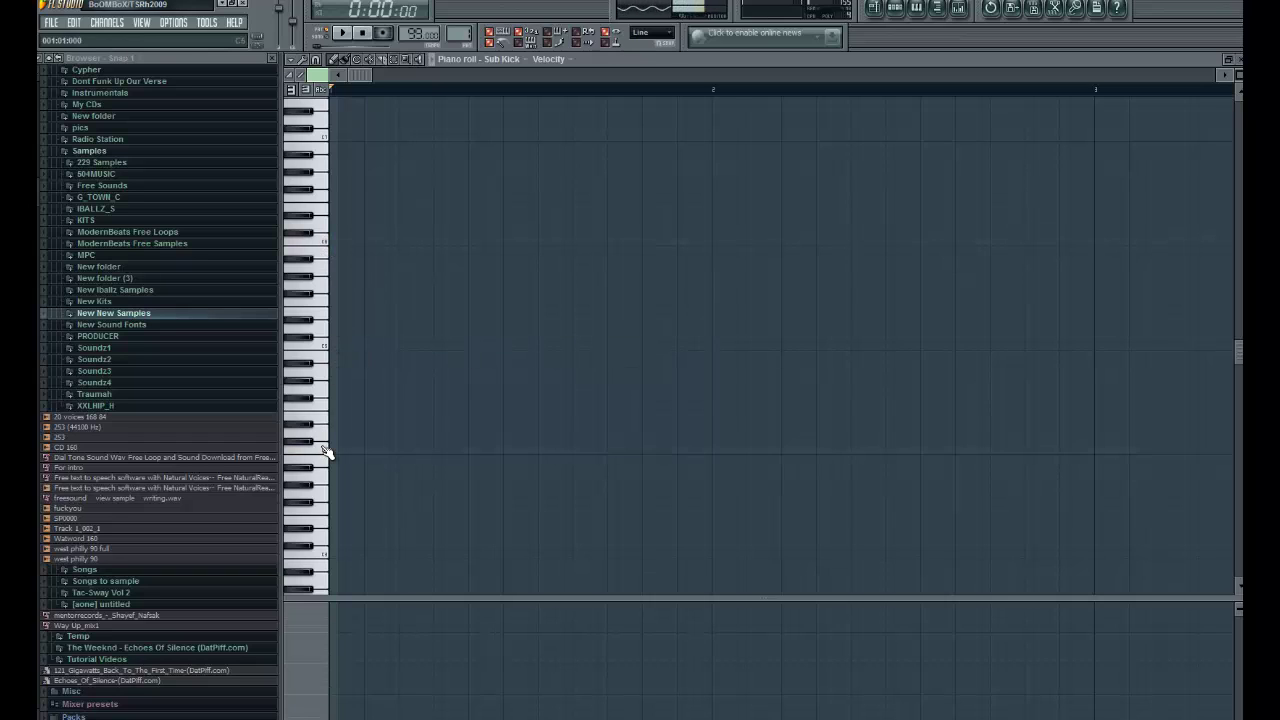
{"action": "left_click", "coordinate": [332, 347]}
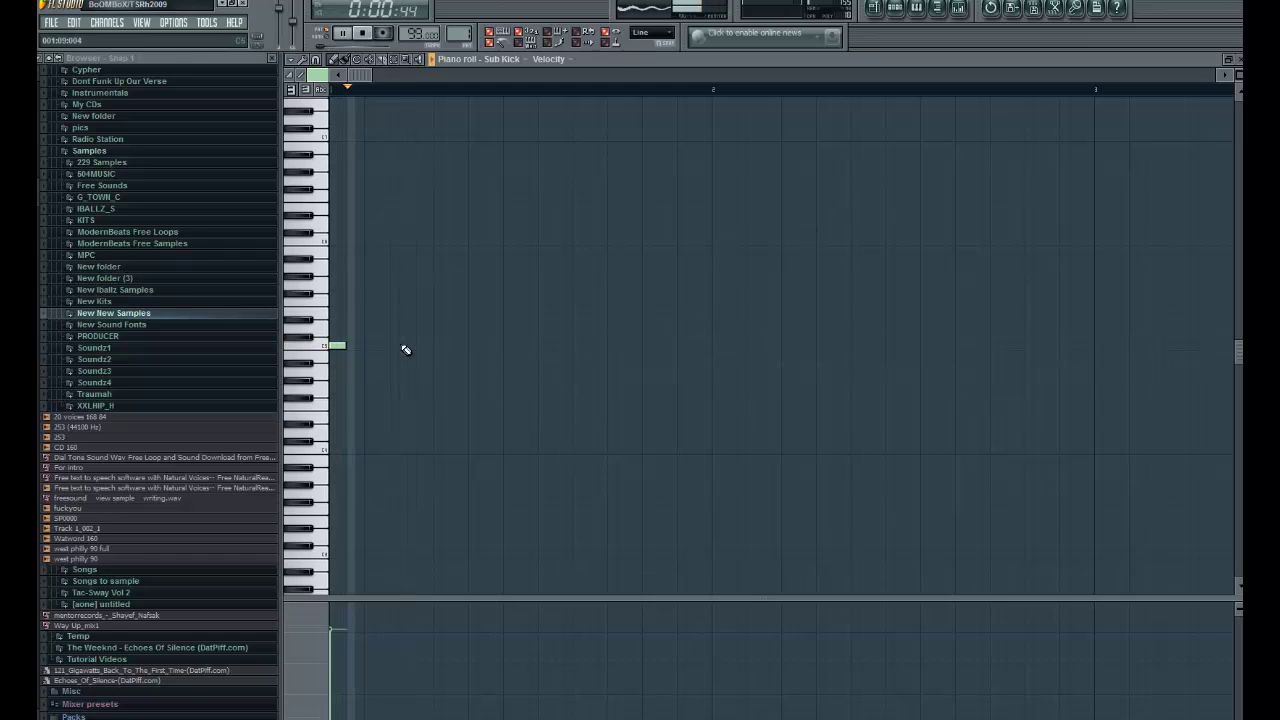
{"action": "left_click", "coordinate": [436, 346]}
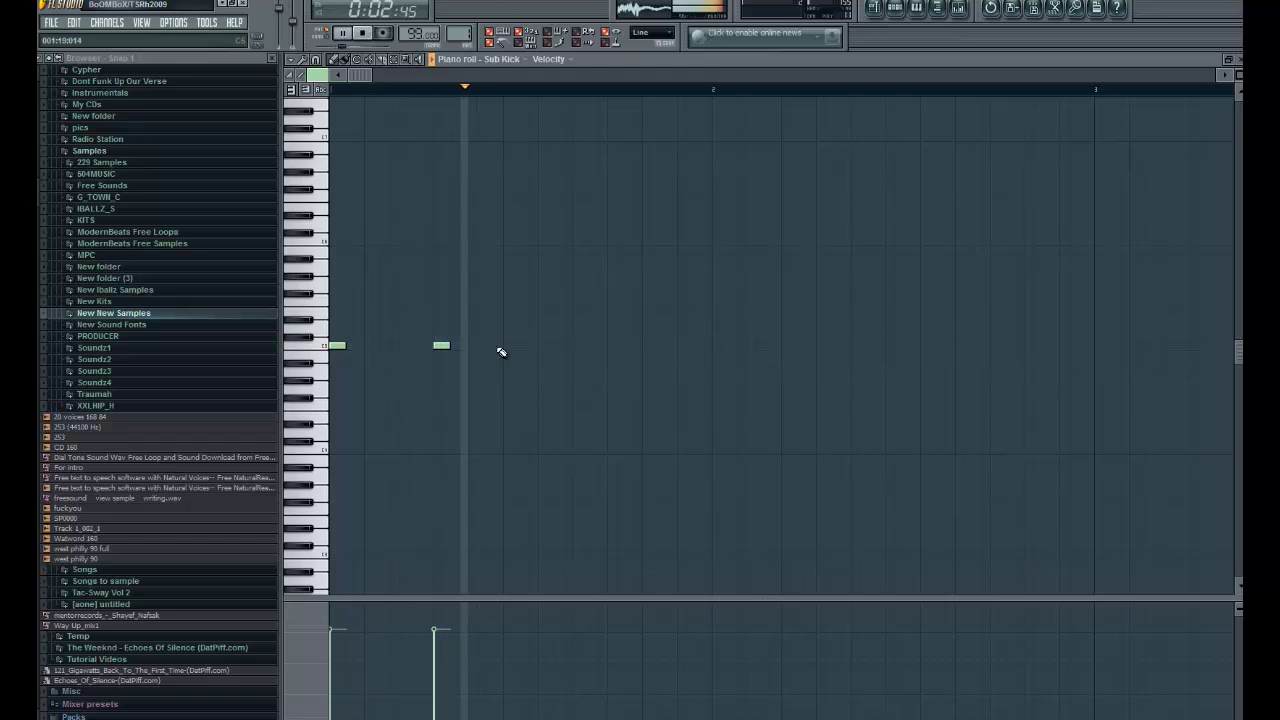
{"action": "left_click", "coordinate": [505, 347]}
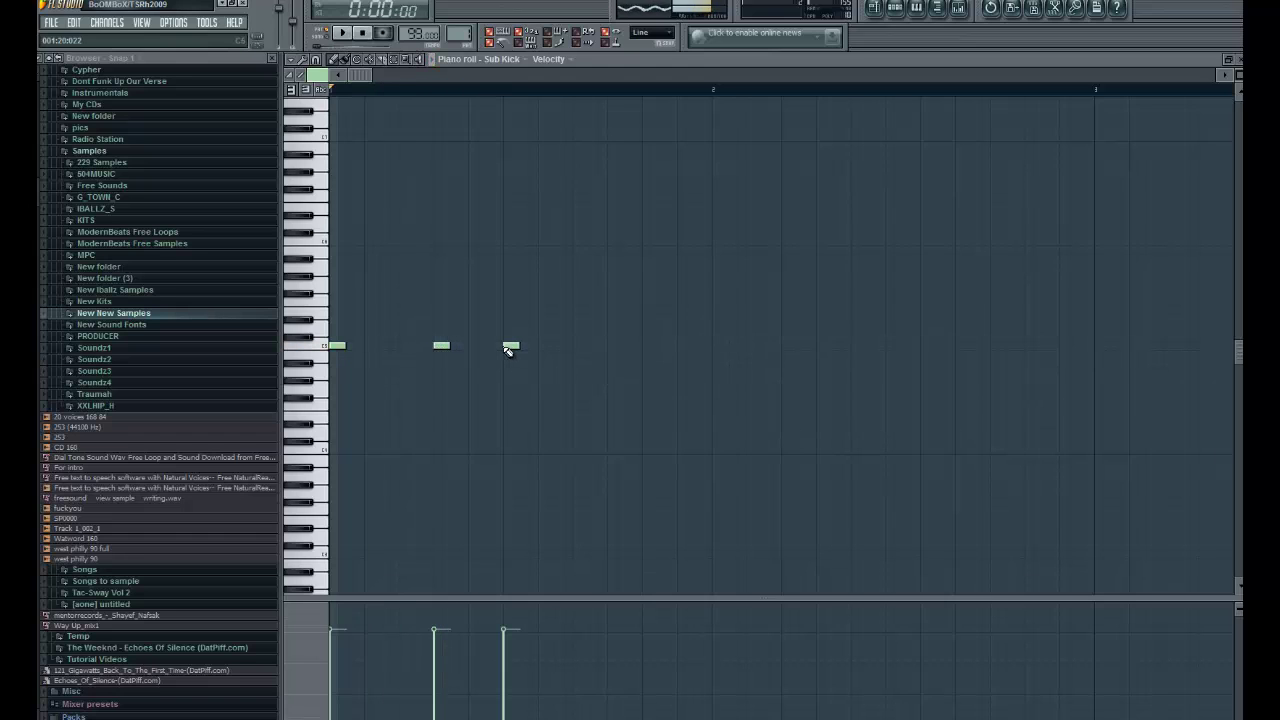
{"action": "left_click", "coordinate": [1239, 63]}
{"action": "right_click", "coordinate": [376, 155]}
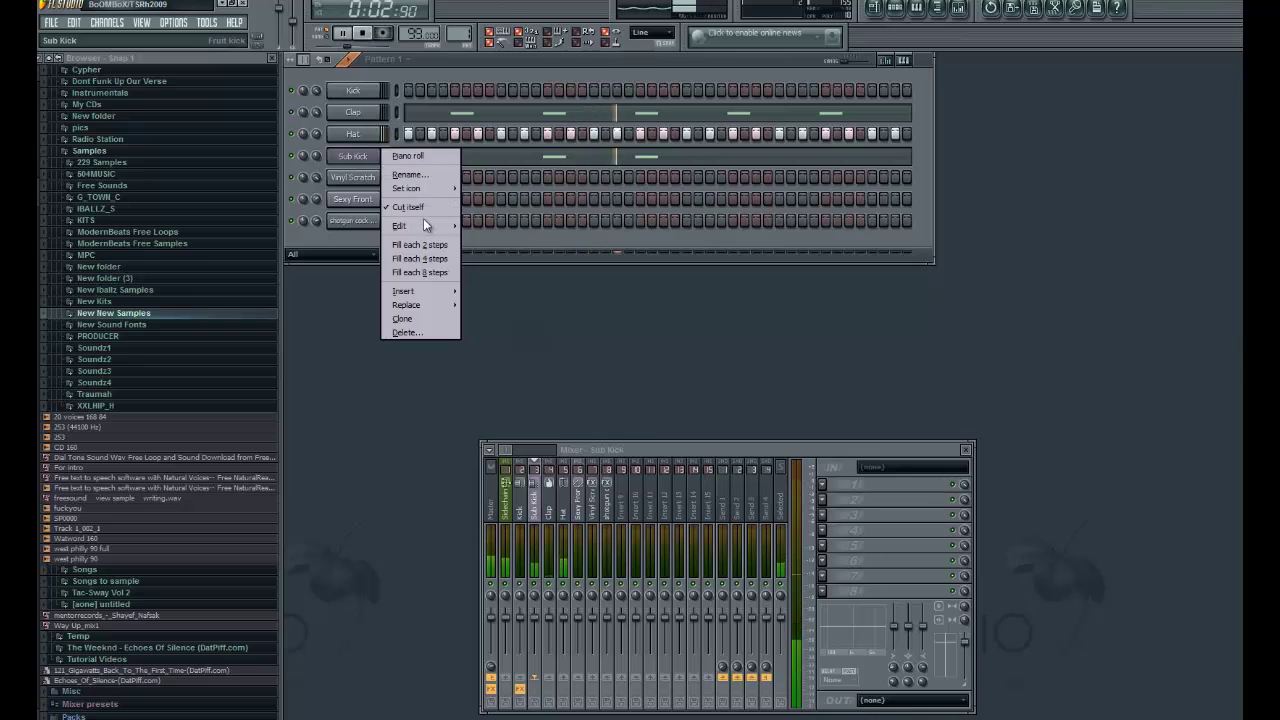
{"action": "left_click", "coordinate": [335, 288]}
{"action": "key", "text": "space"}
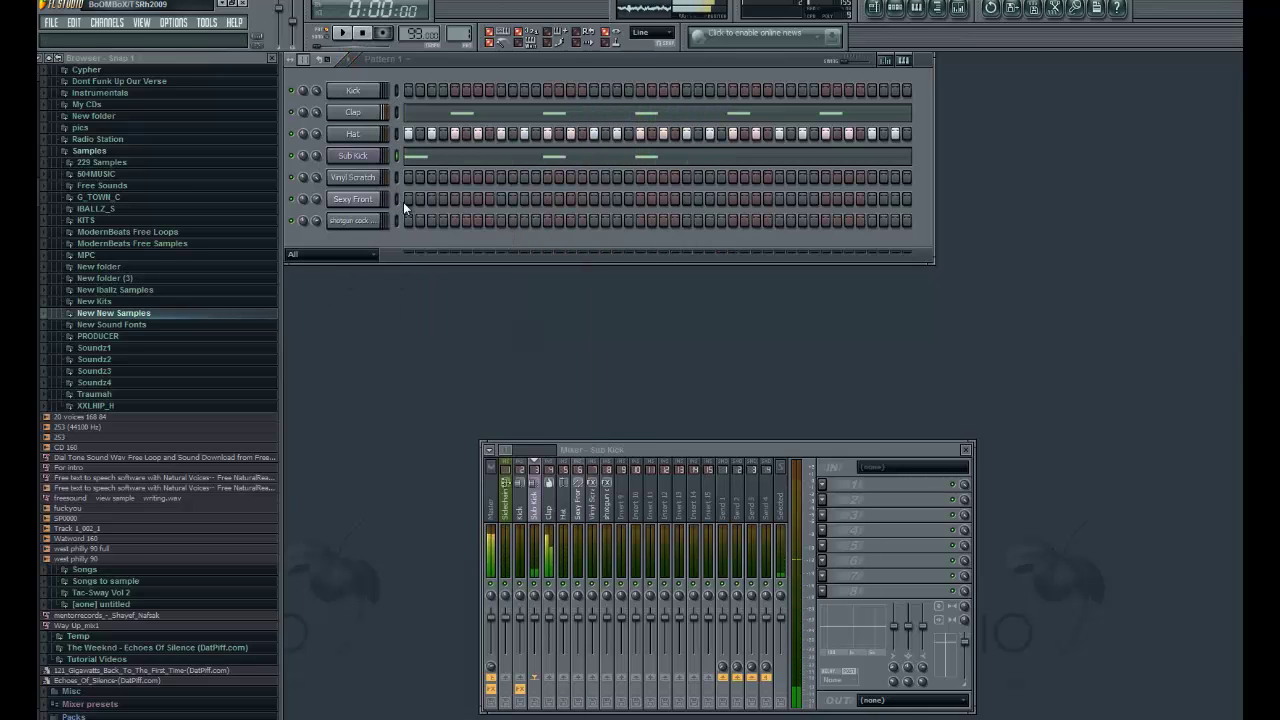
Turn off Reverse for the Clap sample, listen to the pattern and close the channel settings
{"action": "left_click", "coordinate": [355, 113]}
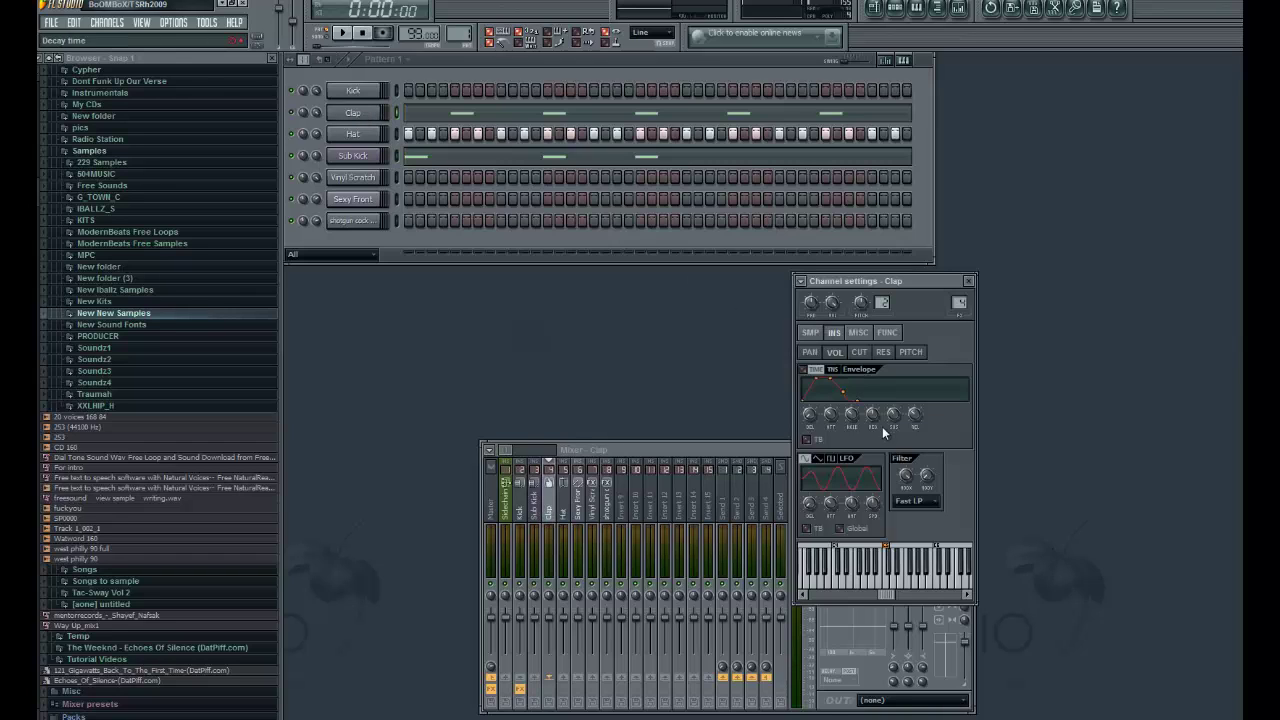
{"action": "left_click", "coordinate": [811, 332]}
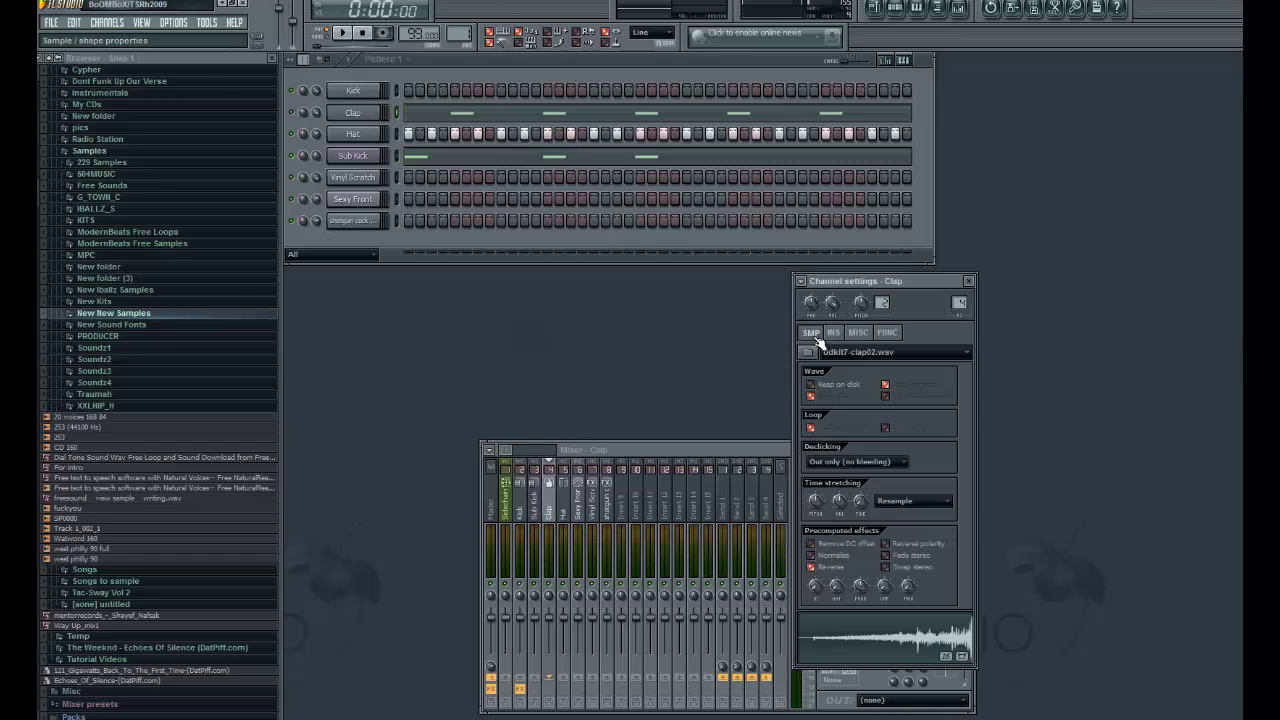
{"action": "left_click", "coordinate": [811, 567]}
{"action": "key", "text": "space"}
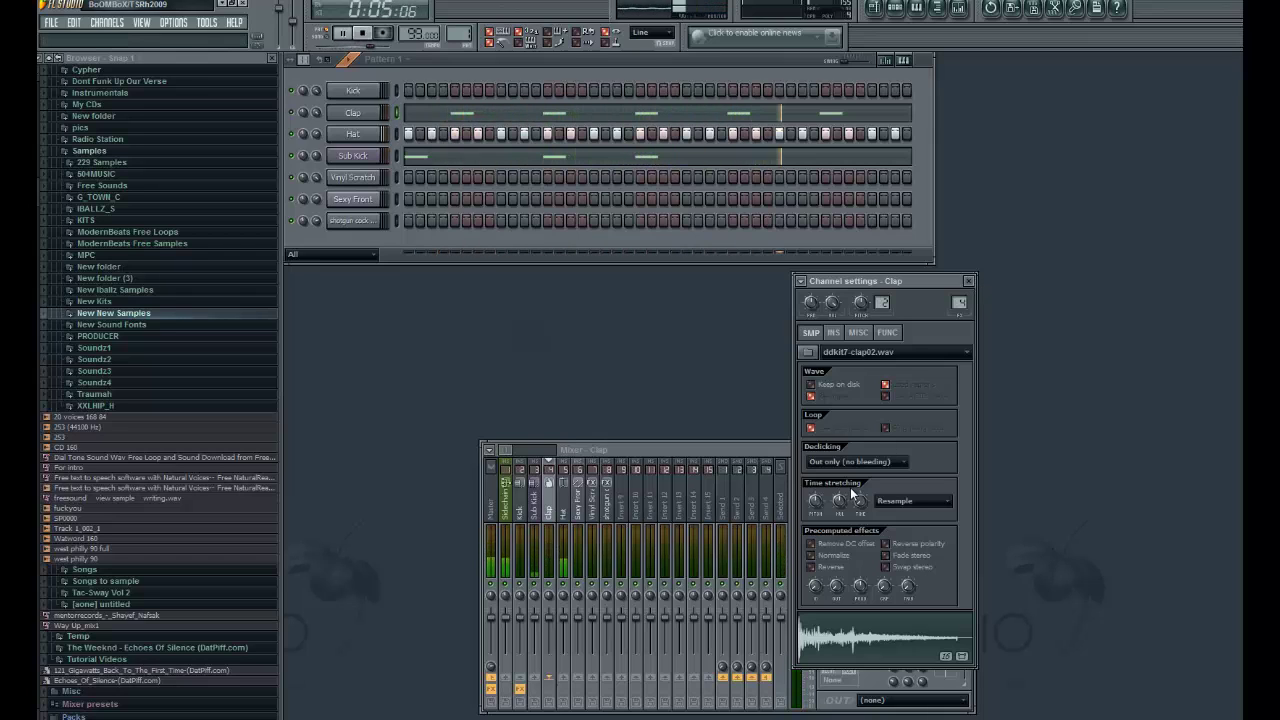
{"action": "key", "text": "space"}
{"action": "key", "text": "space"}
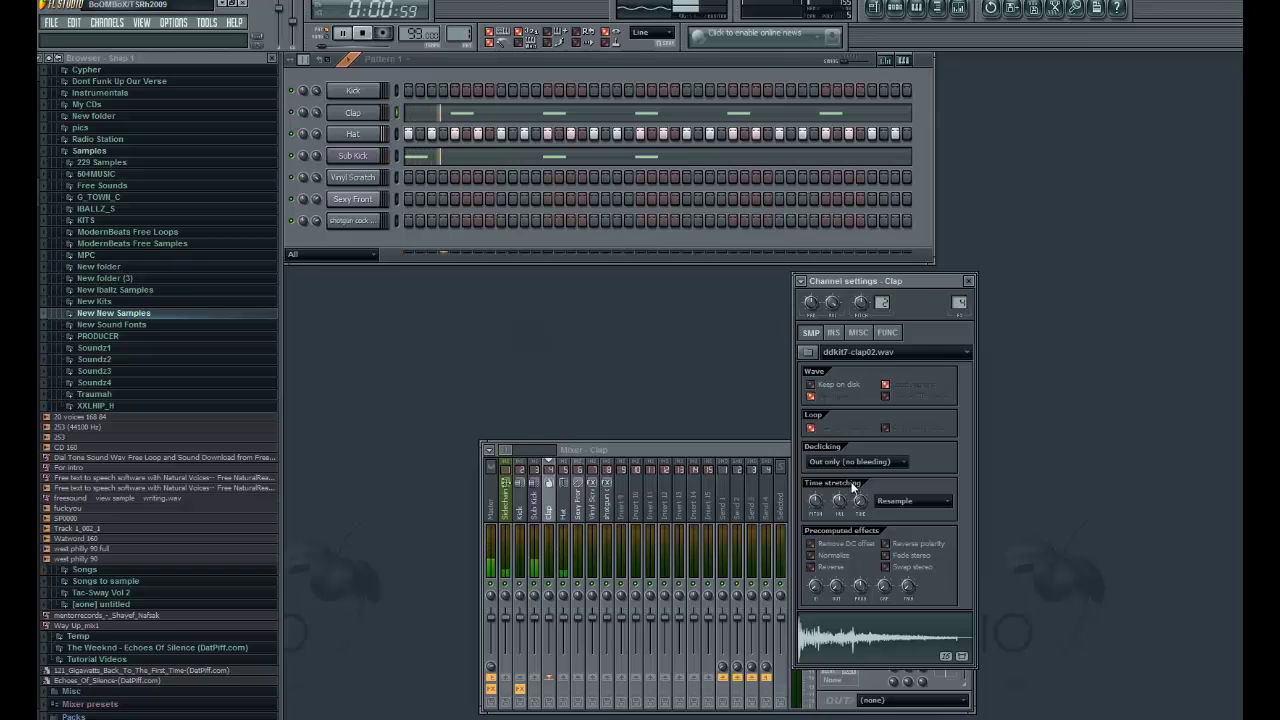
{"action": "left_click", "coordinate": [968, 281]}
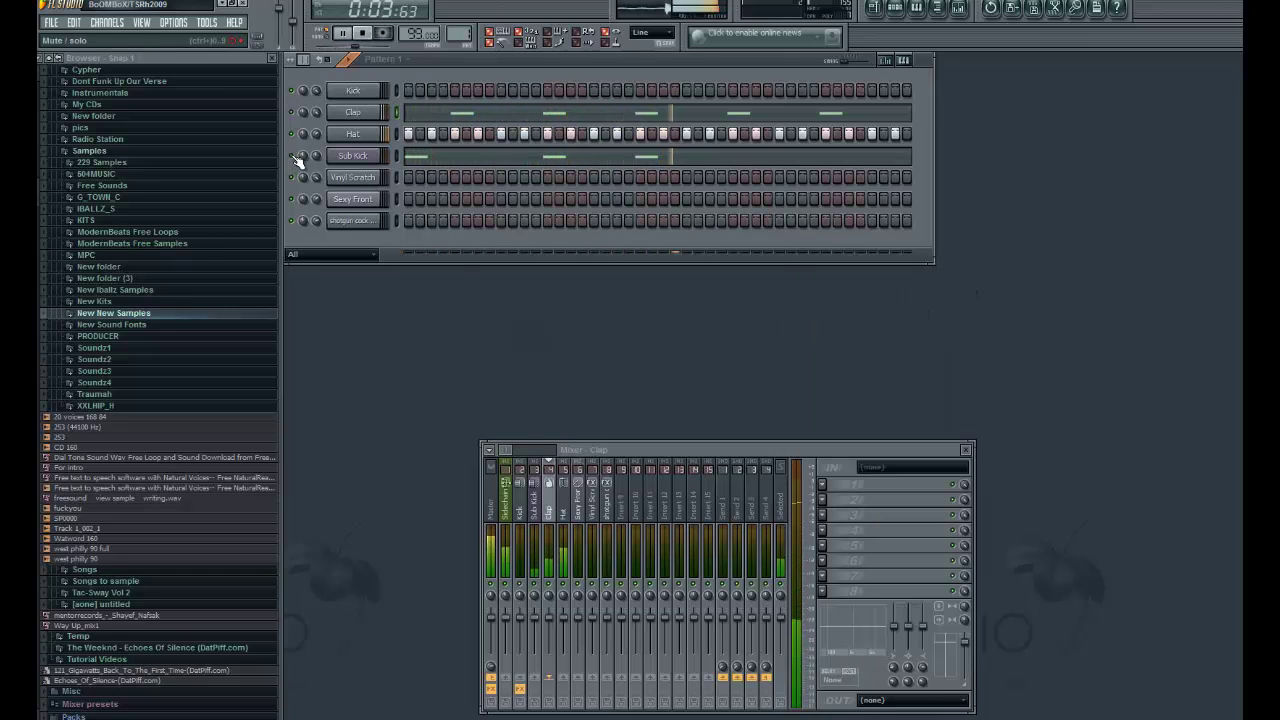
{"action": "key", "text": "space"}
Reverse the Hat sample and lower the Hat channel's volume to about 29% during playback
{"action": "left_click", "coordinate": [347, 140]}
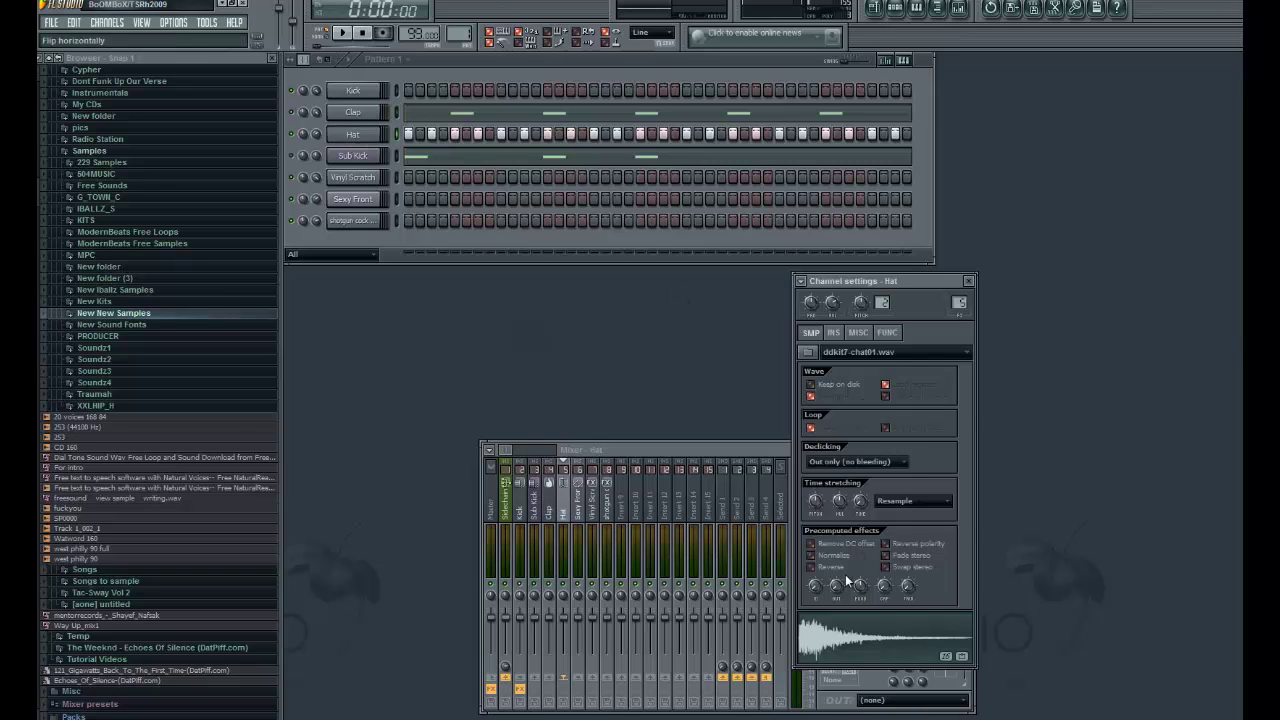
{"action": "left_click", "coordinate": [812, 567]}
{"action": "key", "text": "space"}
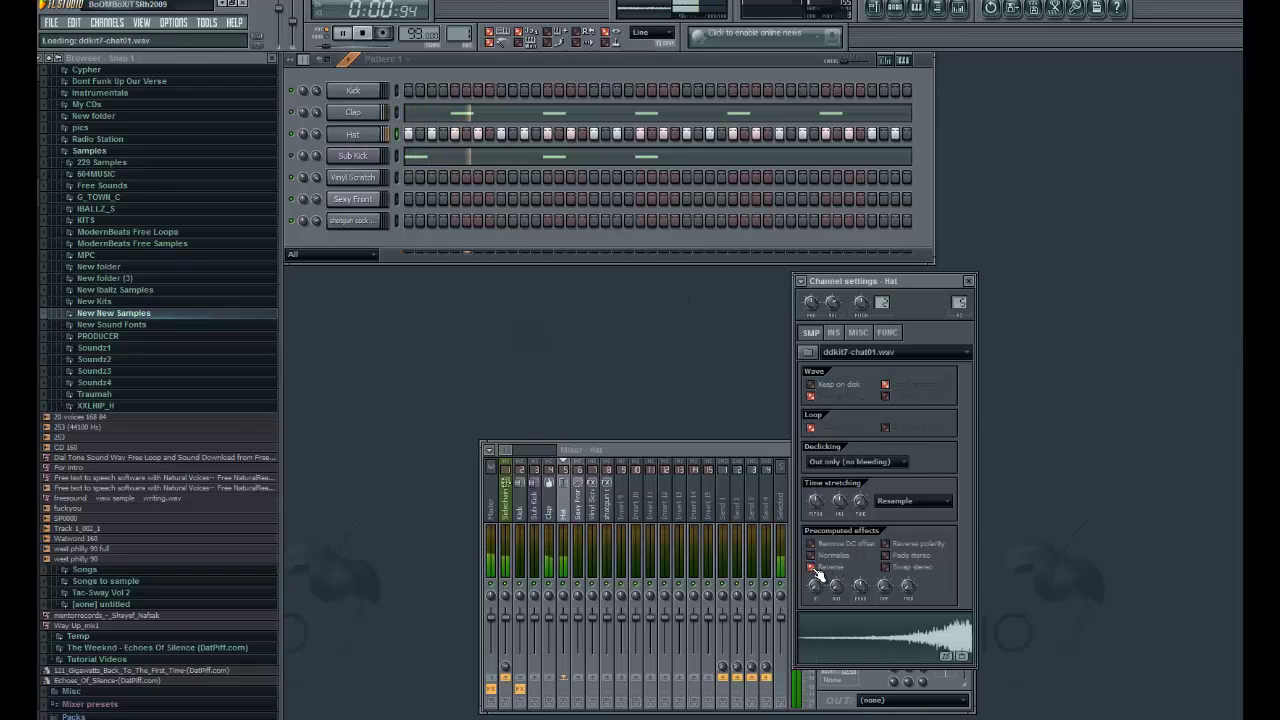
{"action": "left_click", "coordinate": [317, 135]}
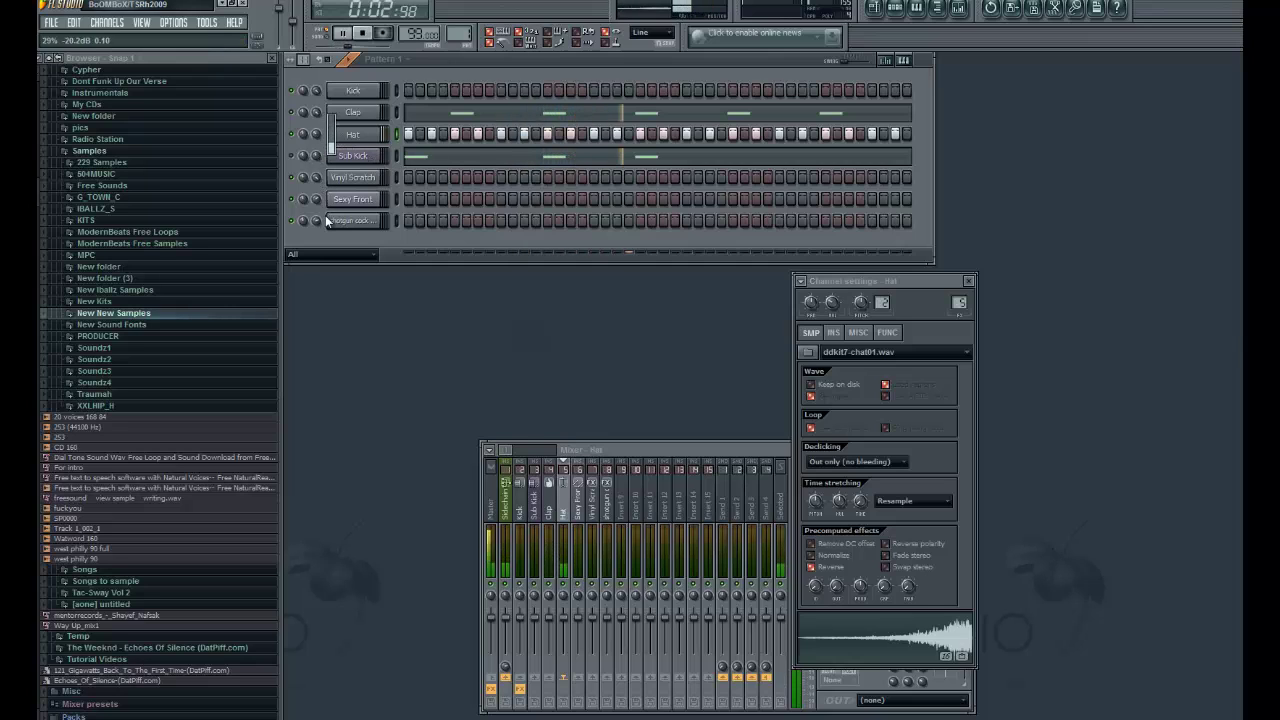
{"action": "left_click", "coordinate": [968, 281]}
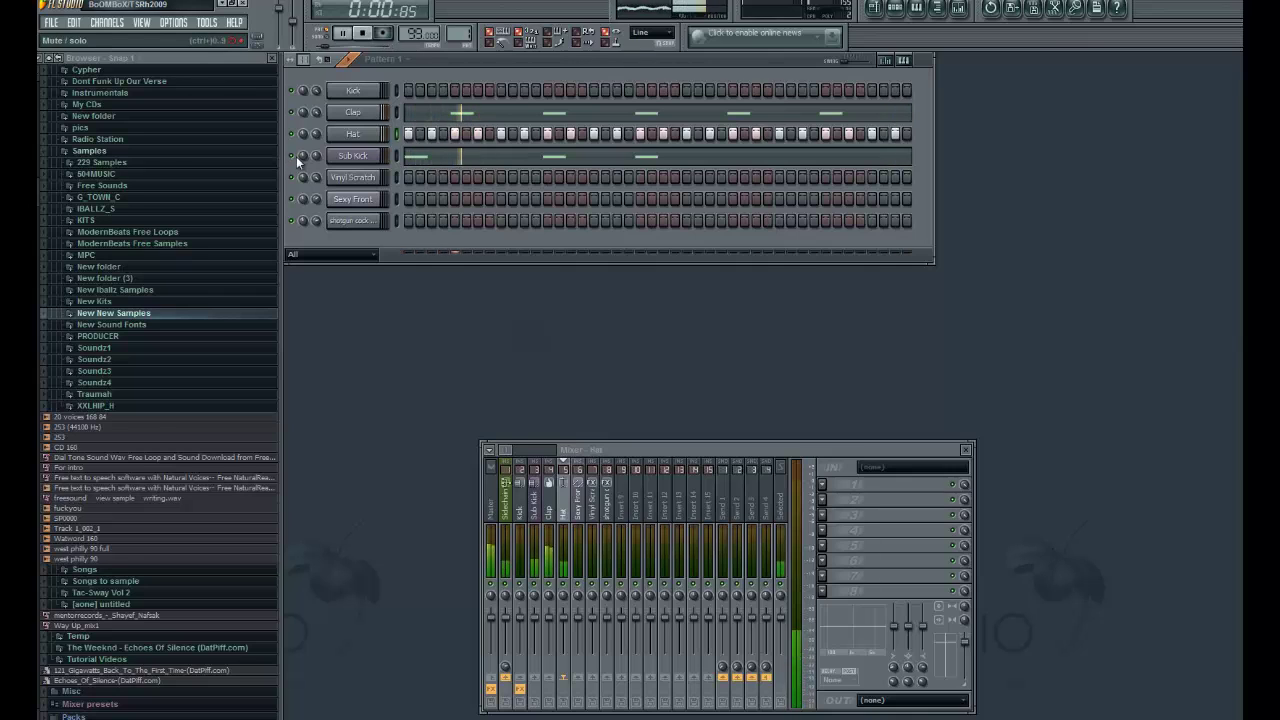
Replace the second and third Sub Kick notes with notes on steps 11, 15 and 17, auditioning them in the piano roll
{"action": "right_click", "coordinate": [362, 160]}
{"action": "left_click", "coordinate": [405, 156]}
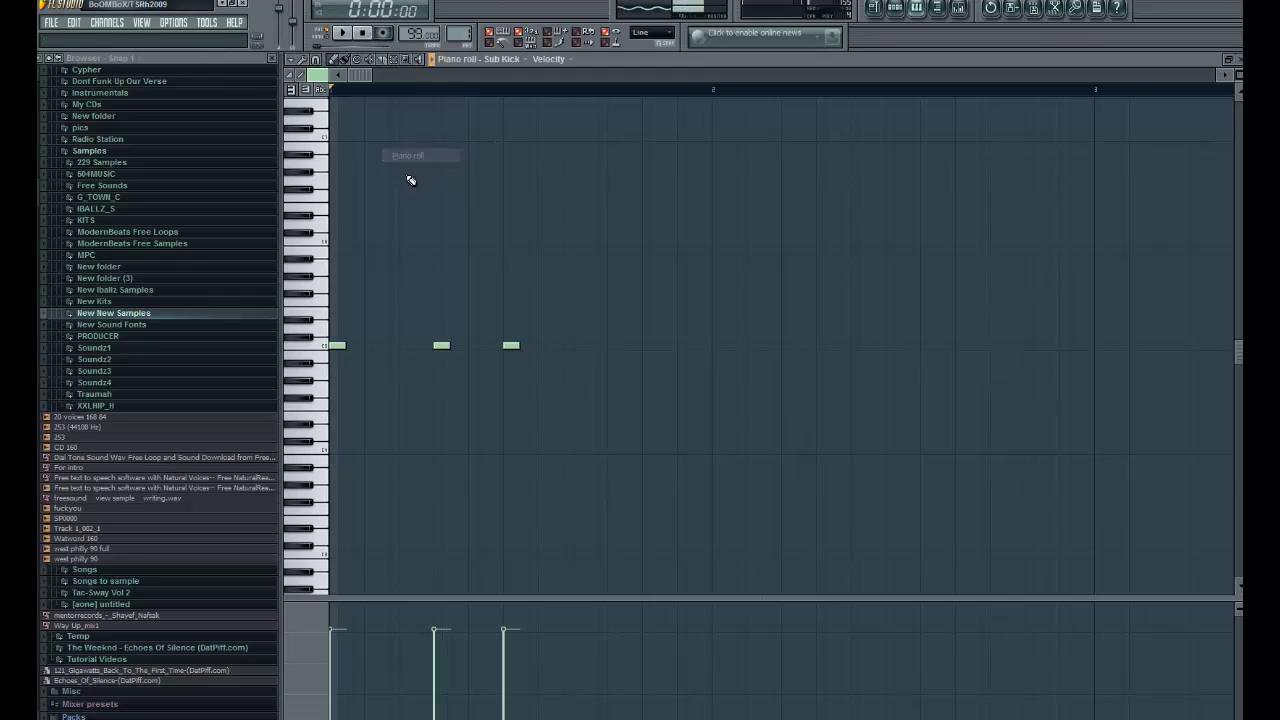
{"action": "right_click", "coordinate": [446, 345]}
{"action": "left_click", "coordinate": [424, 345]}
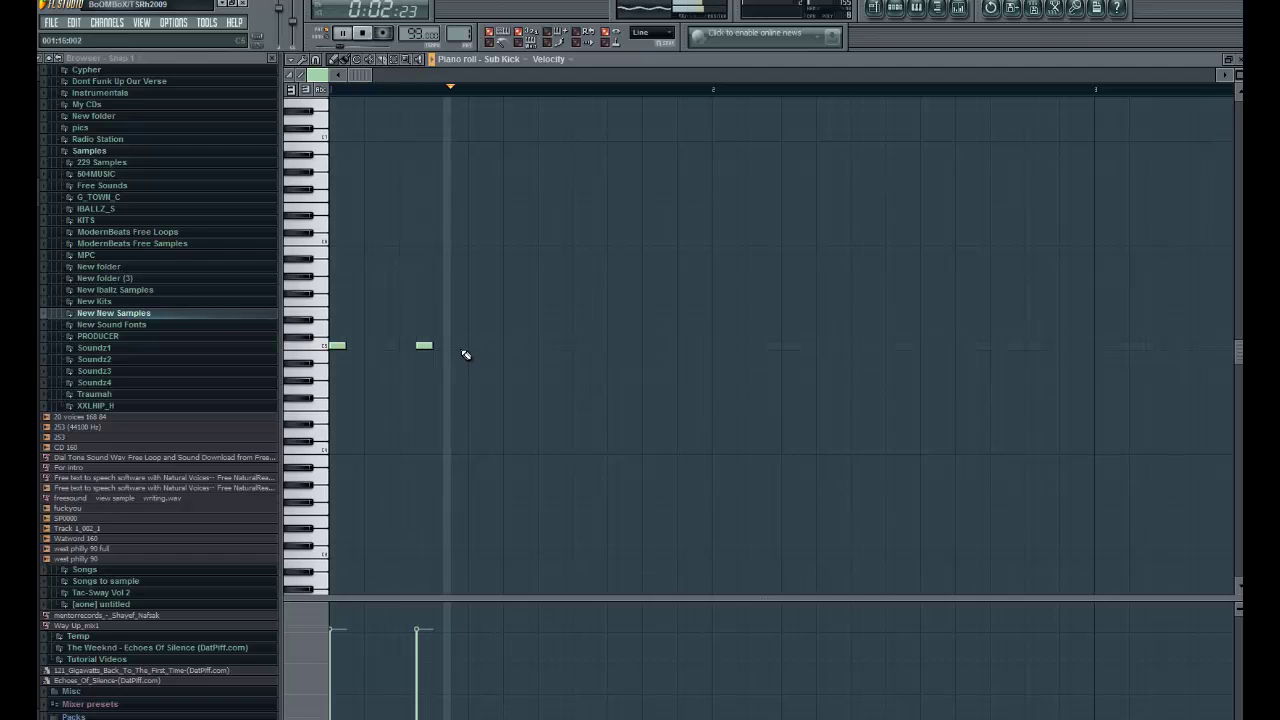
{"action": "left_click", "coordinate": [458, 346]}
{"action": "key", "text": "space"}
{"action": "key", "text": "space"}
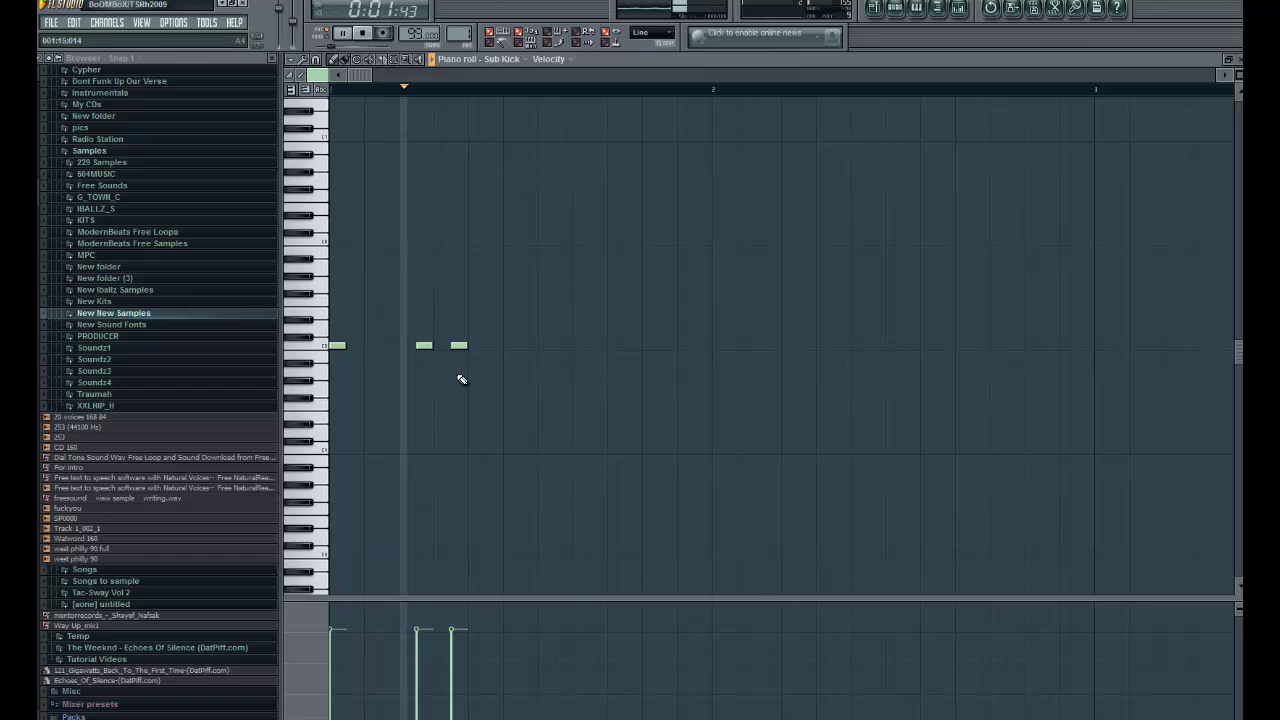
{"action": "left_click", "coordinate": [472, 346]}
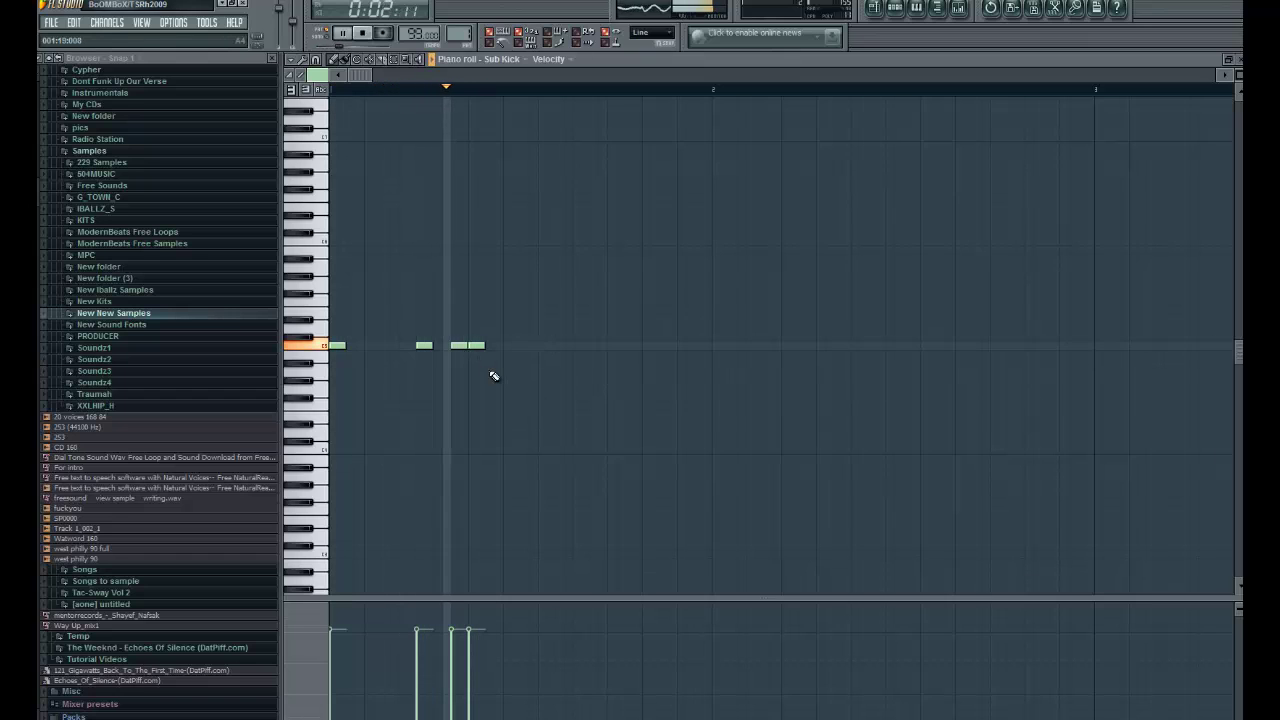
{"action": "key", "text": "space"}
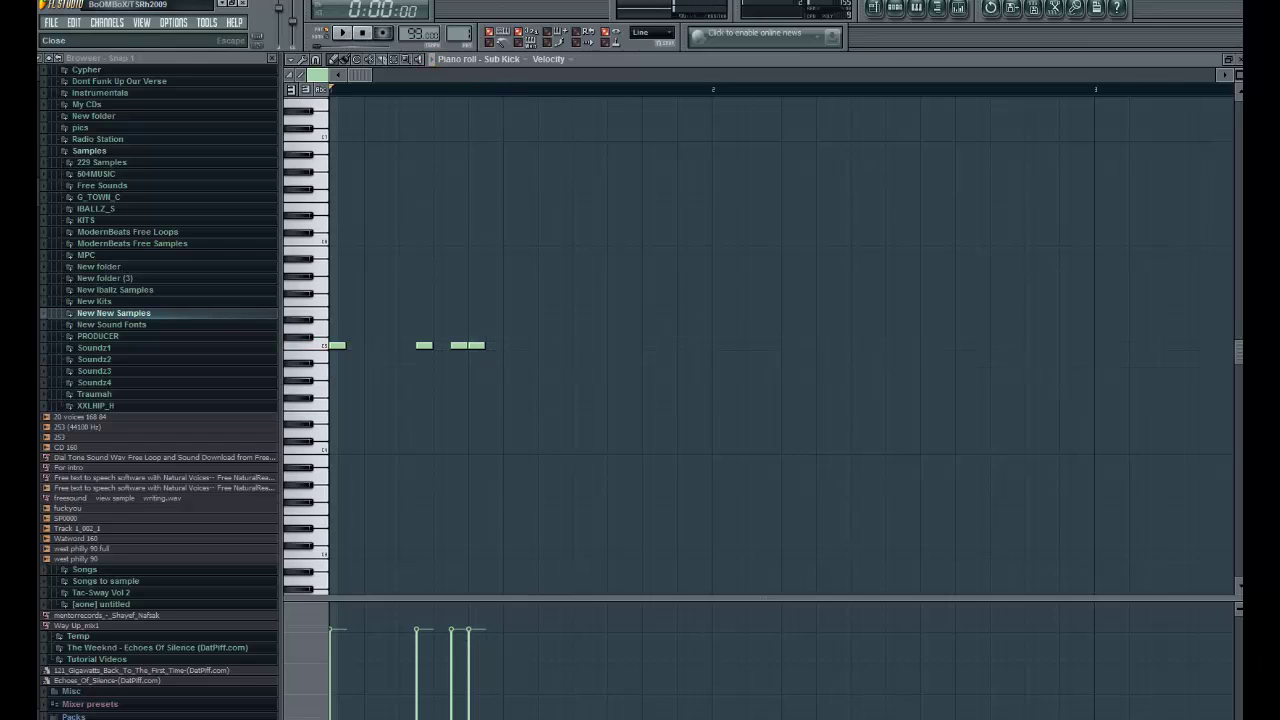
{"action": "key", "text": "Escape"}
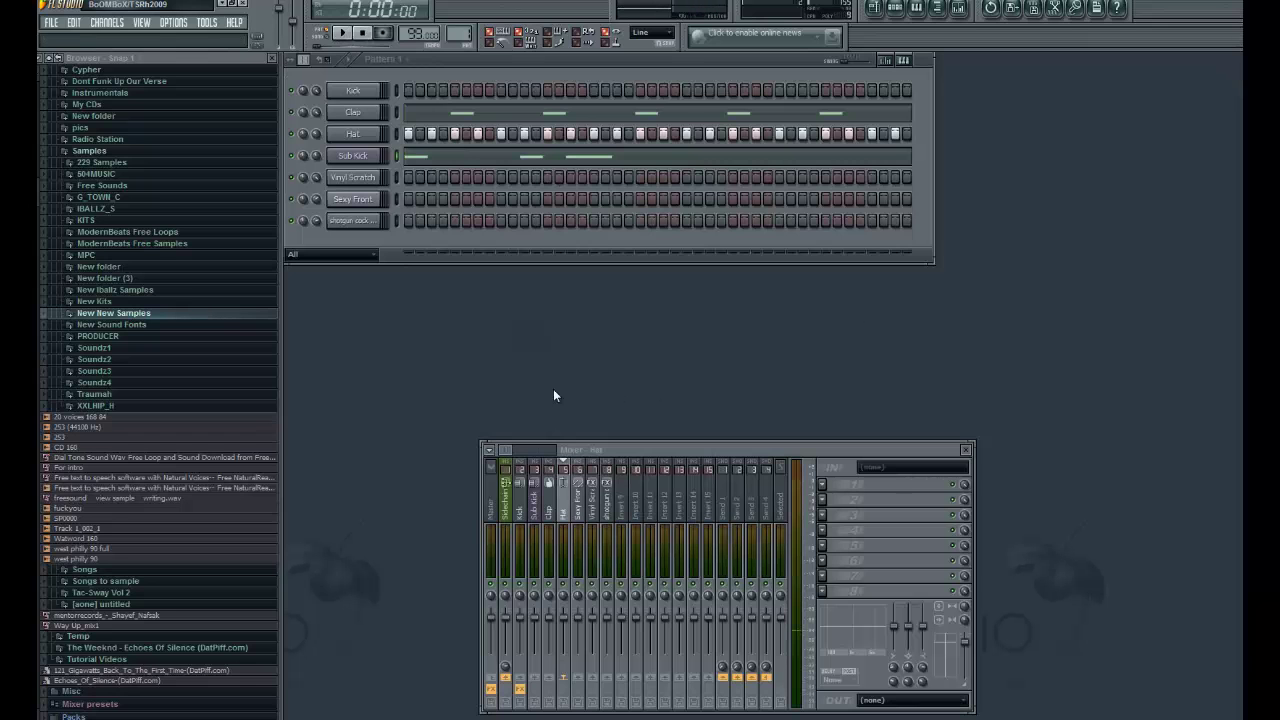
Place Kick hits on steps 1, 11, 15, 17, 27, 33 and 43 while auditioning the pattern
{"action": "left_click", "coordinate": [419, 91]}
{"action": "key", "text": "space"}
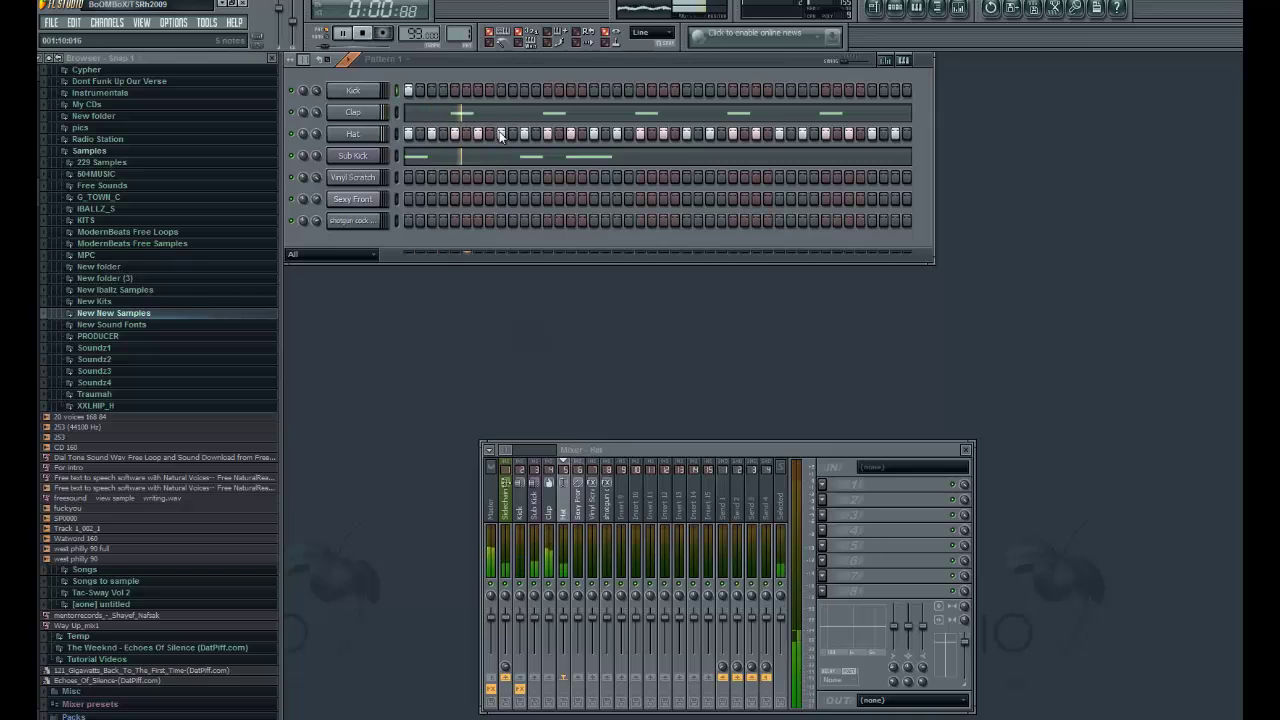
{"action": "key", "text": "space"}
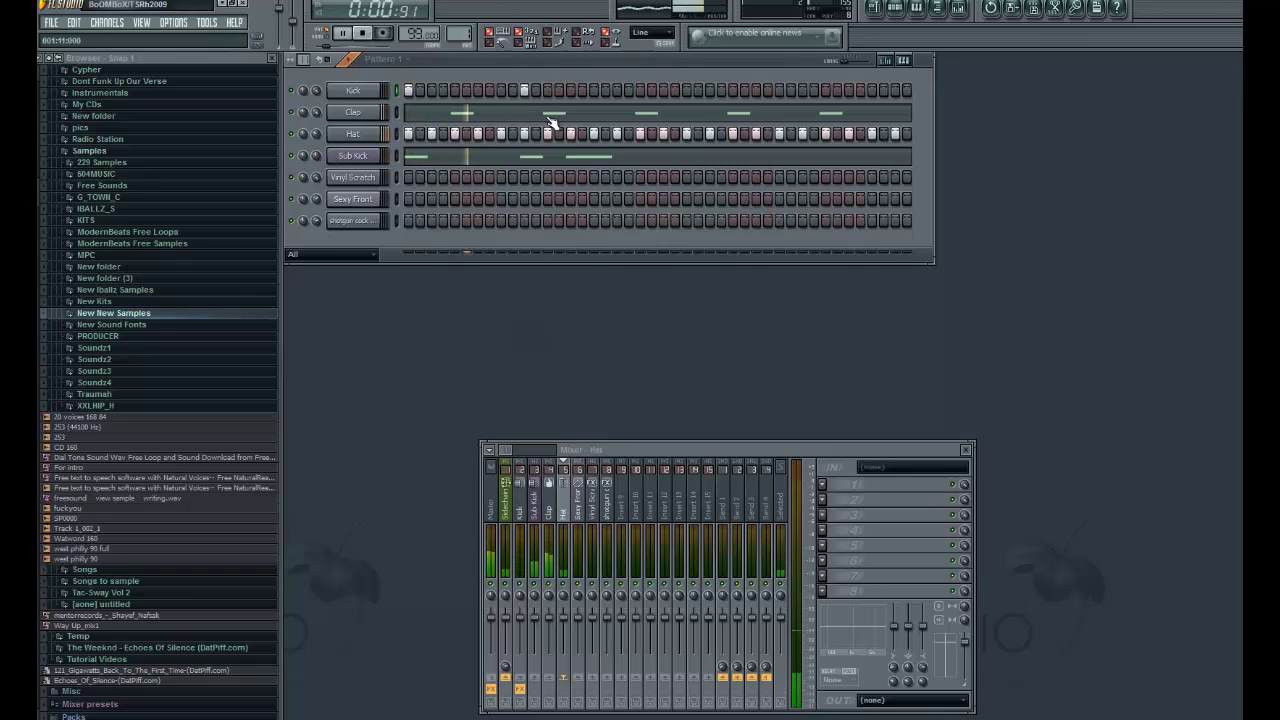
{"action": "left_click", "coordinate": [584, 92]}
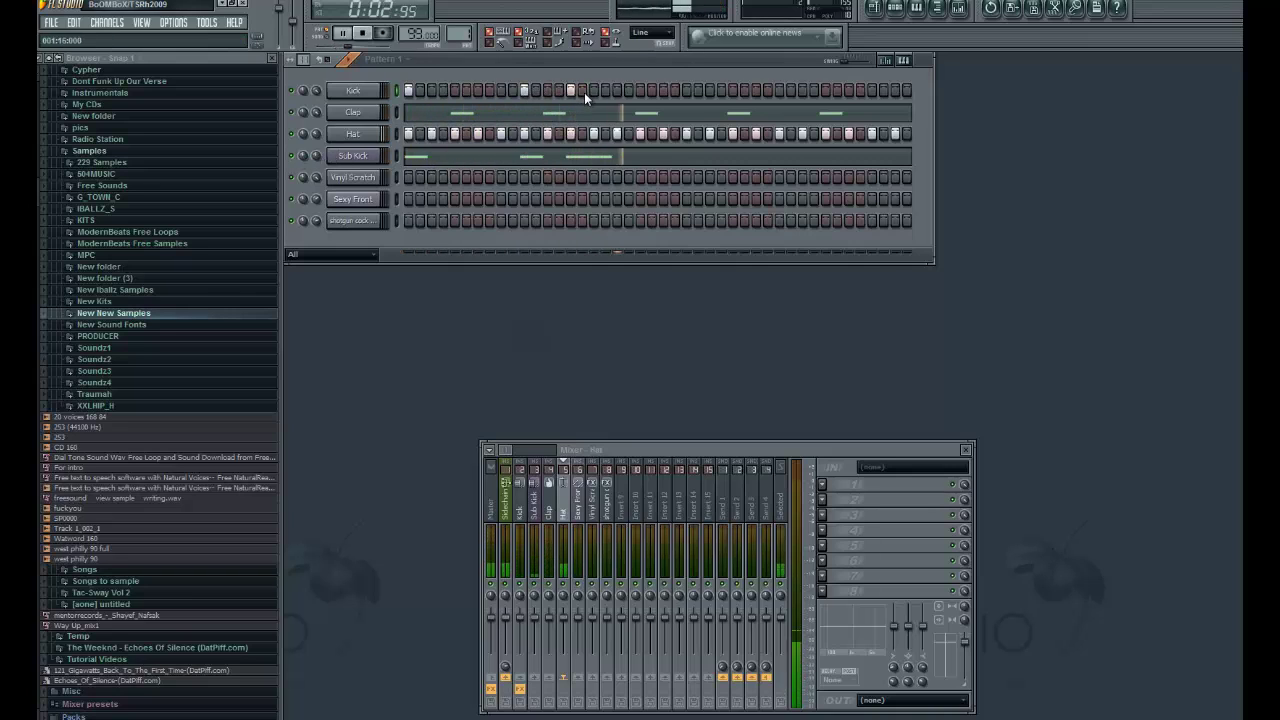
{"action": "left_click", "coordinate": [593, 91]}
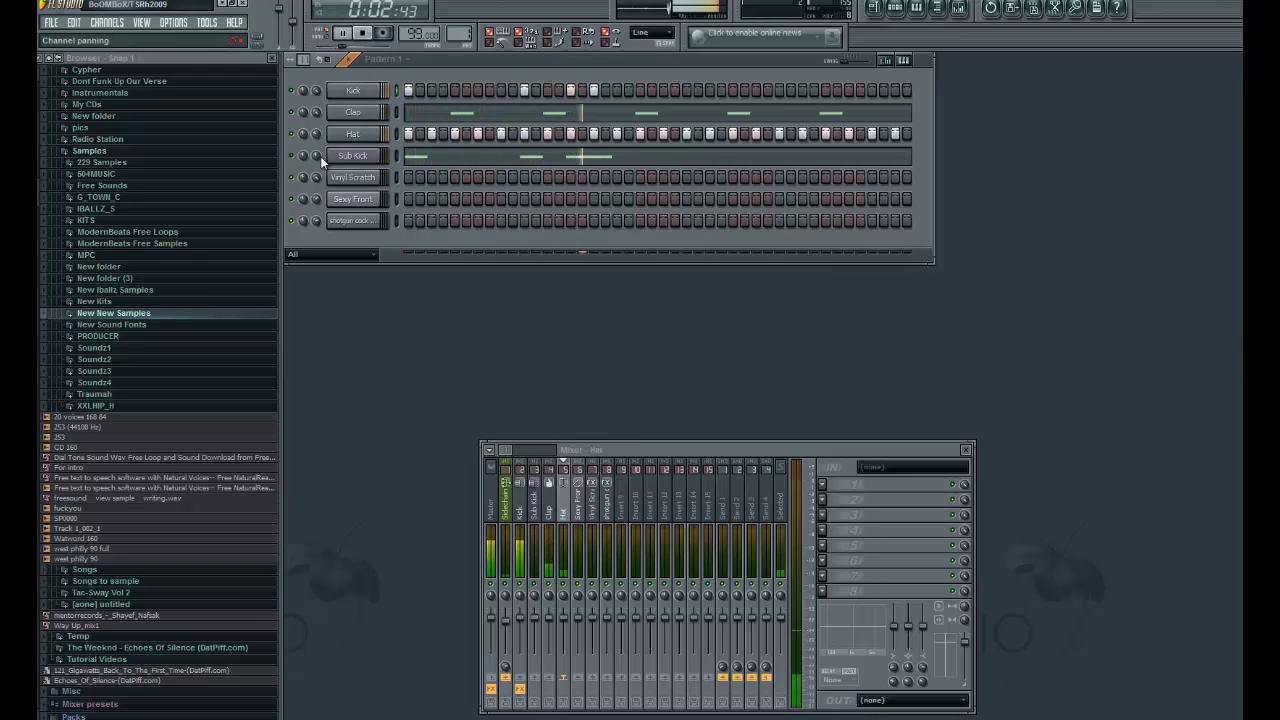
{"action": "left_click", "coordinate": [709, 91]}
{"action": "key", "text": "space"}
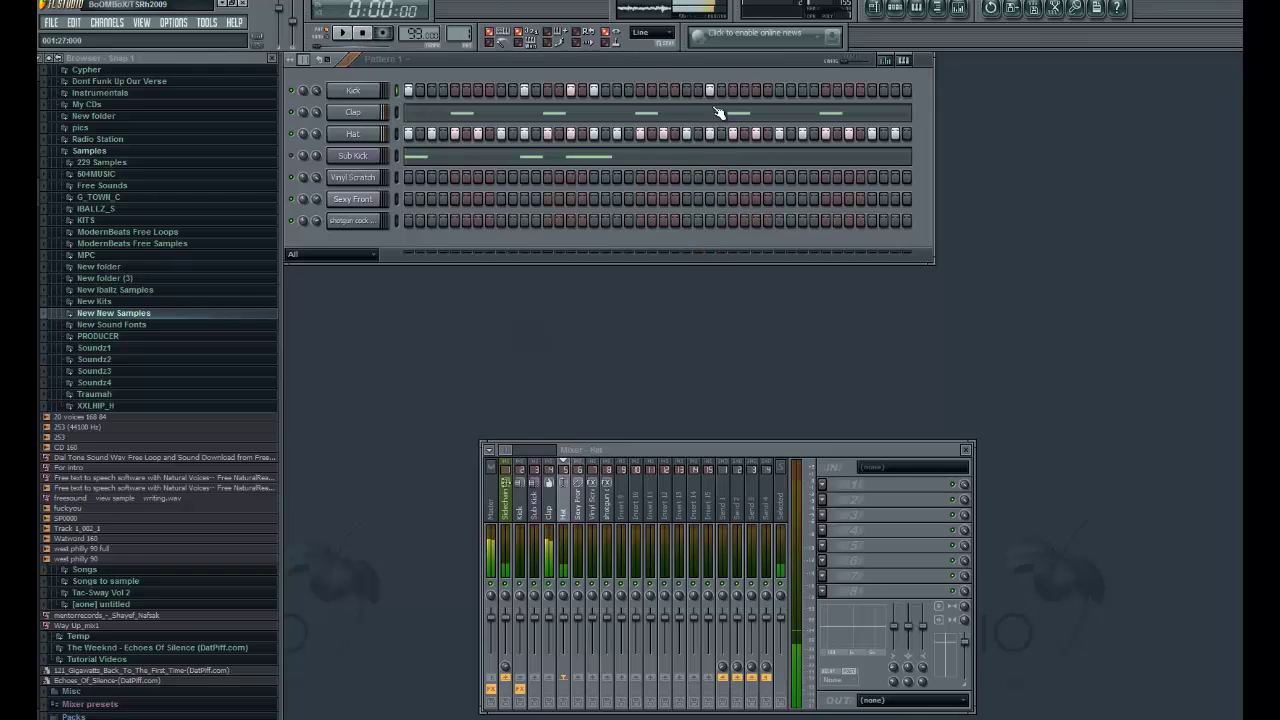
{"action": "key", "text": "space"}
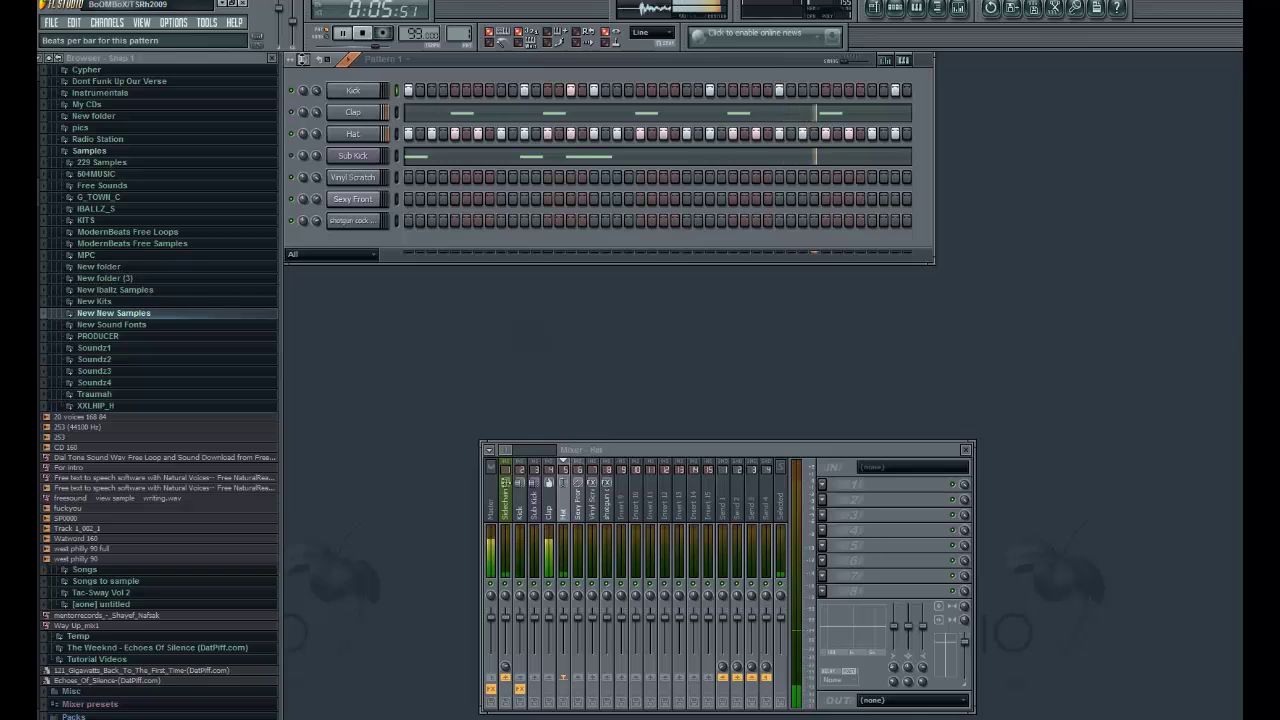
Extend the pattern to 64 steps and fill the Hat channel on every second step
{"action": "left_click_drag", "start_coordinate": [303, 66], "coordinate": [305, 80]}
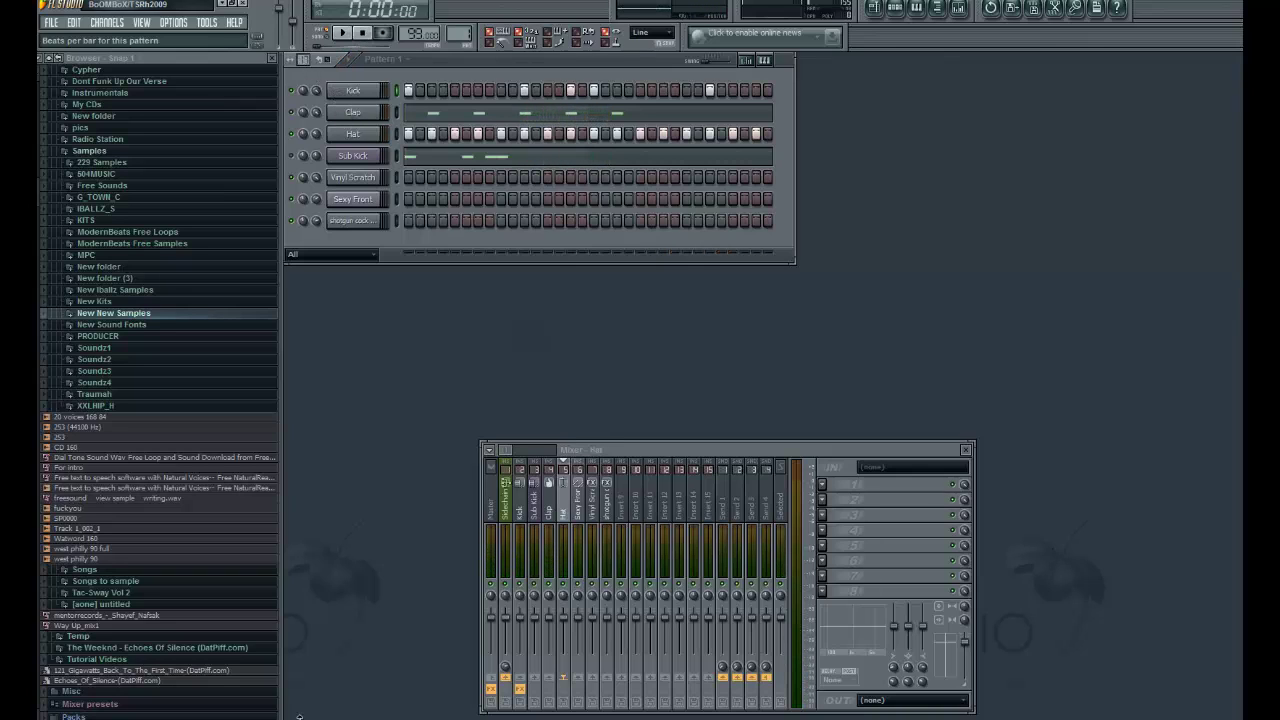
{"action": "left_click_drag", "start_coordinate": [303, 66], "coordinate": [303, 50]}
{"action": "key", "text": "space"}
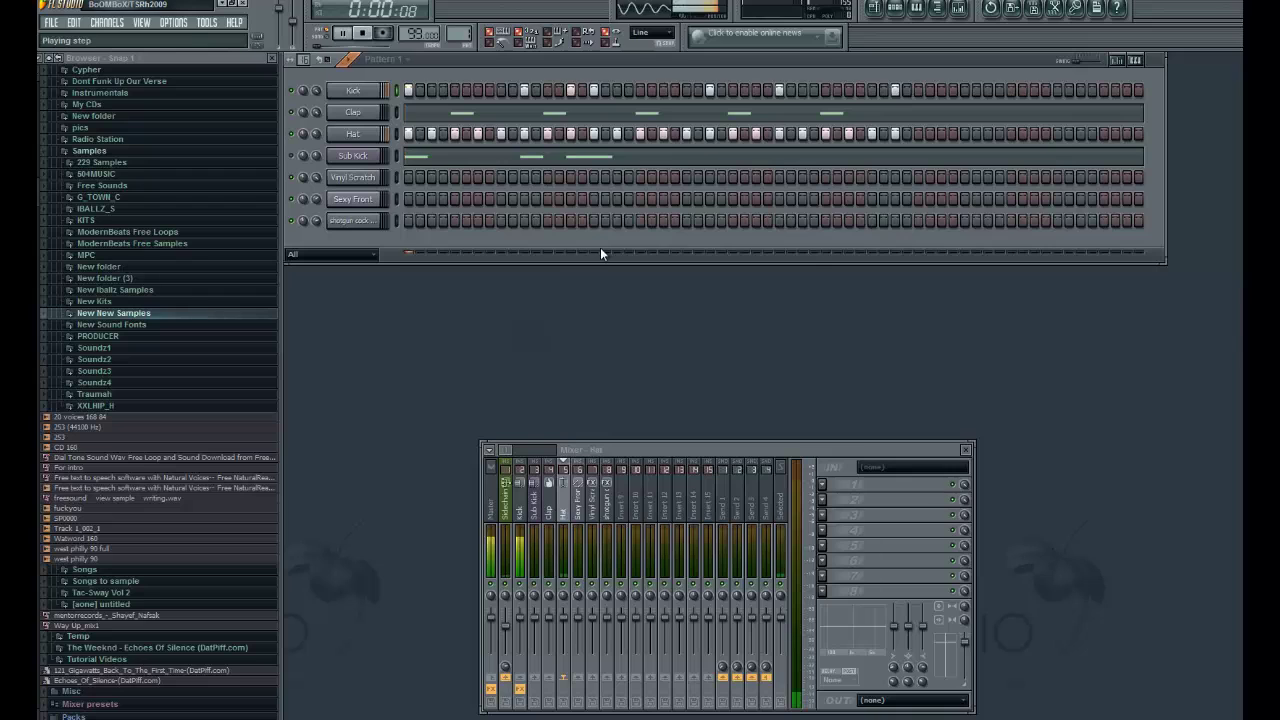
{"action": "right_click", "coordinate": [343, 136]}
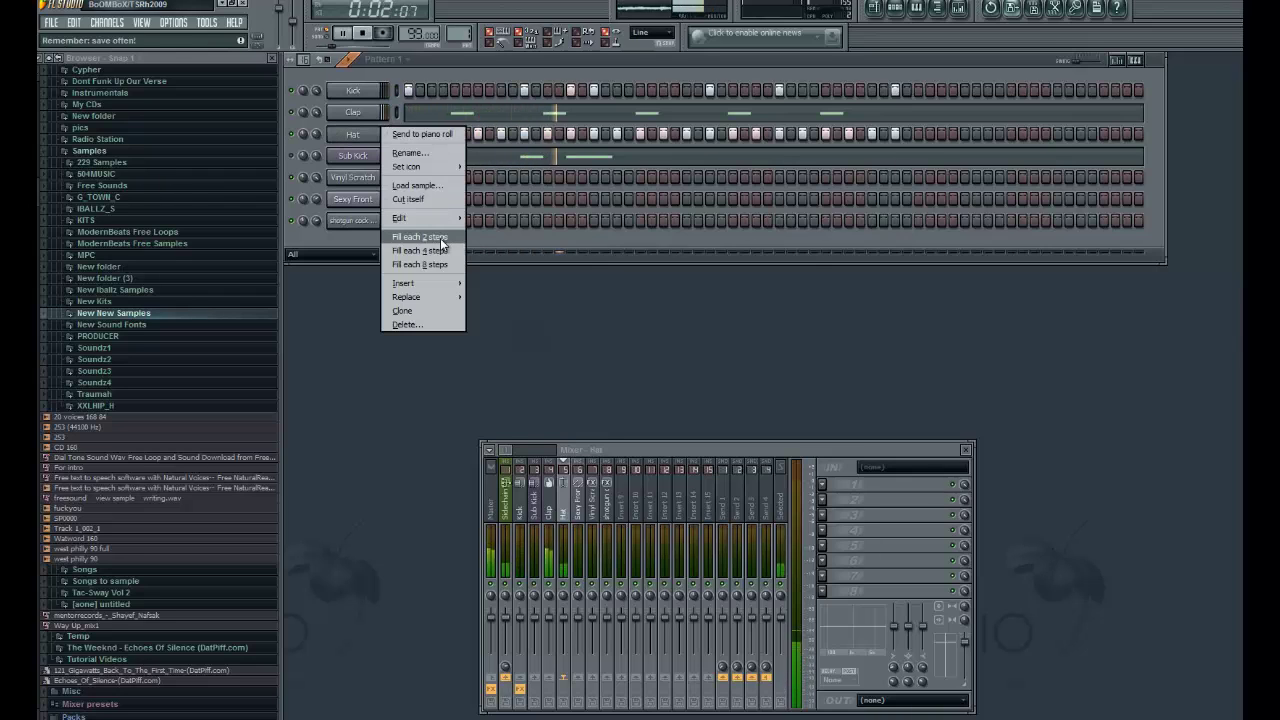
{"action": "left_click", "coordinate": [414, 243]}
Add Clap notes on steps 45, 53 and 61 in the piano roll and close it
{"action": "right_click", "coordinate": [352, 112]}
{"action": "left_click", "coordinate": [420, 116]}
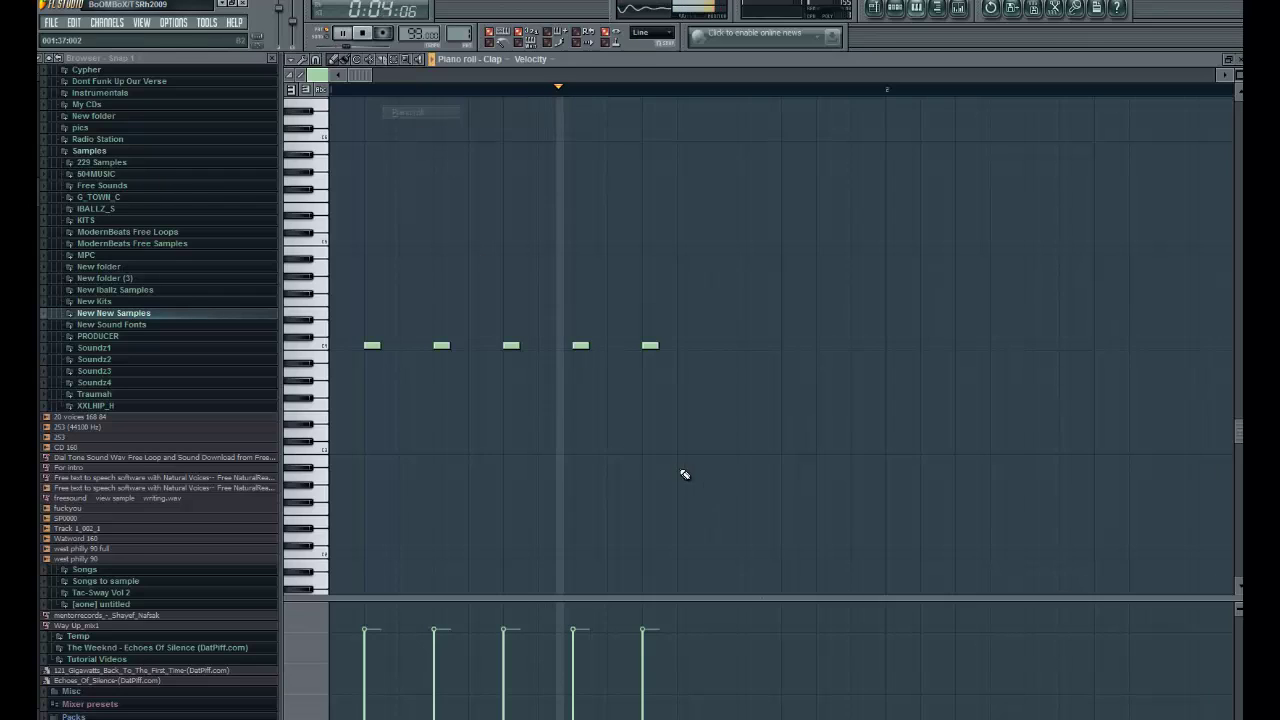
{"action": "left_click", "coordinate": [716, 348]}
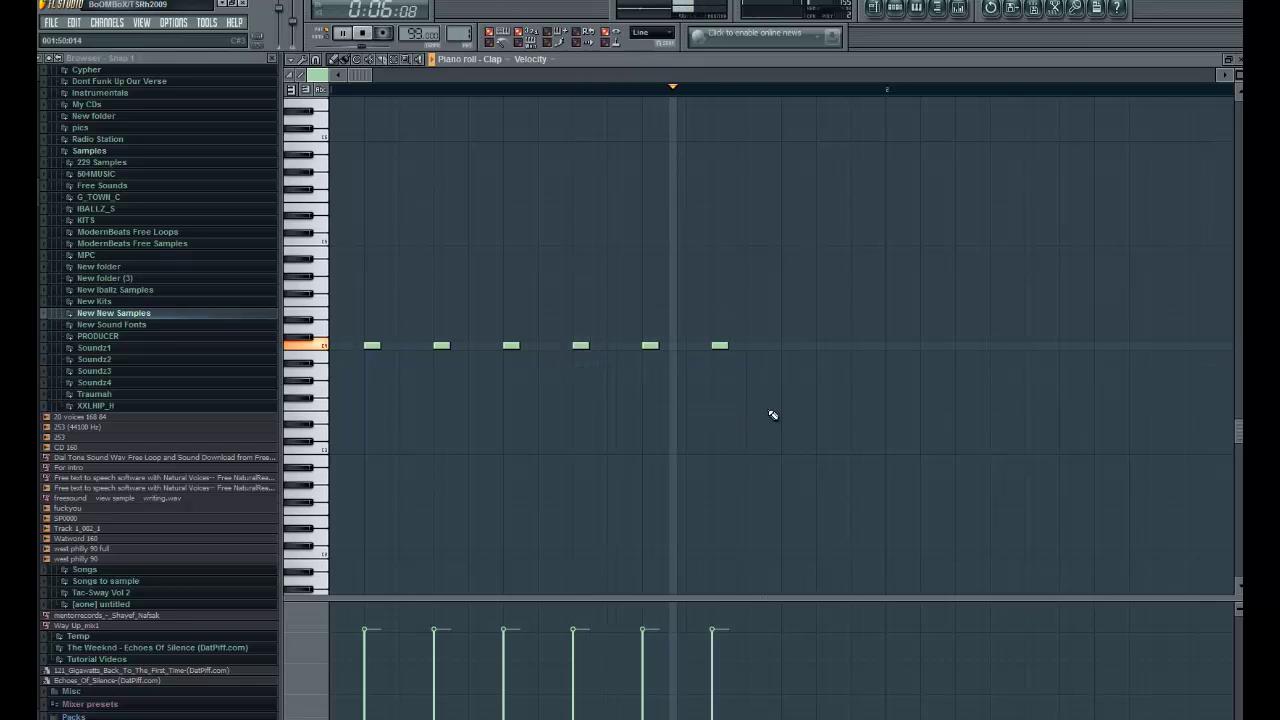
{"action": "left_click", "coordinate": [788, 348]}
{"action": "left_click", "coordinate": [855, 348]}
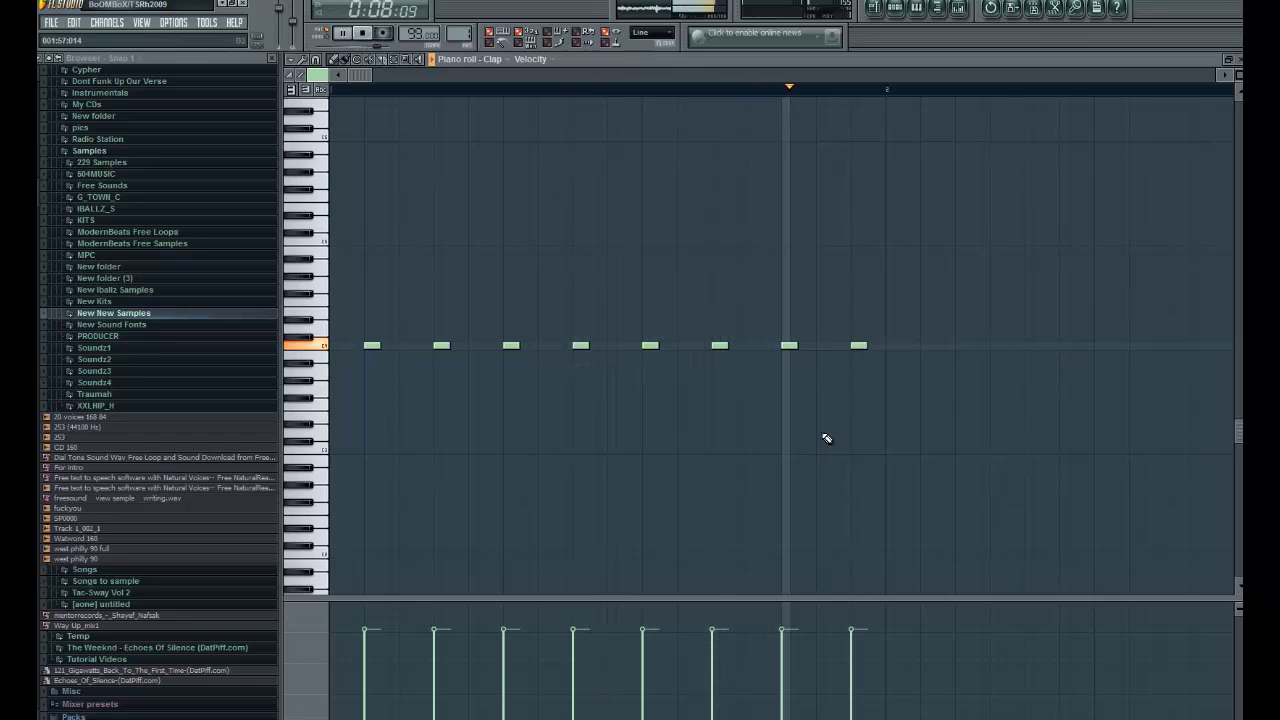
{"action": "left_click", "coordinate": [1228, 59]}
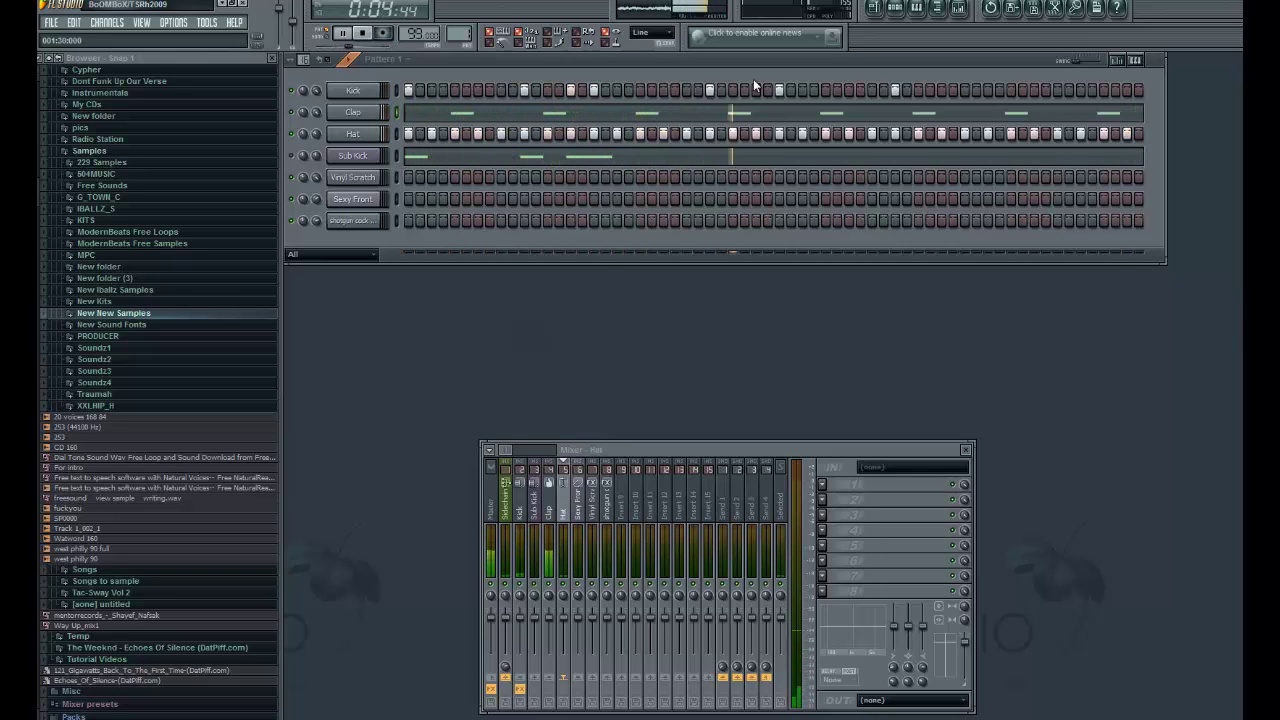
Add Kick hits on steps 49 and 59 of Pattern 1
{"action": "left_click", "coordinate": [966, 90]}
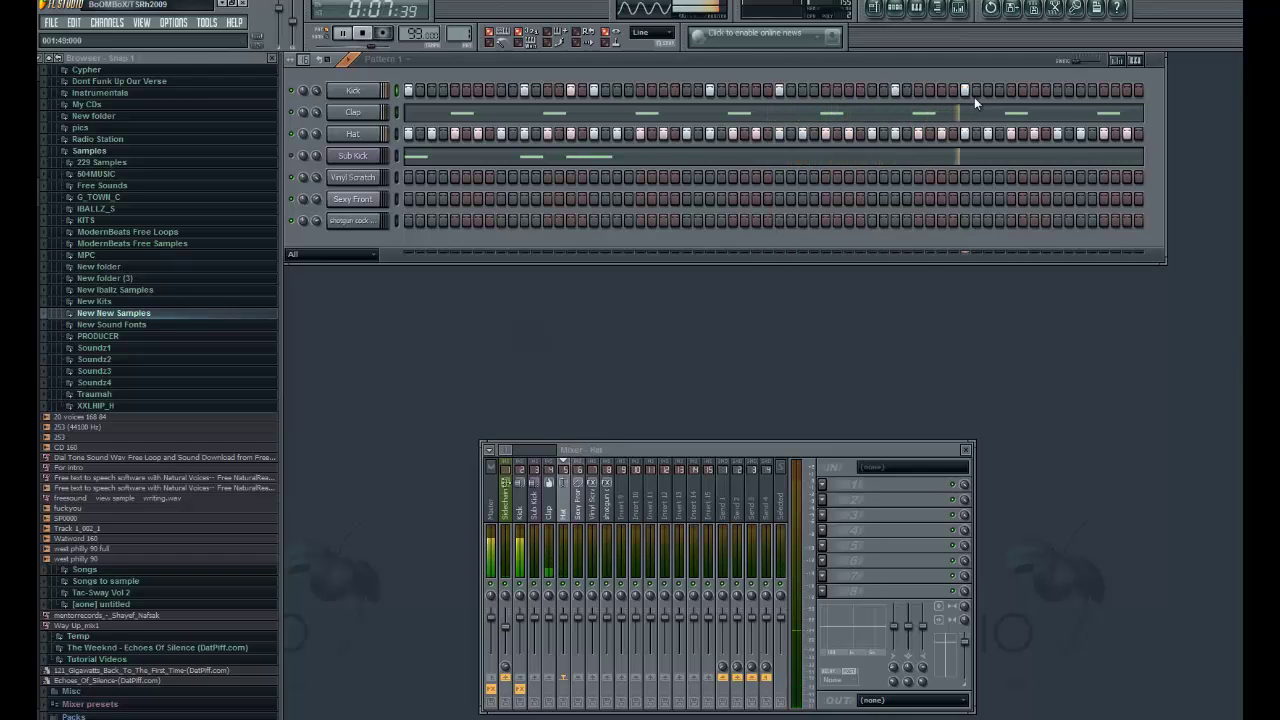
{"action": "left_click", "coordinate": [1080, 90]}
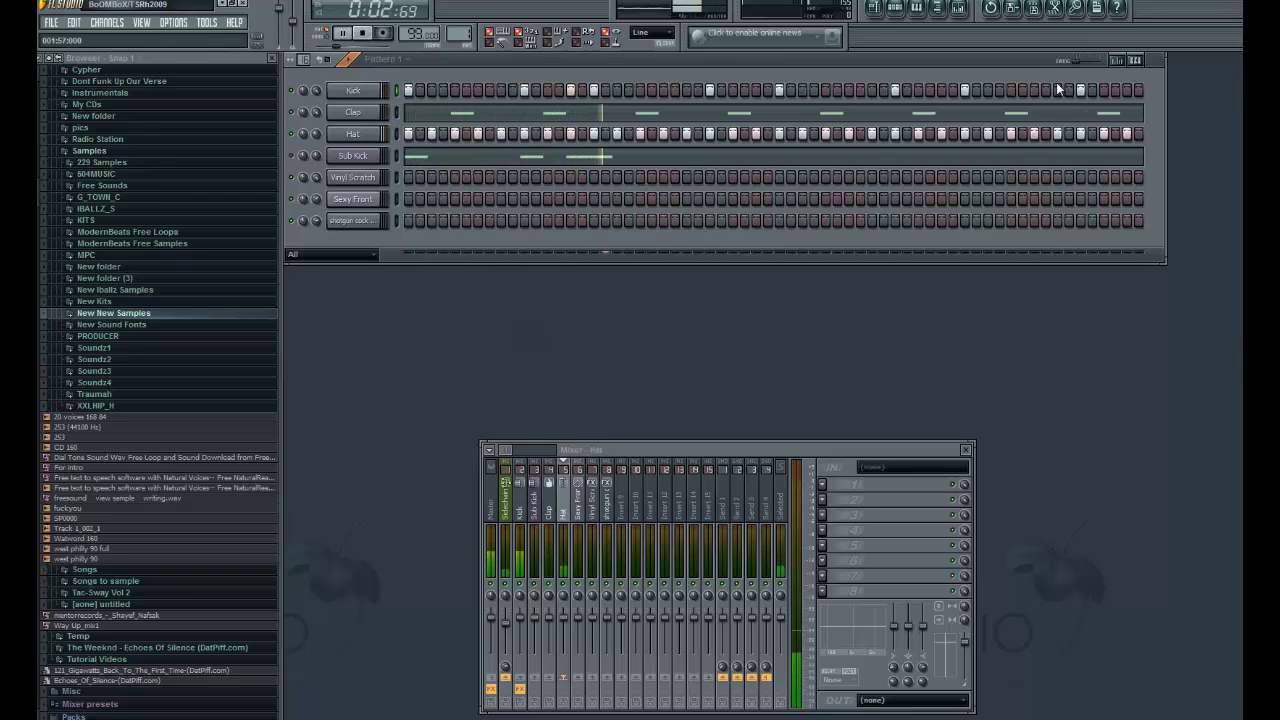
Replace the Sub Kick piano roll notes with step hits on steps 1, 17, 33, 49 and 59
{"action": "right_click", "coordinate": [342, 160]}
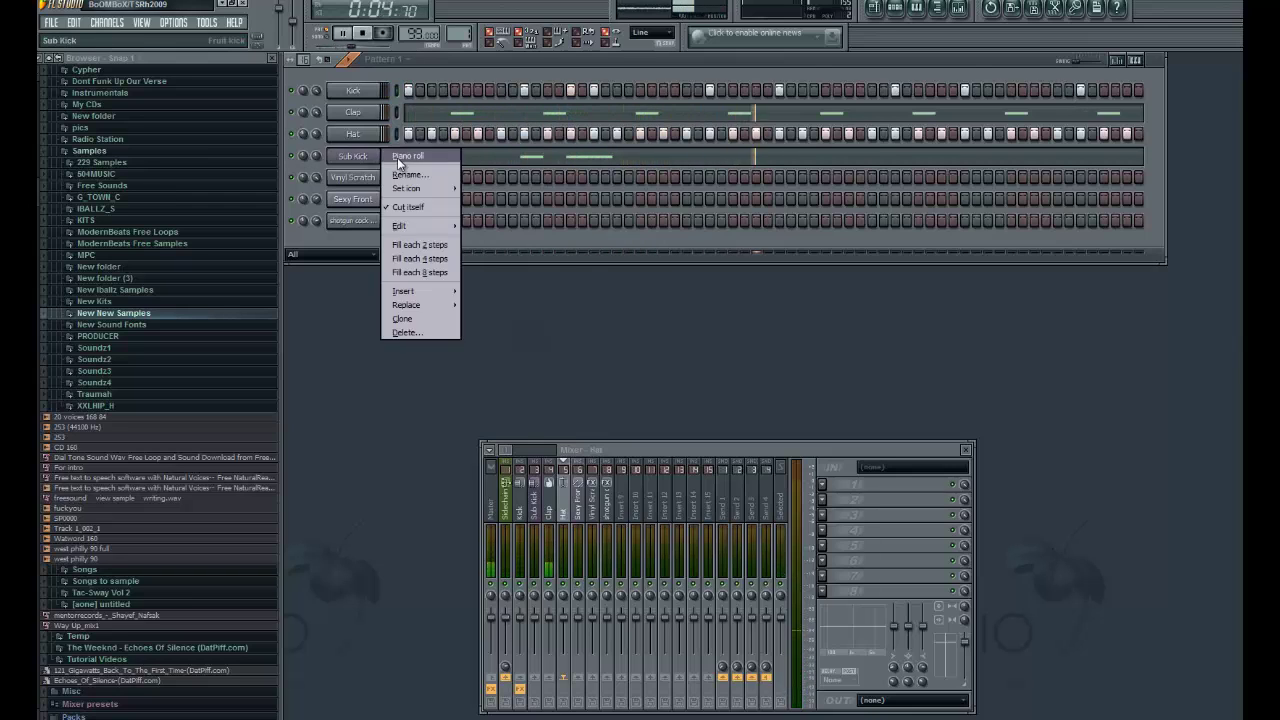
{"action": "left_click", "coordinate": [400, 158]}
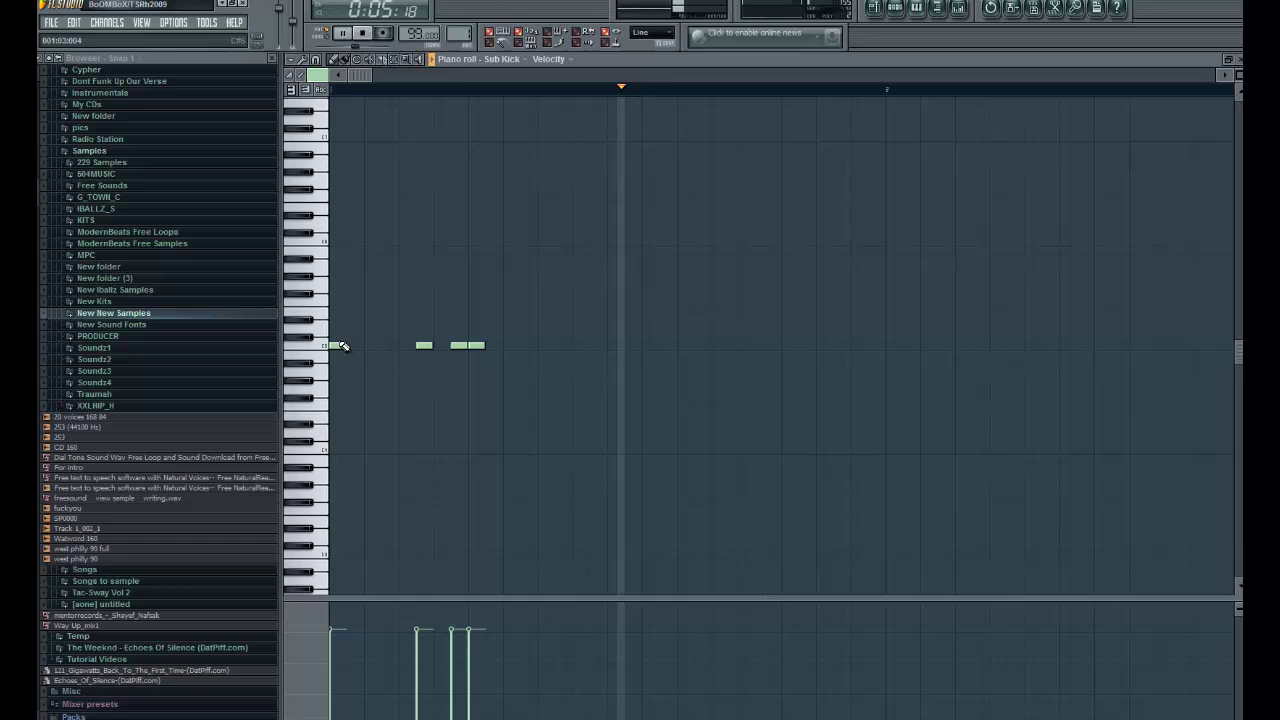
{"action": "left_click", "coordinate": [1239, 64]}
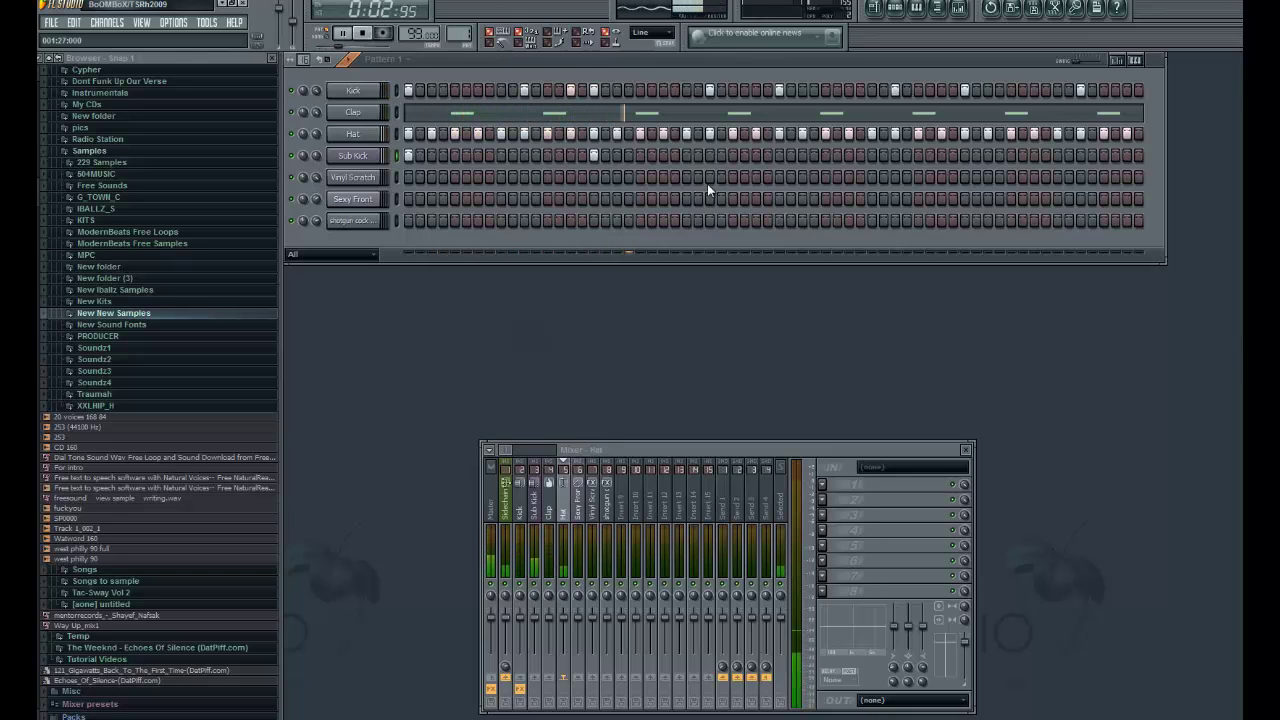
{"action": "left_click", "coordinate": [779, 156]}
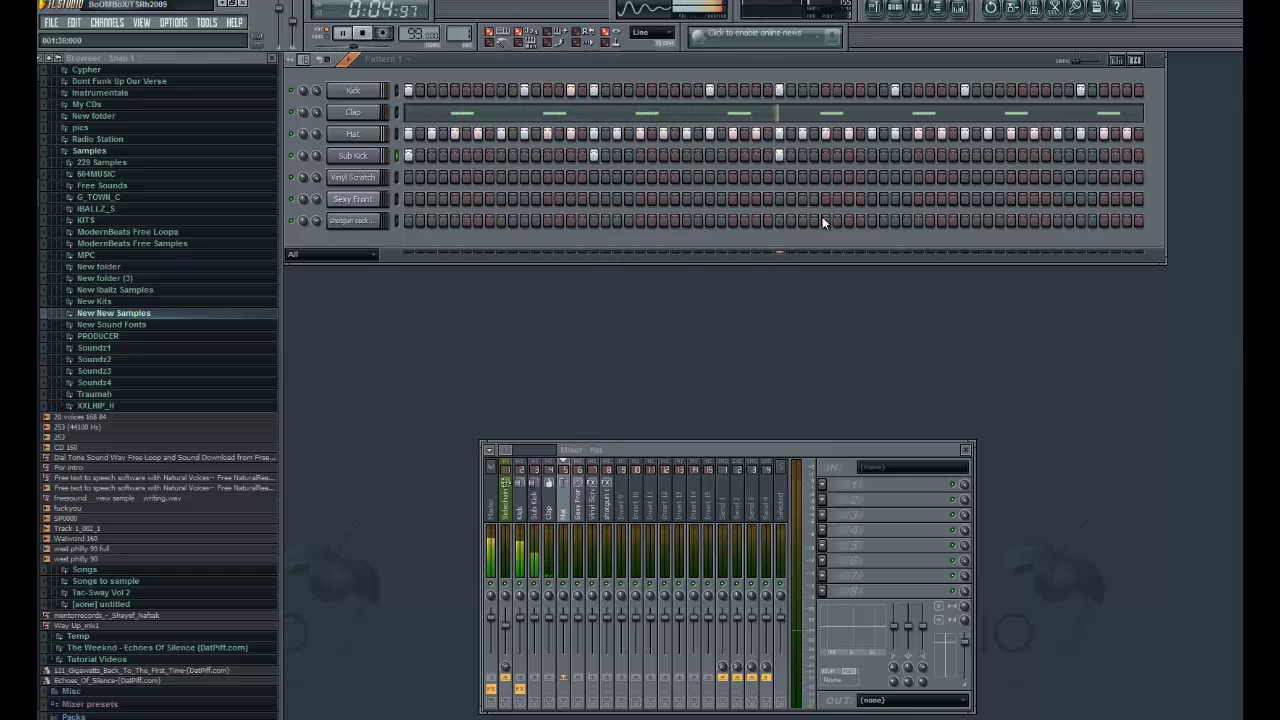
{"action": "left_click", "coordinate": [1079, 156]}
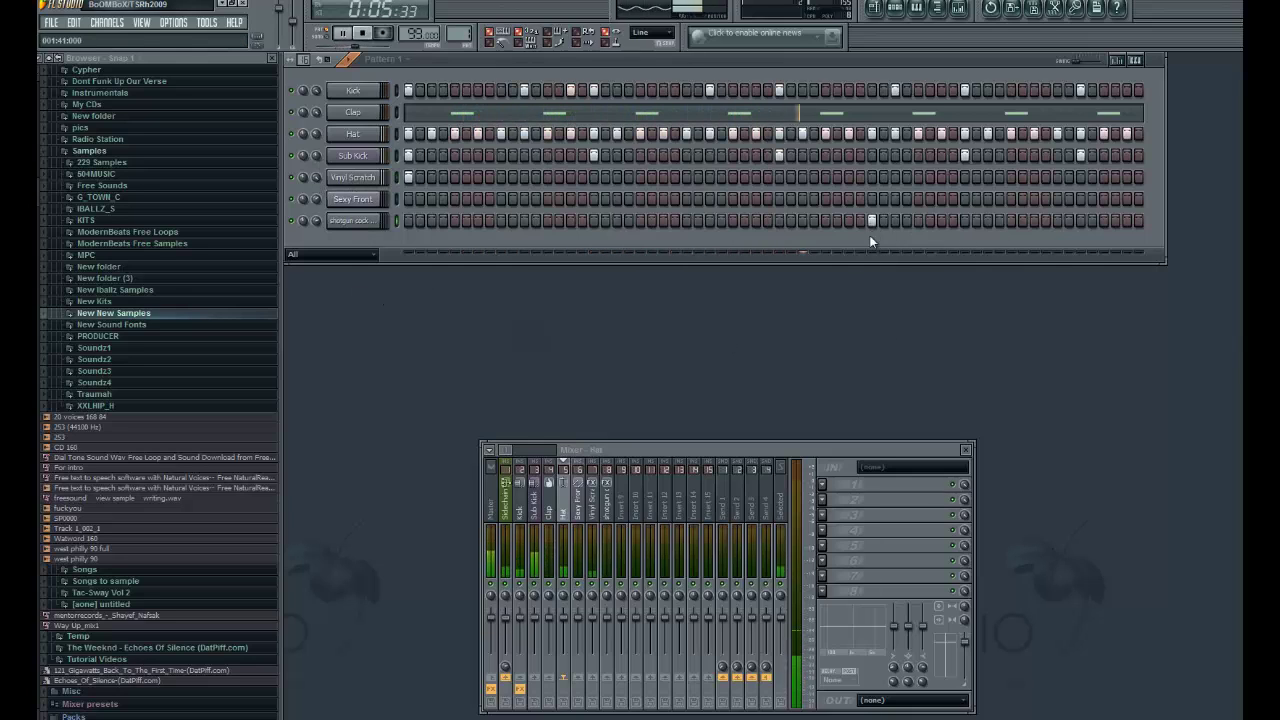
Check the shotgun cock channel's sample settings, close them and lower the channel's volume
{"action": "left_click", "coordinate": [352, 220]}
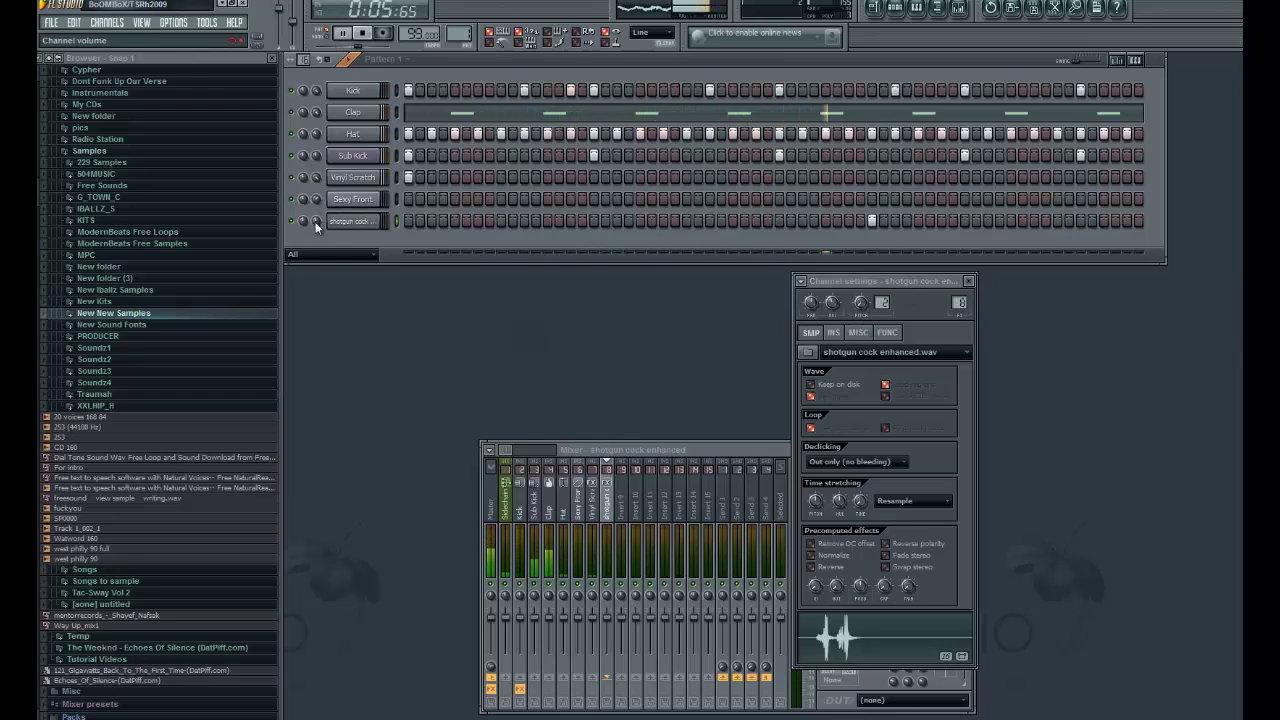
{"action": "left_click", "coordinate": [968, 281]}
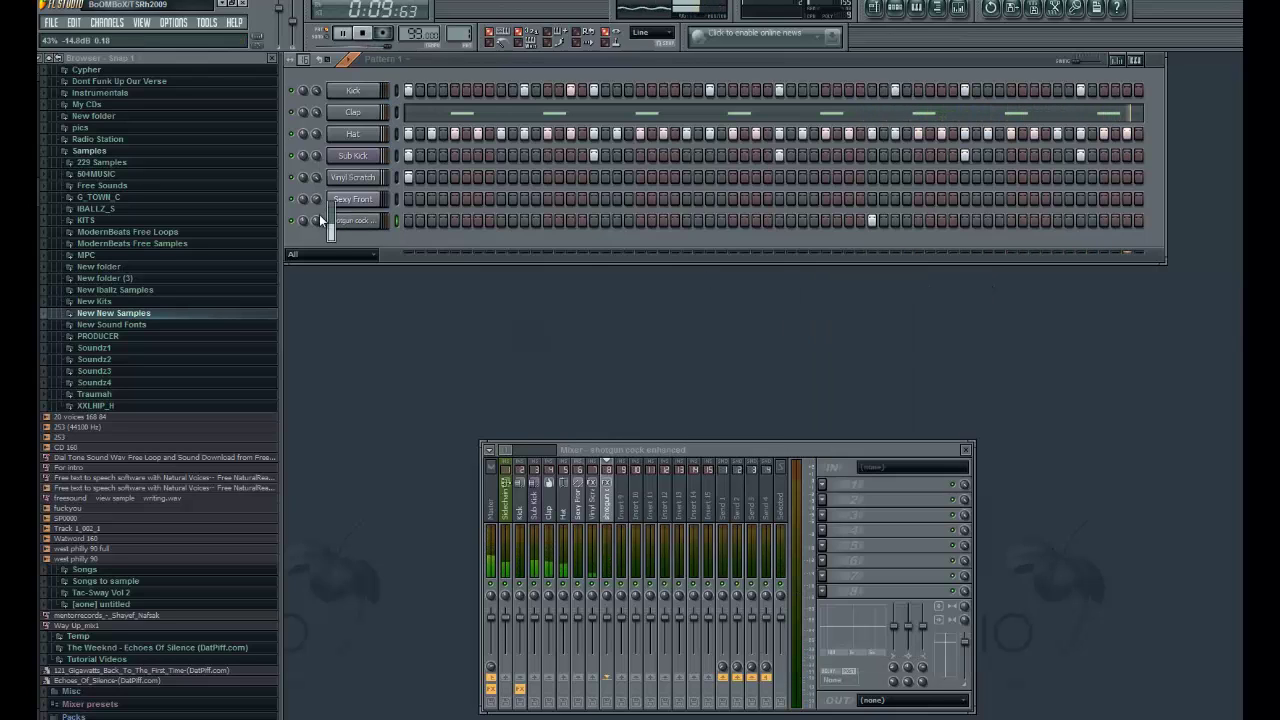
{"action": "left_click_drag", "start_coordinate": [318, 220], "coordinate": [318, 250]}
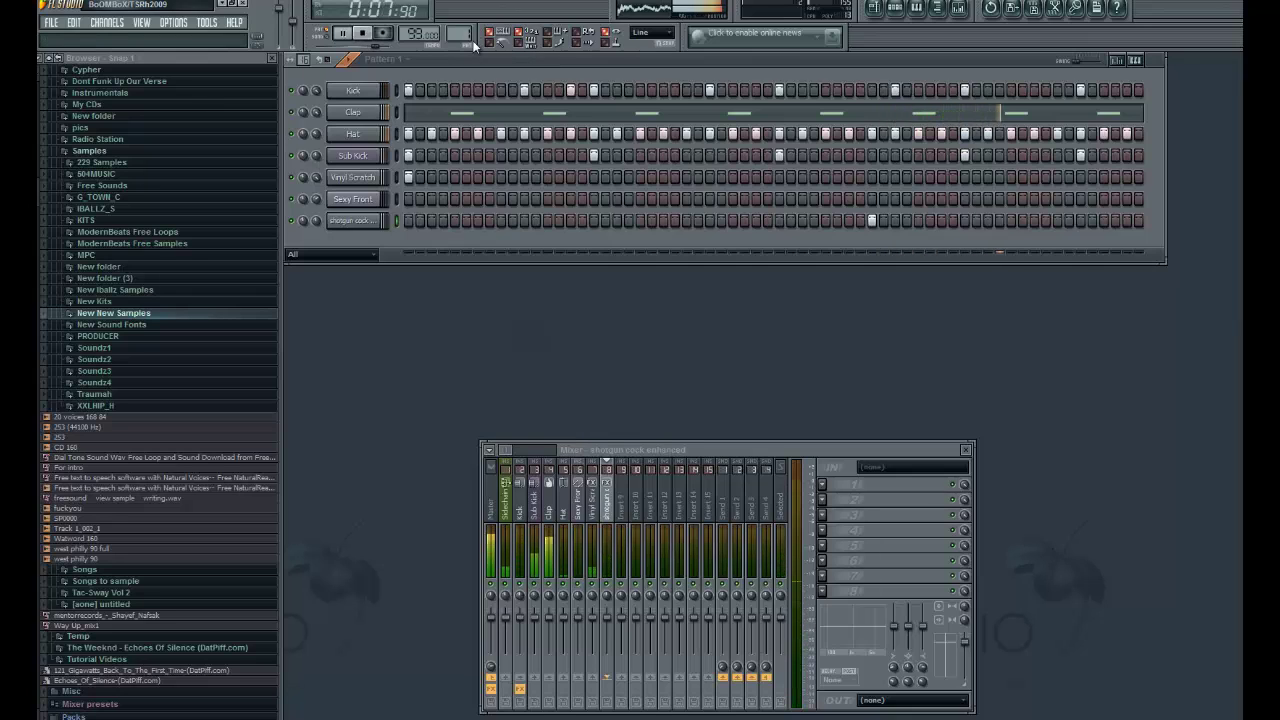
Switch to Pattern 2 and extend it to 32 steps
{"action": "scroll", "coordinate": [460, 35], "scroll_direction": "down", "scroll_amount": 2}
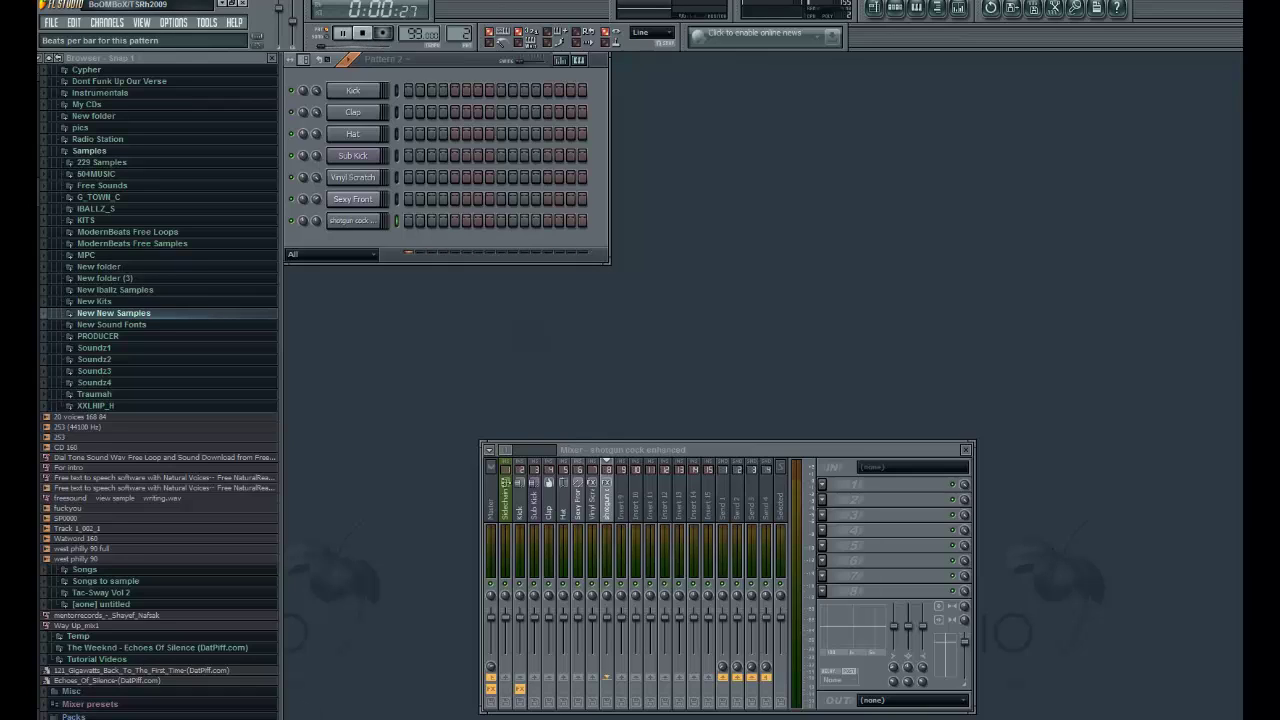
{"action": "scroll", "coordinate": [460, 35], "scroll_direction": "up", "scroll_amount": 2}
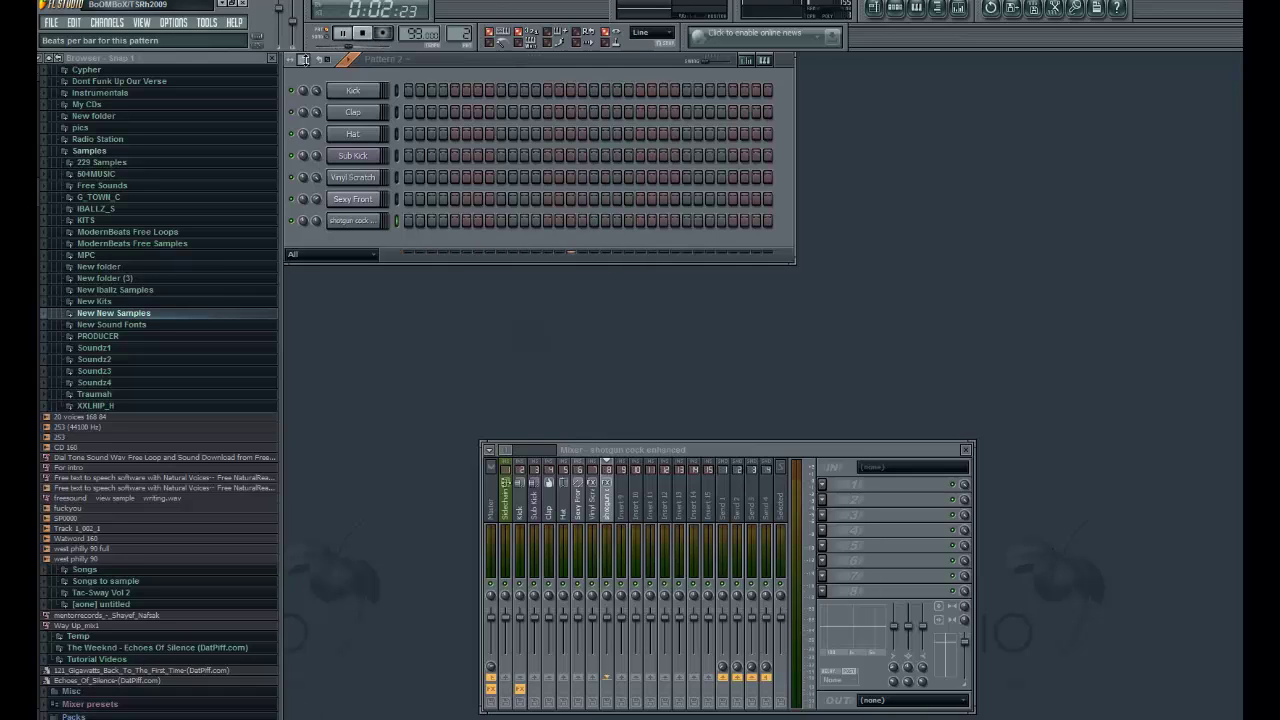
{"action": "right_click", "coordinate": [352, 198]}
{"action": "left_click", "coordinate": [372, 201]}
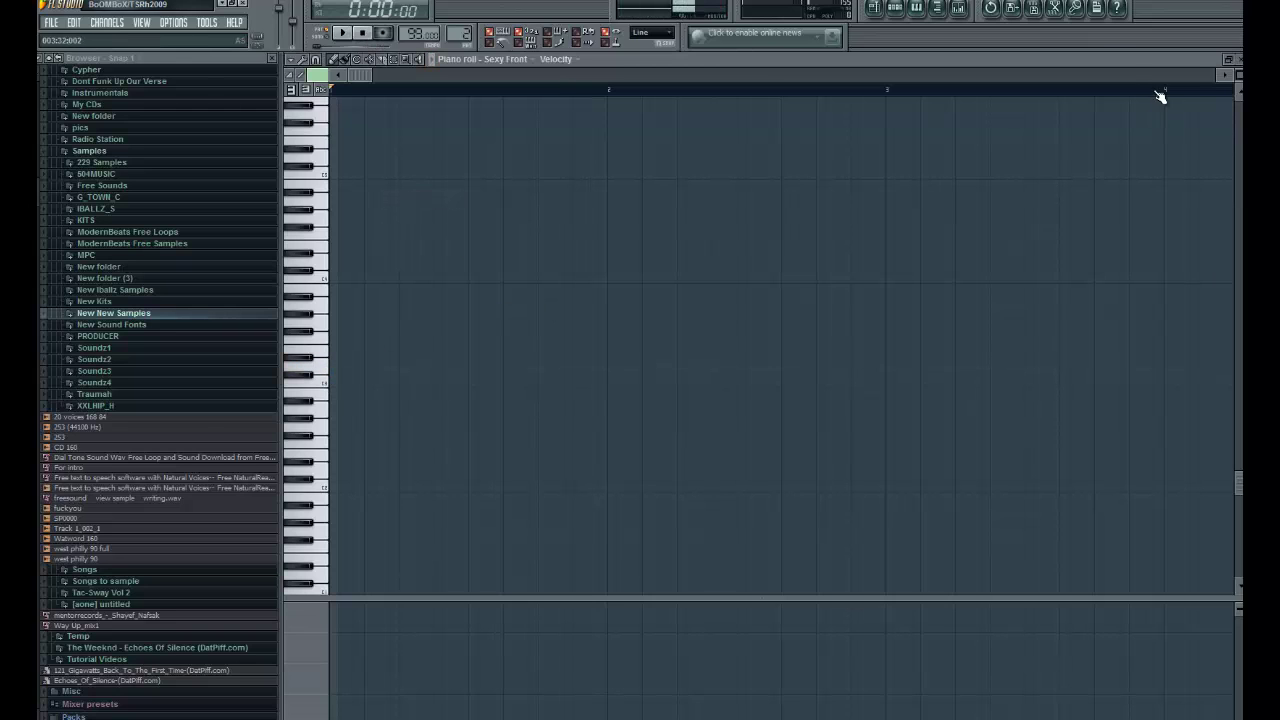
{"action": "left_click", "coordinate": [1229, 59]}
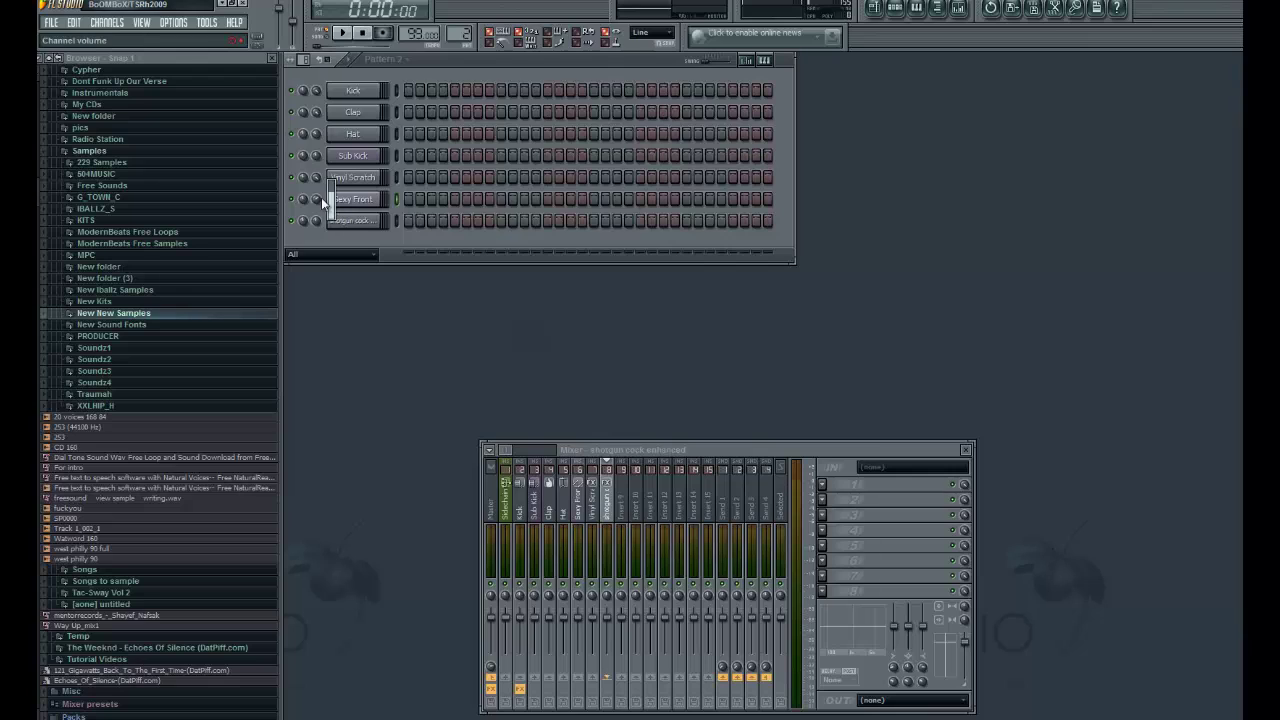
Inspect the Sexy Front channel's Sytrus instrument and its polyphony settings, and audition its sound on the keyboard
{"action": "left_click", "coordinate": [352, 200]}
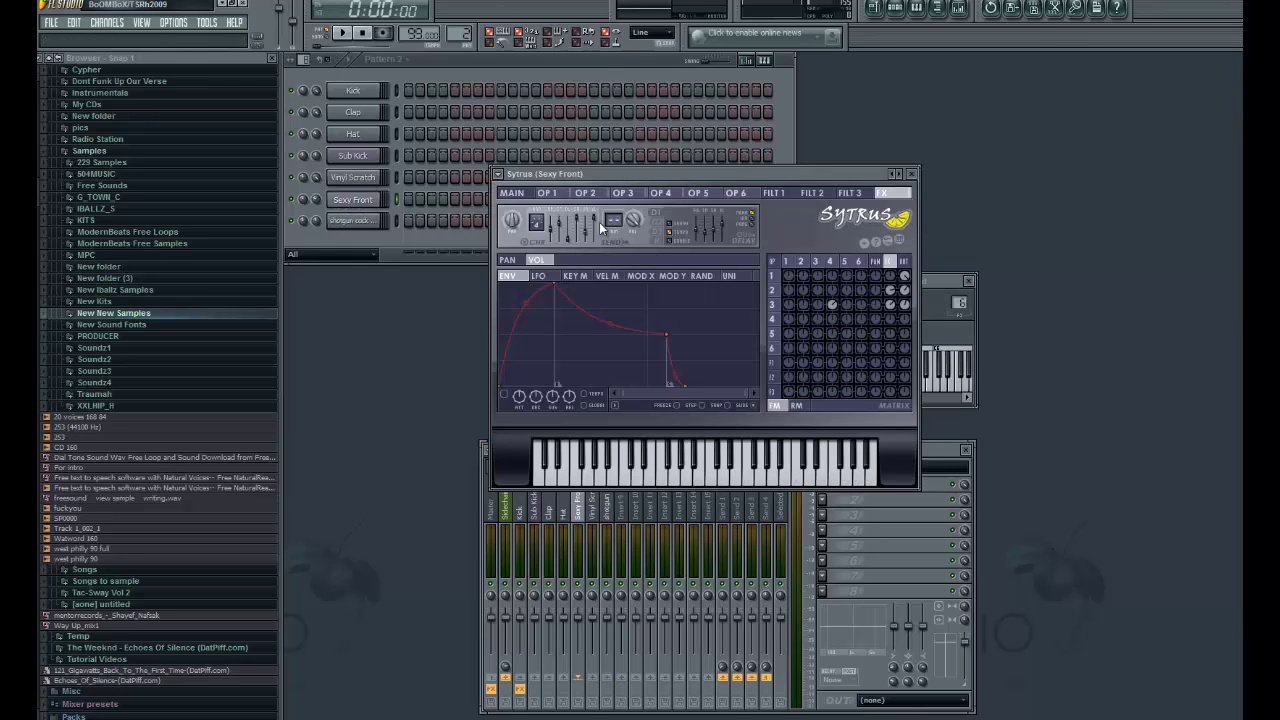
{"action": "left_click_drag", "start_coordinate": [557, 200], "coordinate": [886, 201]}
{"action": "left_click_drag", "start_coordinate": [656, 181], "coordinate": [510, 403]}
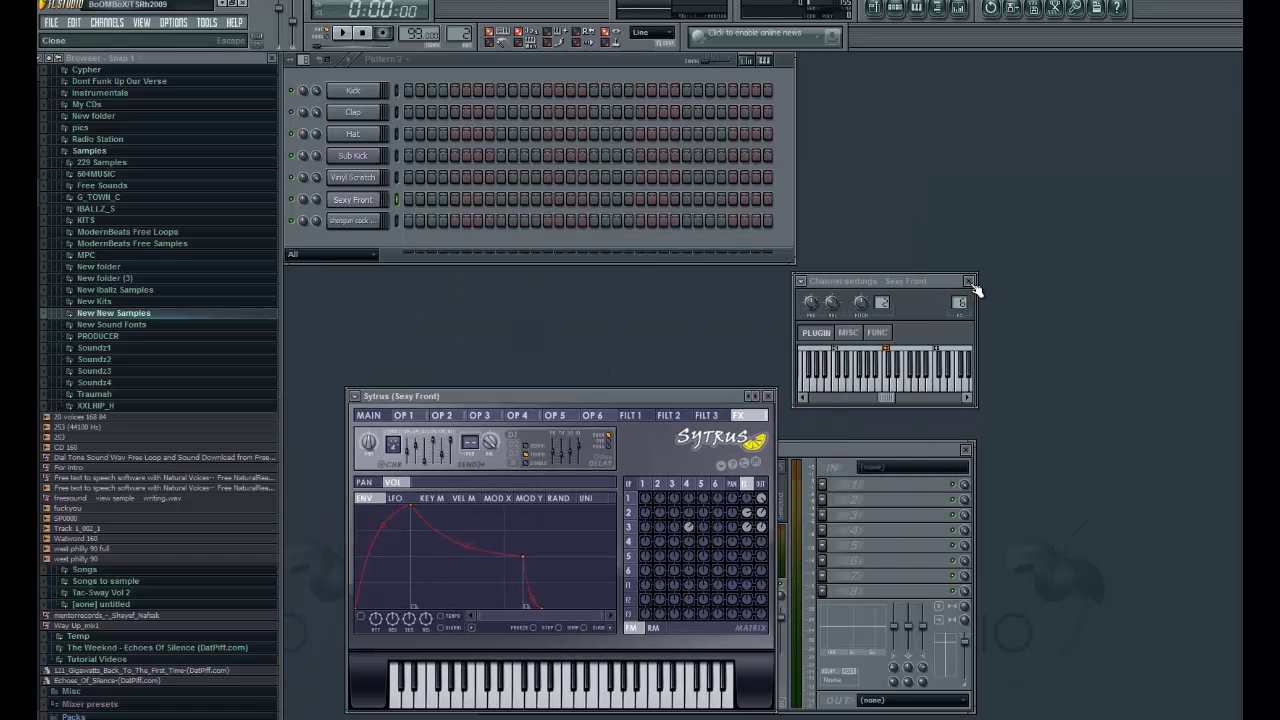
{"action": "left_click", "coordinate": [850, 333]}
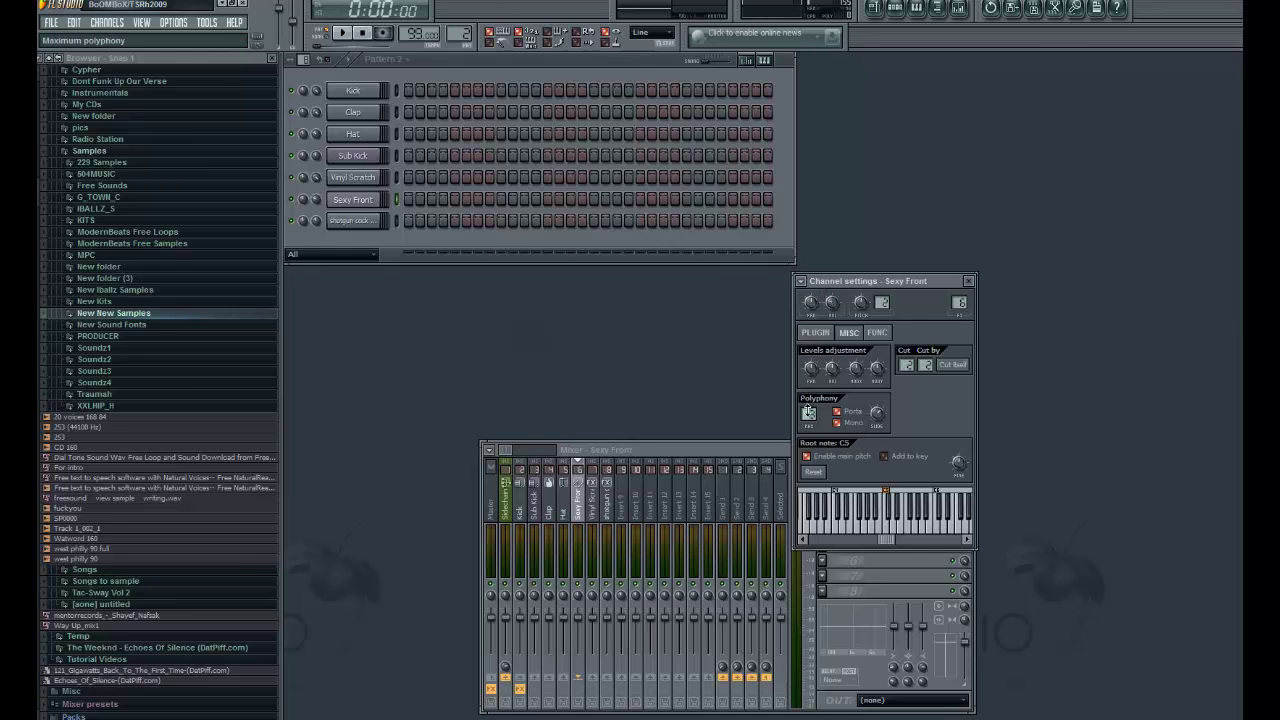
{"action": "left_click", "coordinate": [884, 527]}
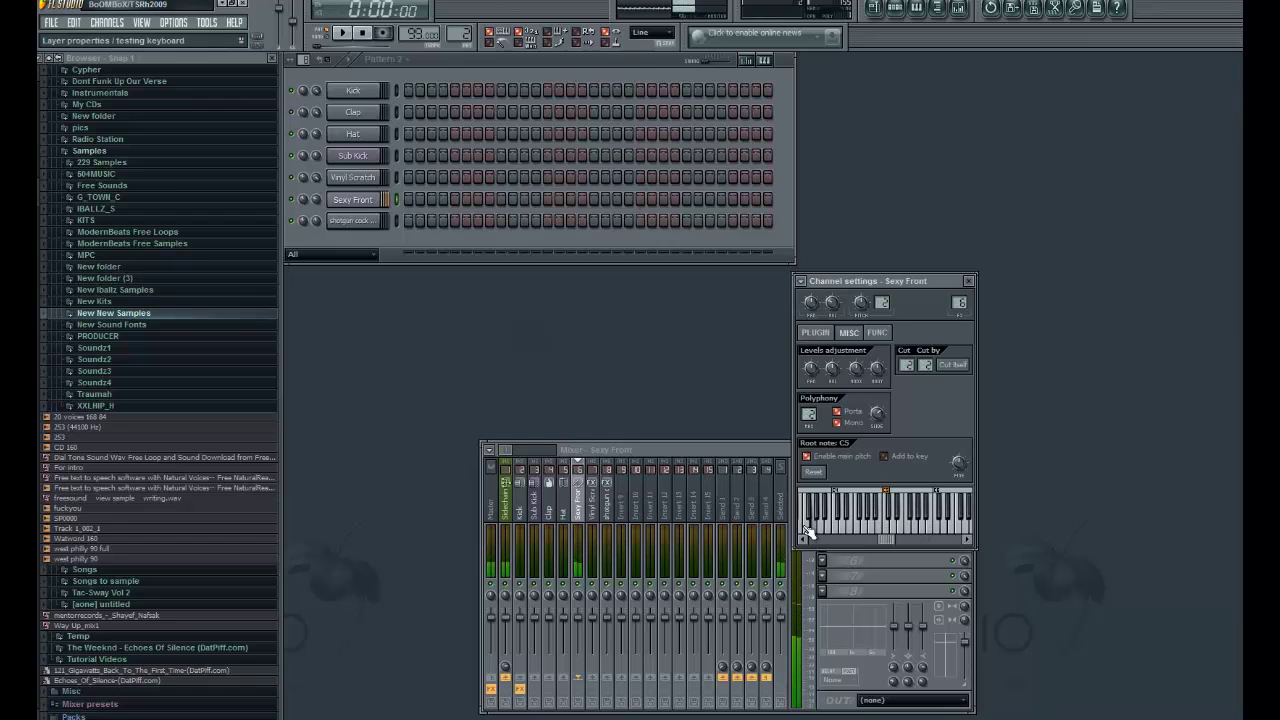
{"action": "left_click", "coordinate": [968, 281]}
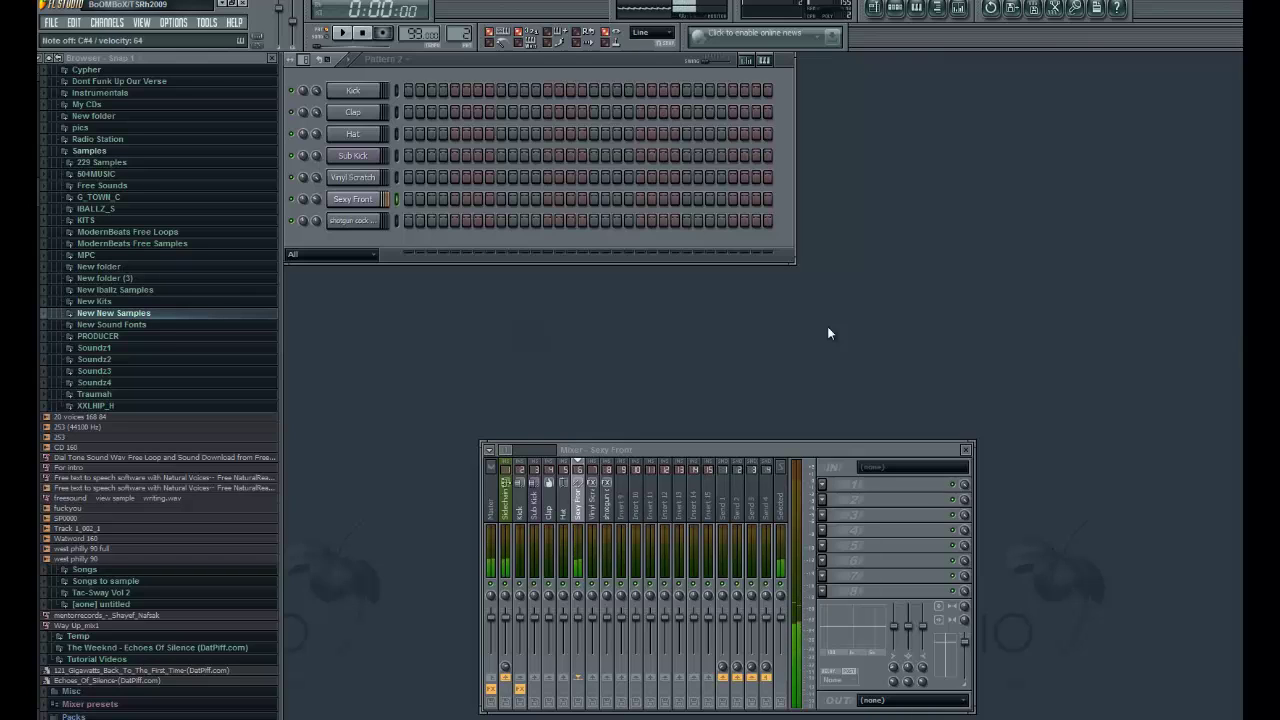
Place a C3 note about 12 steps long at the start of the Sexy Front piano roll and start playback
{"action": "right_click", "coordinate": [367, 200]}
{"action": "left_click", "coordinate": [408, 203]}
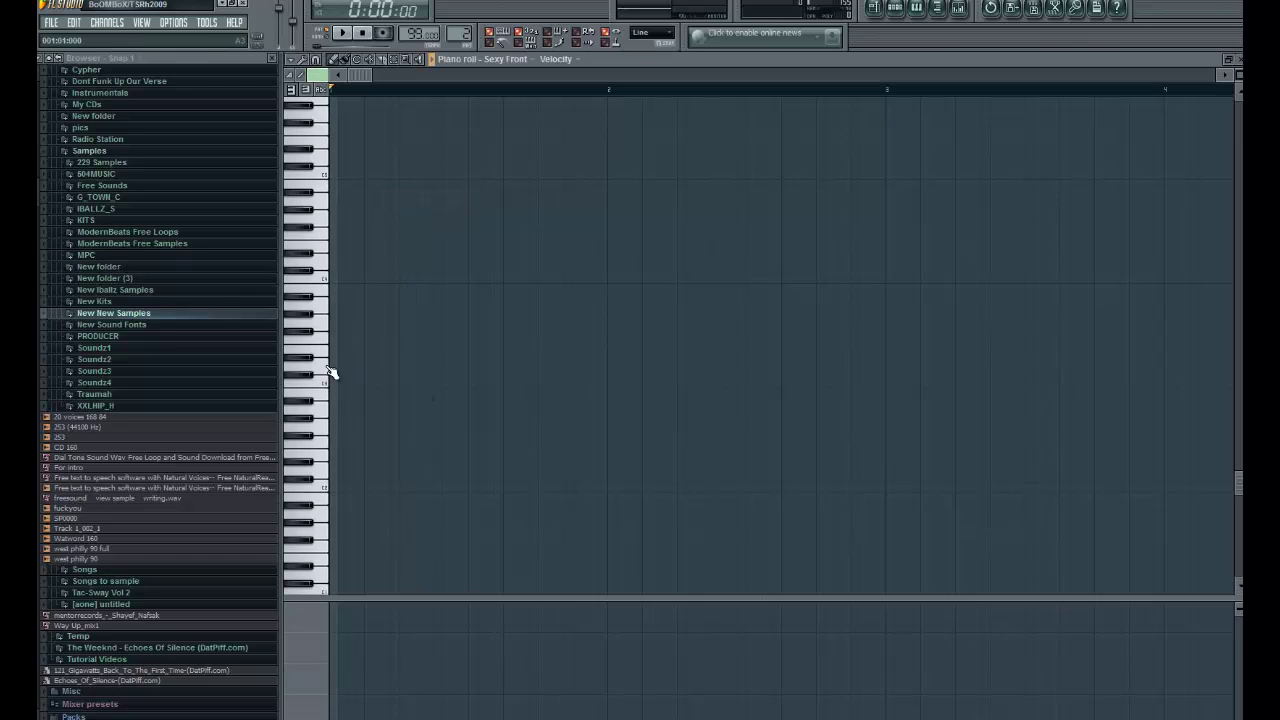
{"action": "left_click", "coordinate": [324, 385]}
{"action": "left_click", "coordinate": [332, 384]}
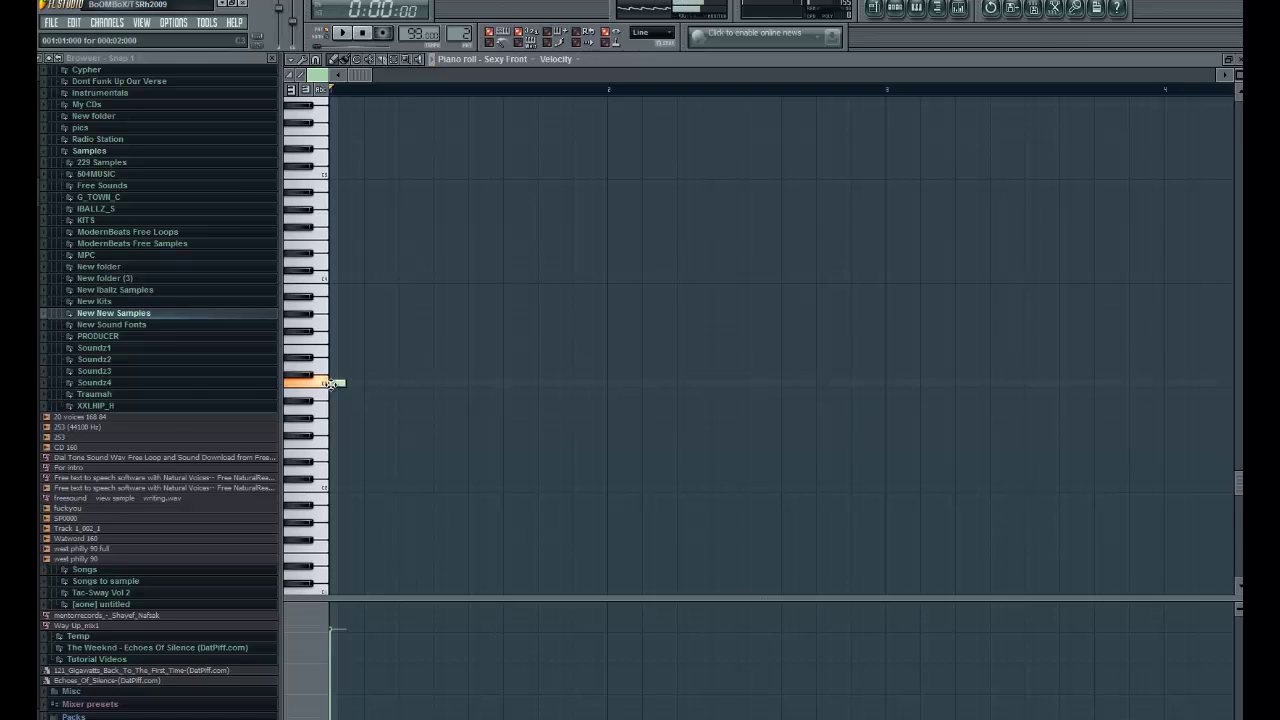
{"action": "key", "text": "space"}
{"action": "left_click", "coordinate": [455, 378]}
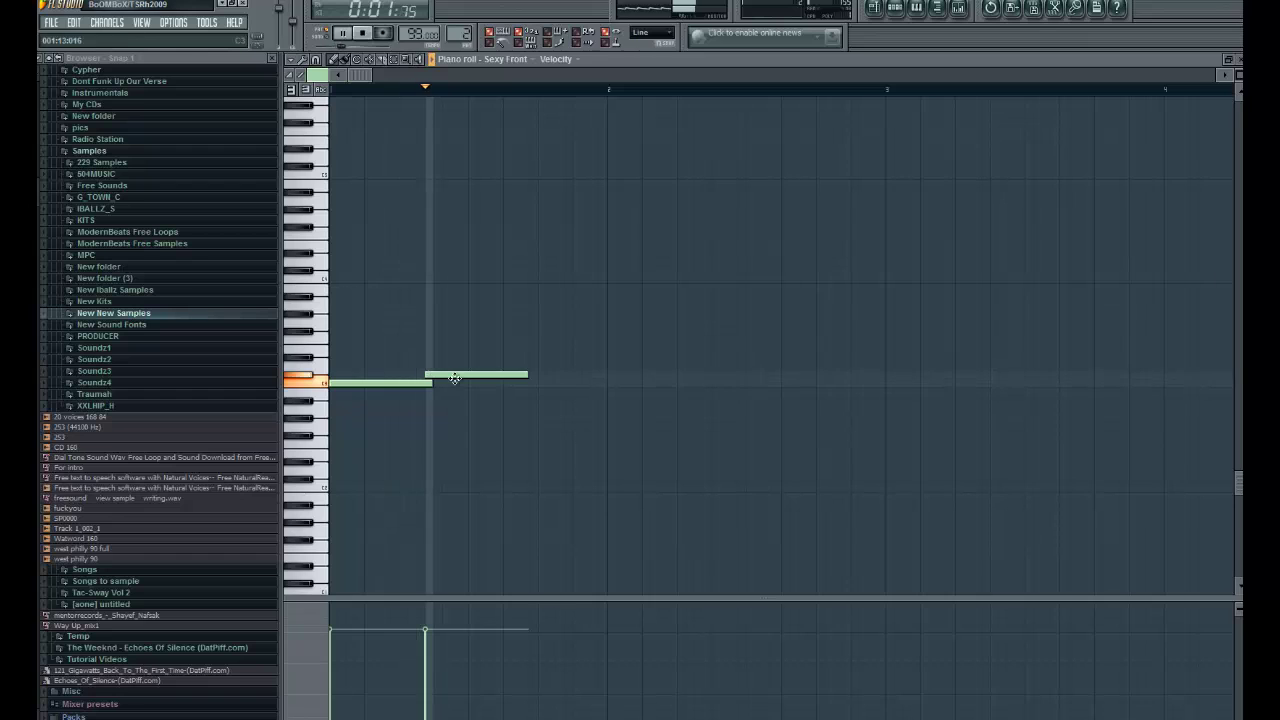
{"action": "left_click", "coordinate": [535, 383]}
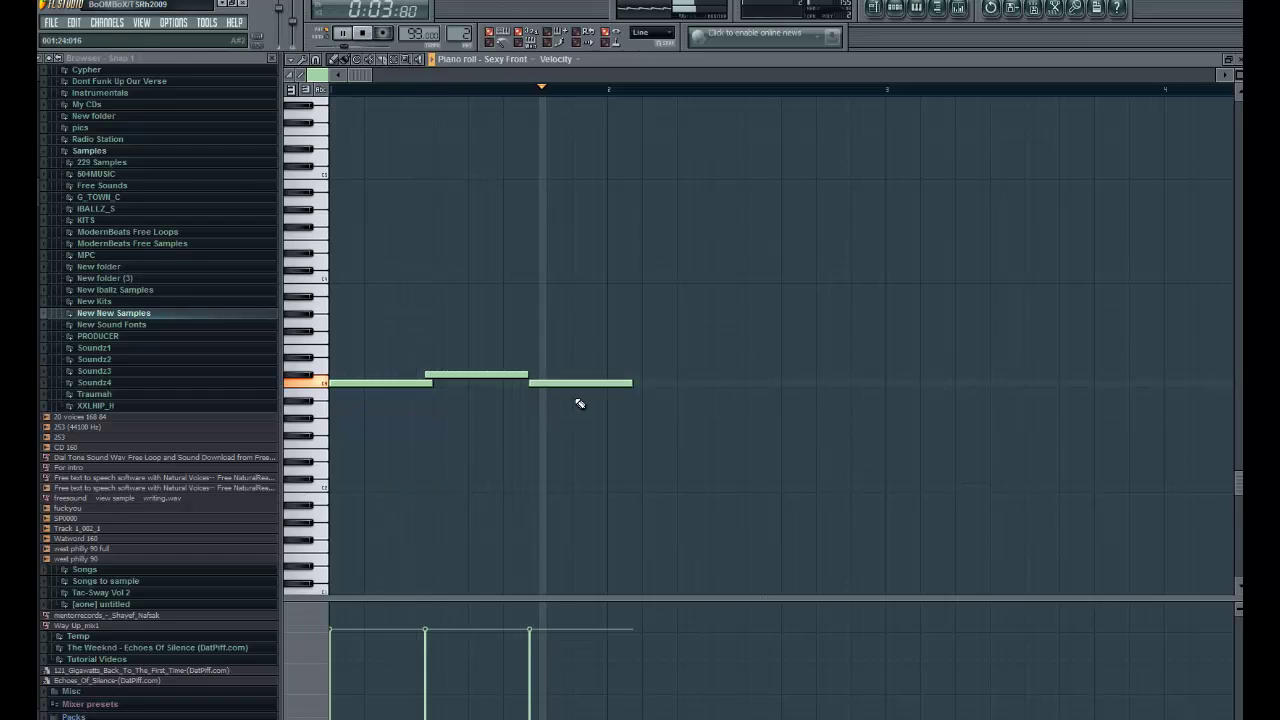
{"action": "left_click_drag", "start_coordinate": [590, 383], "coordinate": [565, 383]}
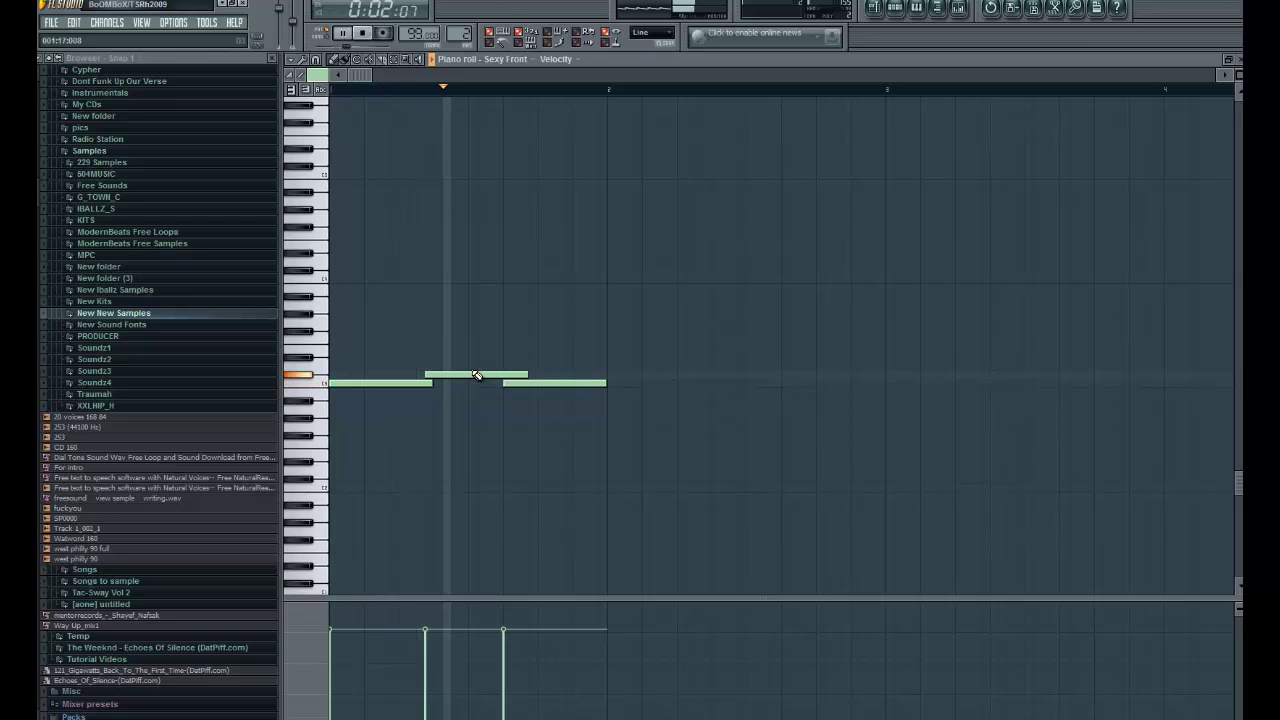
{"action": "right_click", "coordinate": [476, 375]}
{"action": "right_click", "coordinate": [563, 384]}
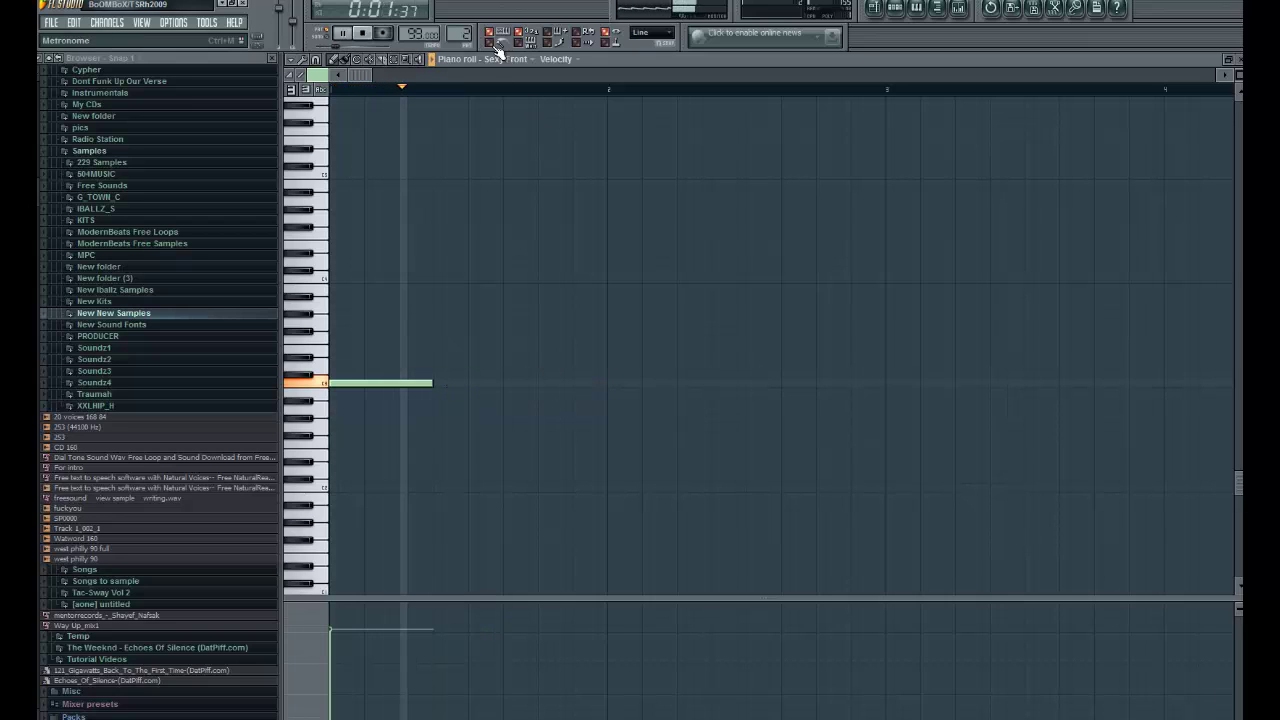
Lengthen the C3 note to about 17 steps and add a C#3 note of about 17 steps starting on step 17
{"action": "left_click", "coordinate": [480, 375]}
{"action": "left_click_drag", "start_coordinate": [425, 382], "coordinate": [476, 383]}
{"action": "left_click", "coordinate": [436, 383]}
{"action": "right_click", "coordinate": [438, 383]}
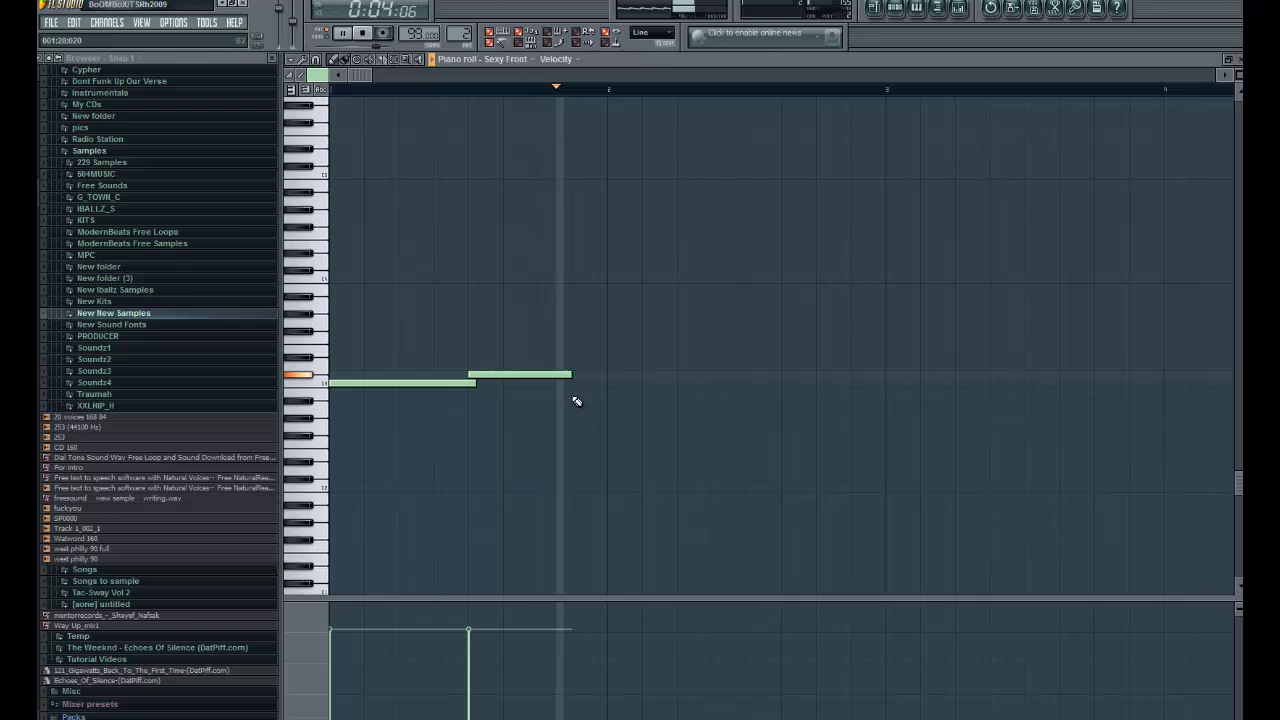
{"action": "left_click_drag", "start_coordinate": [571, 375], "coordinate": [615, 374]}
Add a 16-step A#2 note at the start of bar 2, close the piano roll and play the pattern
{"action": "left_click", "coordinate": [609, 400]}
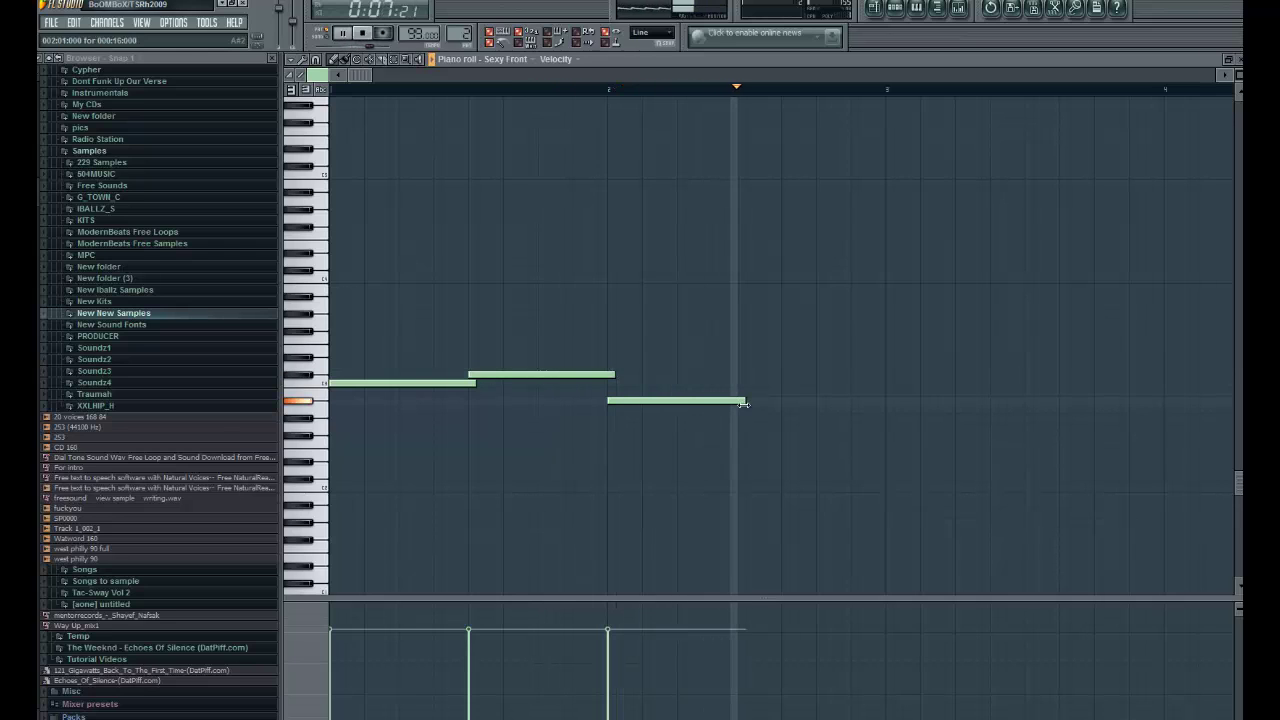
{"action": "left_click_drag", "start_coordinate": [744, 402], "coordinate": [886, 402]}
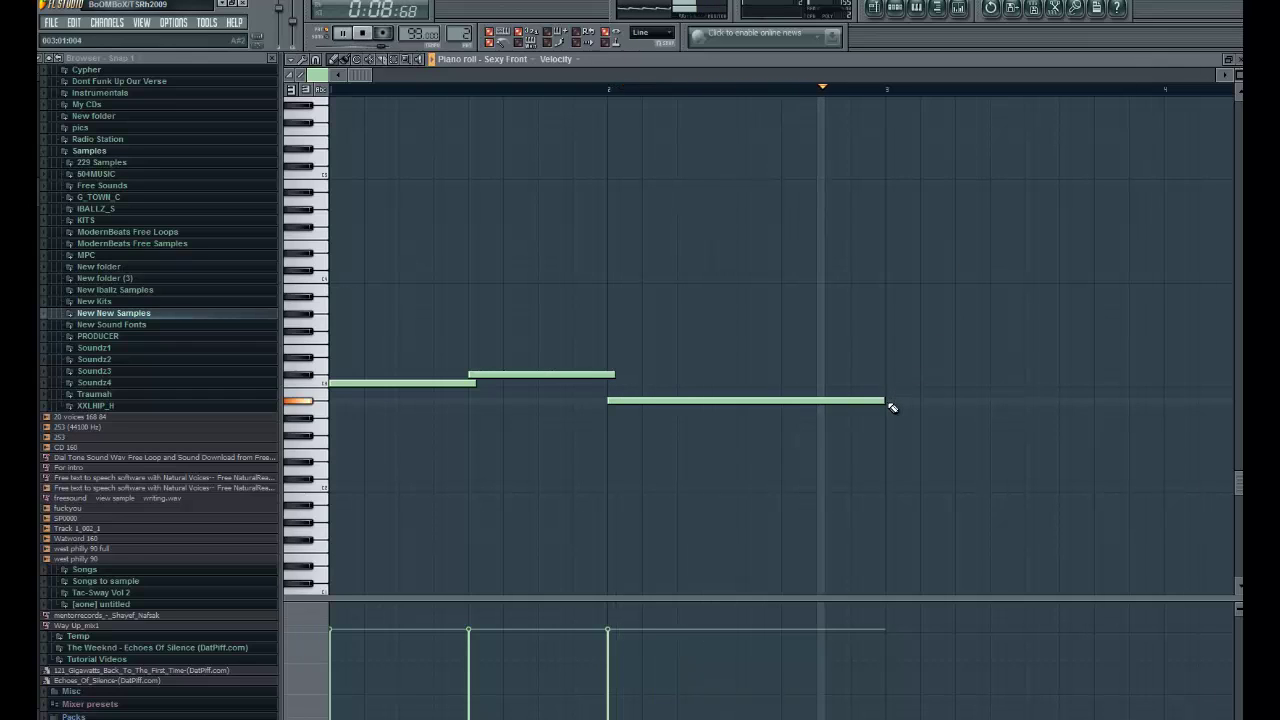
{"action": "key", "text": "space"}
{"action": "left_click_drag", "start_coordinate": [893, 408], "coordinate": [781, 408]}
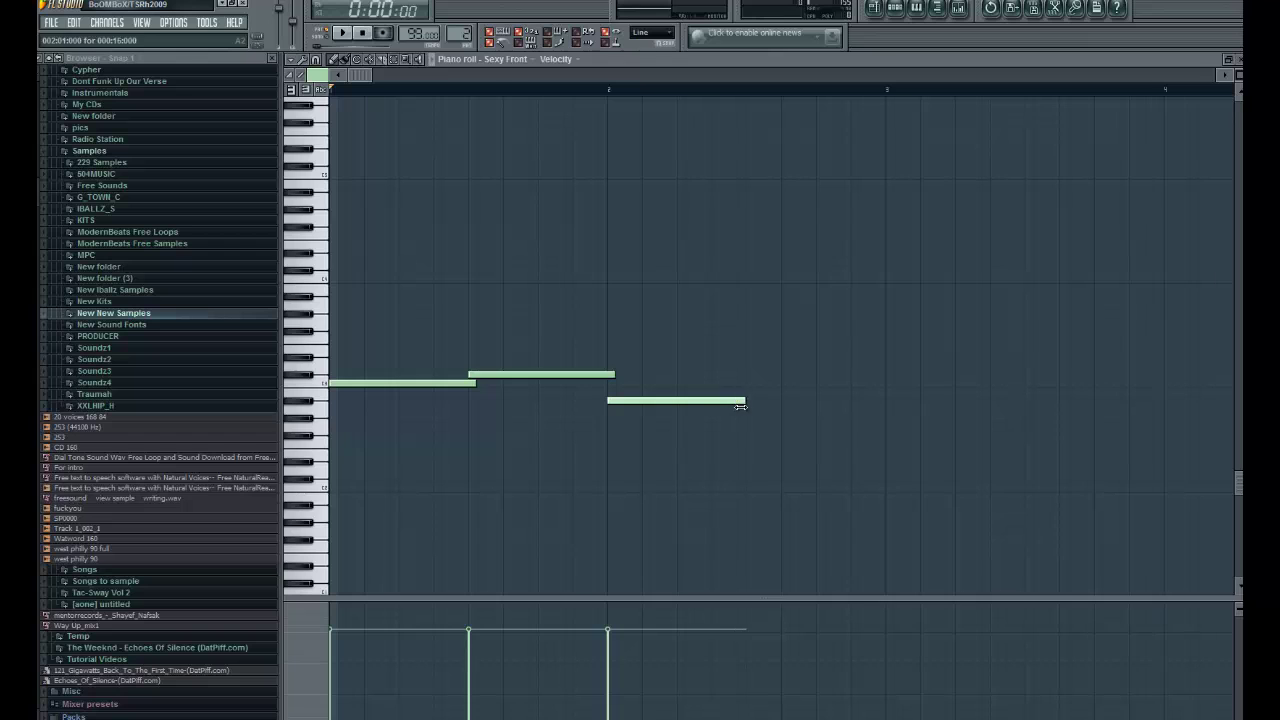
{"action": "key", "text": "Escape"}
{"action": "key", "text": "space"}
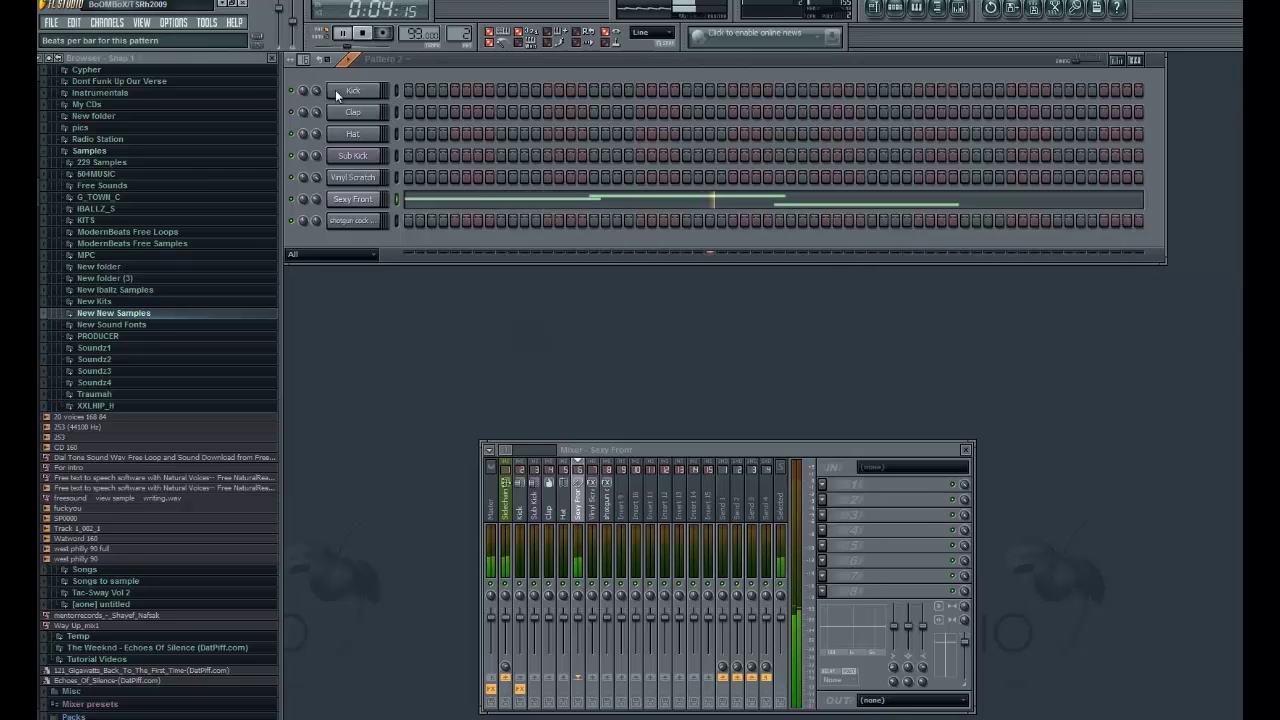
{"action": "key", "text": "F7"}
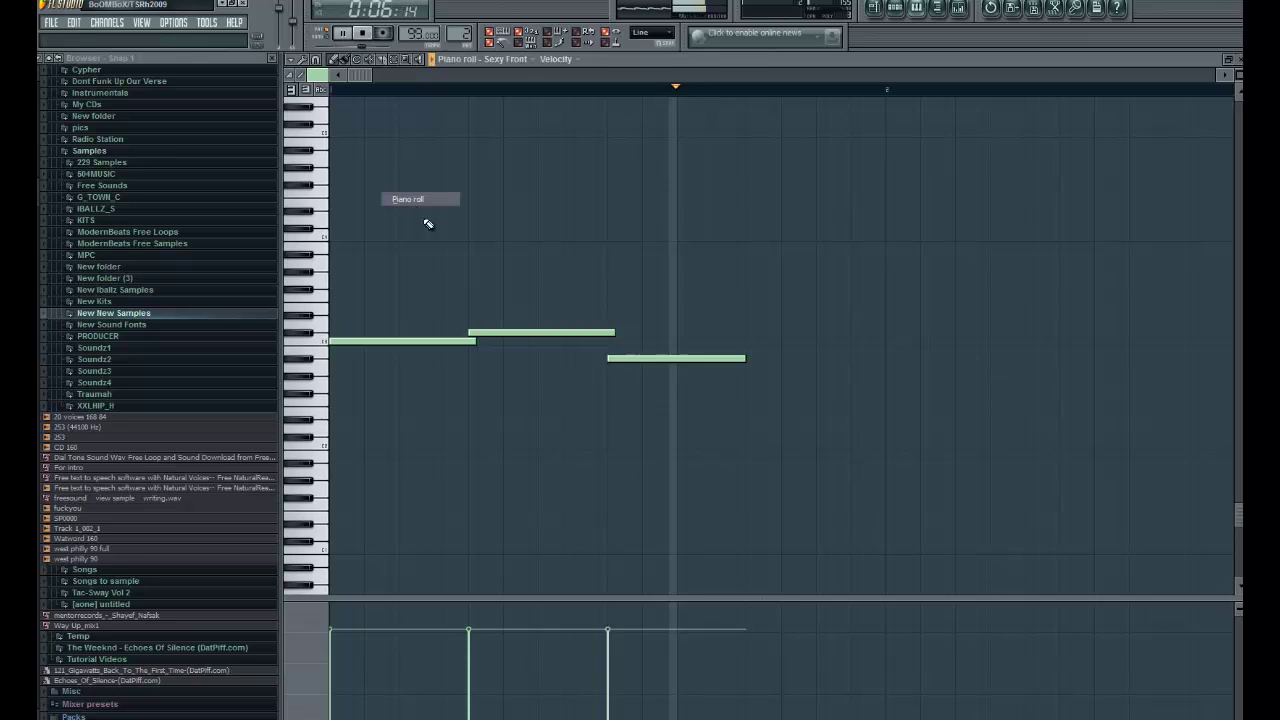
{"action": "key", "text": "space"}
{"action": "left_click_drag", "start_coordinate": [749, 360], "coordinate": [782, 360]}
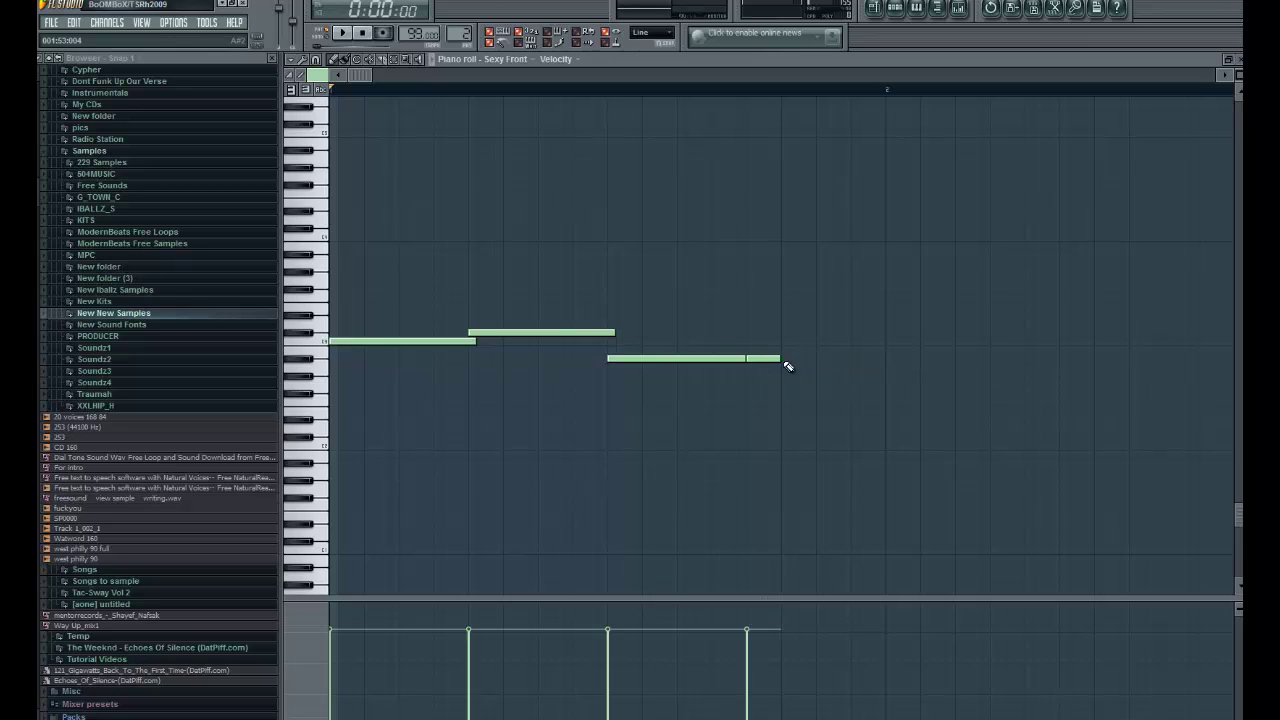
{"action": "right_click", "coordinate": [784, 362]}
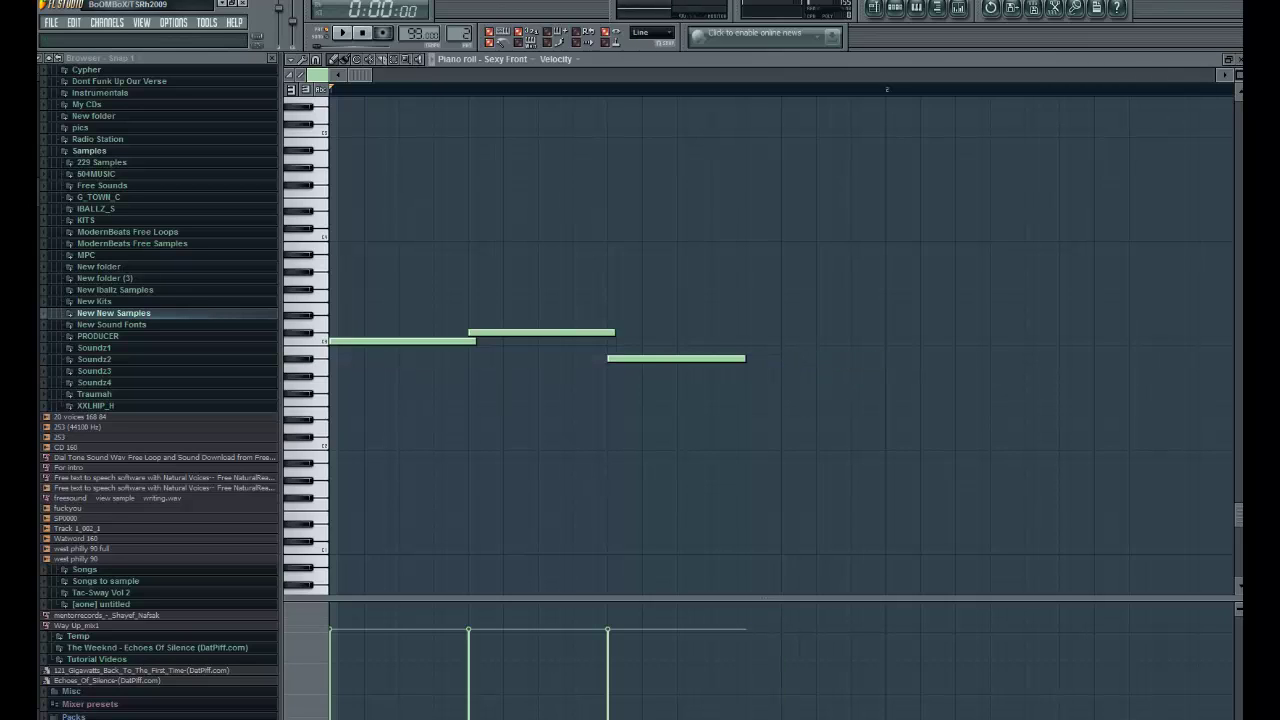
{"action": "key", "text": "F7"}
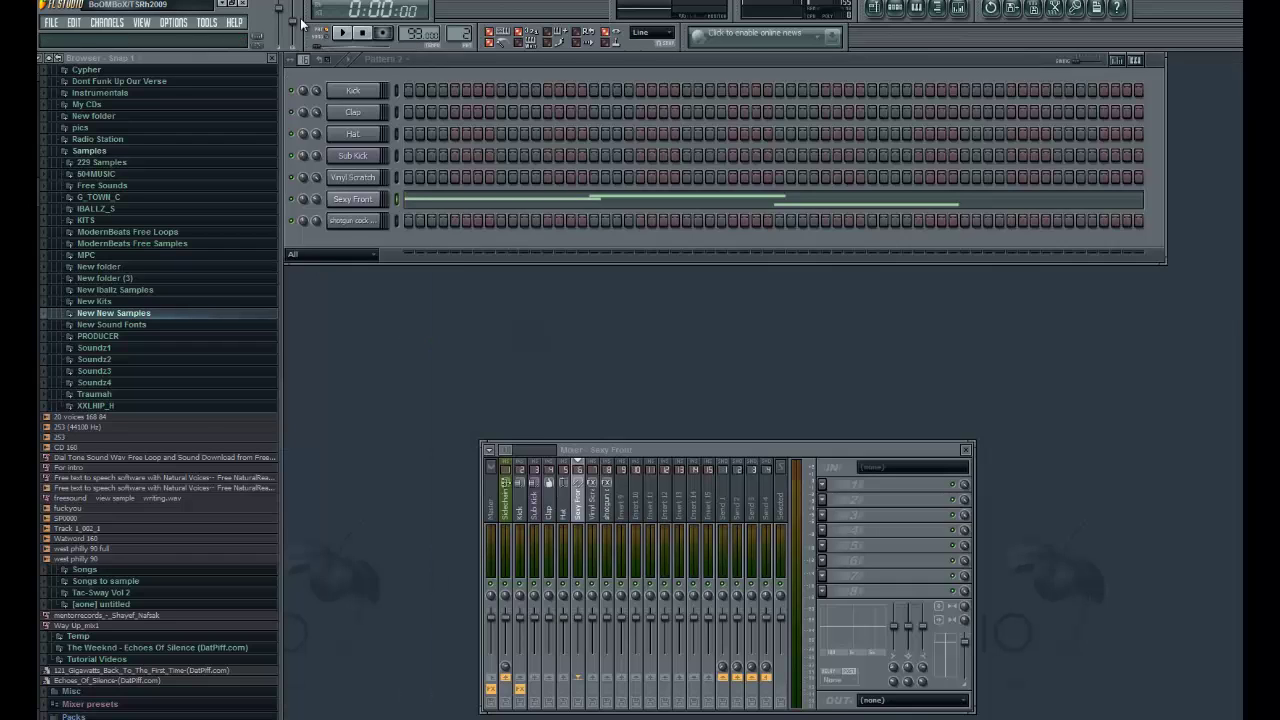
Place Pattern 1 clips at bars 1 and 5 and a Pattern 2 clip at bar 1 in the playlist, and play the song
{"action": "left_click", "coordinate": [873, 7]}
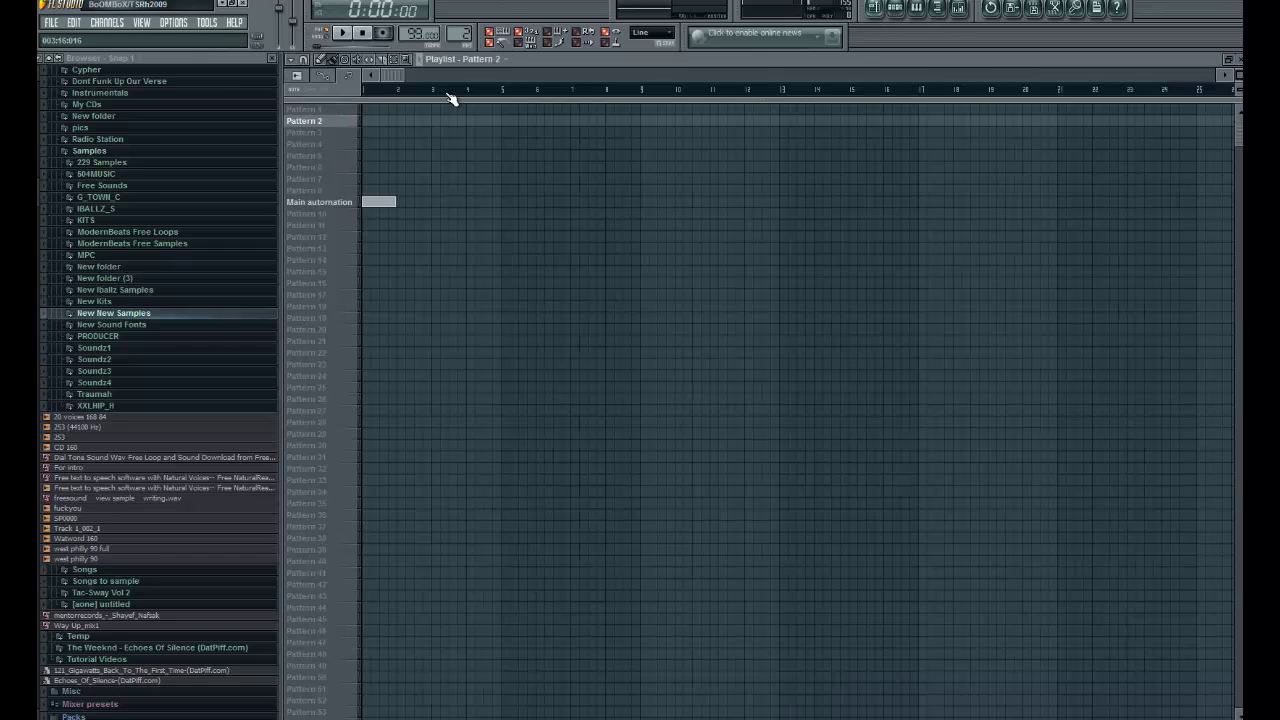
{"action": "left_click", "coordinate": [365, 112]}
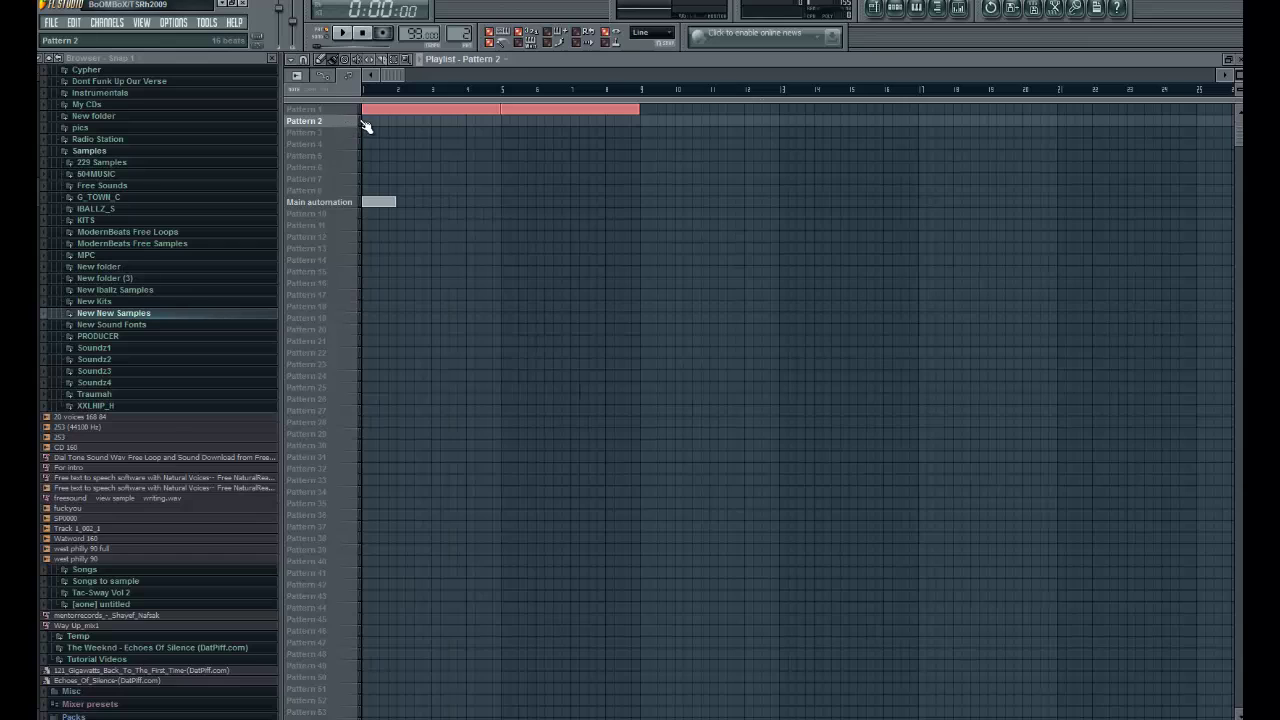
{"action": "left_click", "coordinate": [365, 121]}
{"action": "key", "text": "space"}
{"action": "key", "text": "space"}
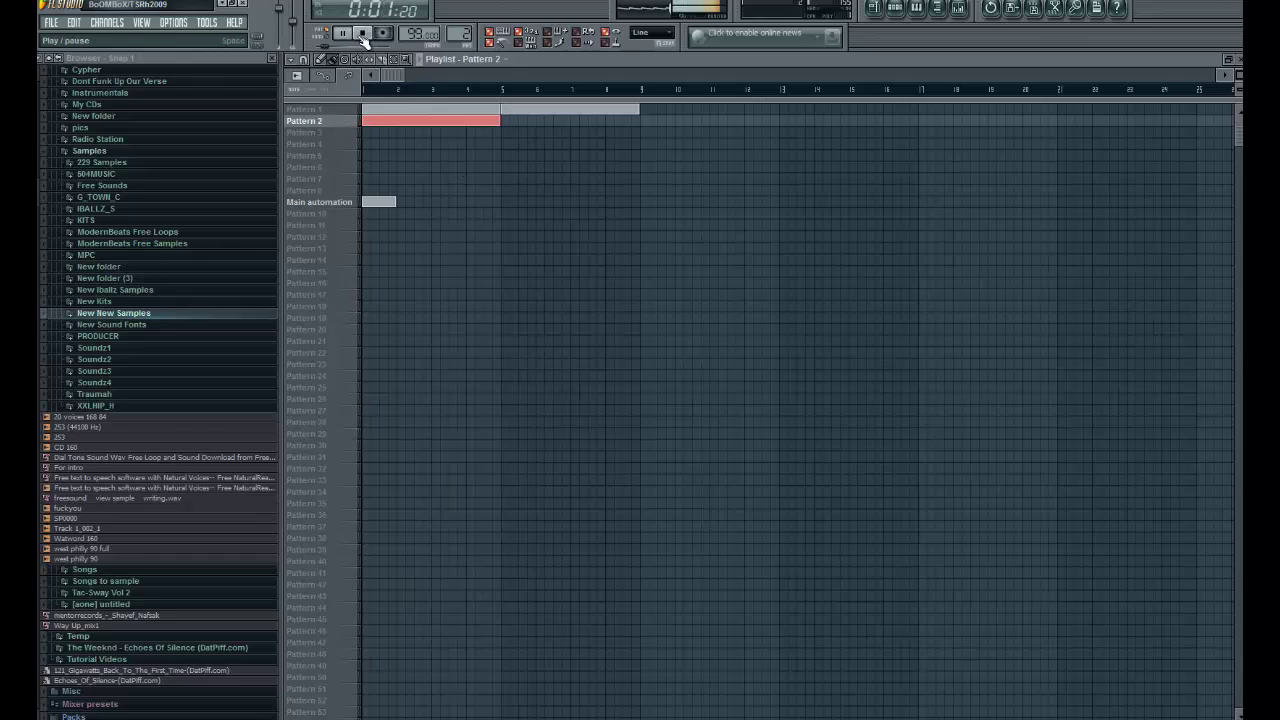
{"action": "key", "text": "space"}
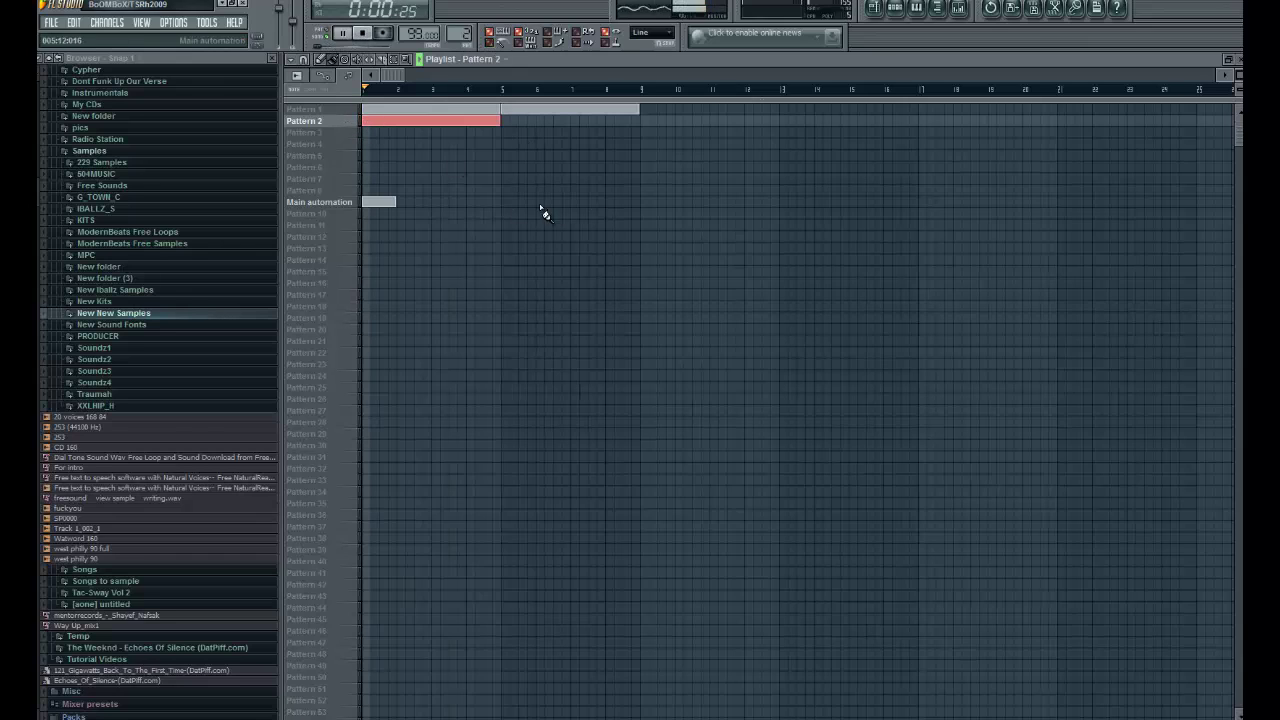
Add a second Pattern 2 clip at bar 5 of the playlist and return to the step sequencer
{"action": "left_click", "coordinate": [1238, 59]}
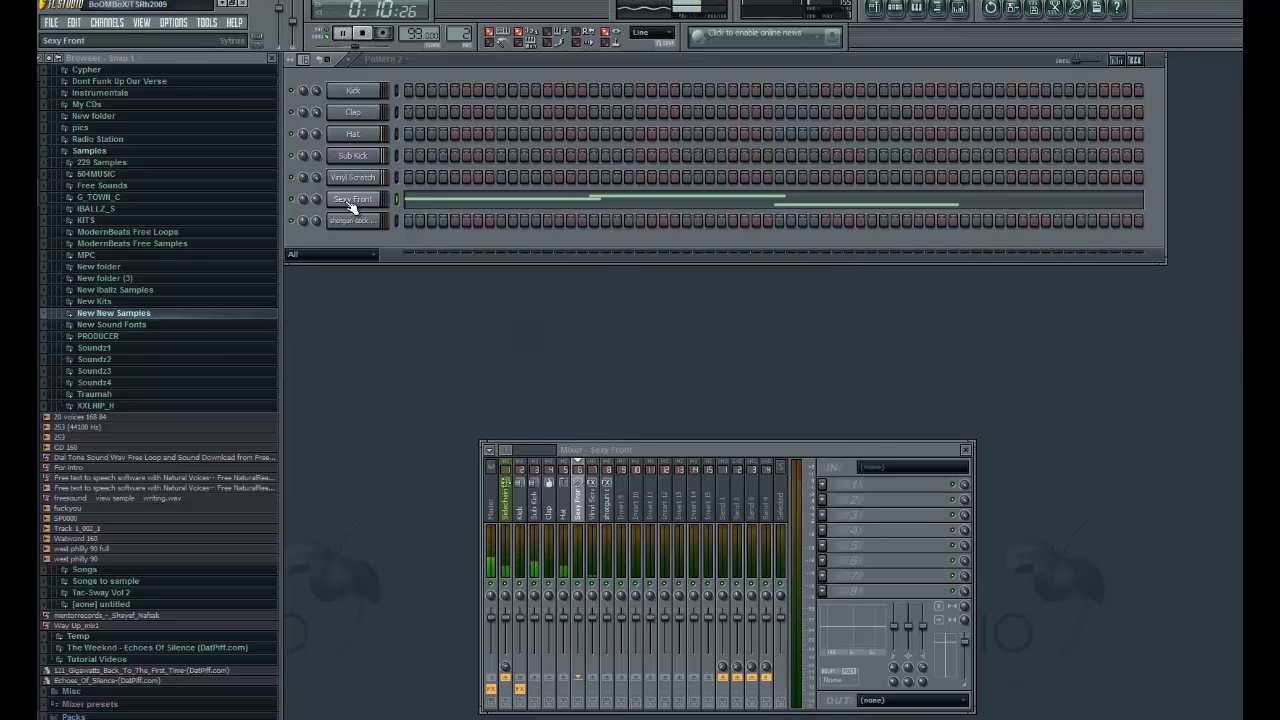
{"action": "left_click", "coordinate": [873, 7]}
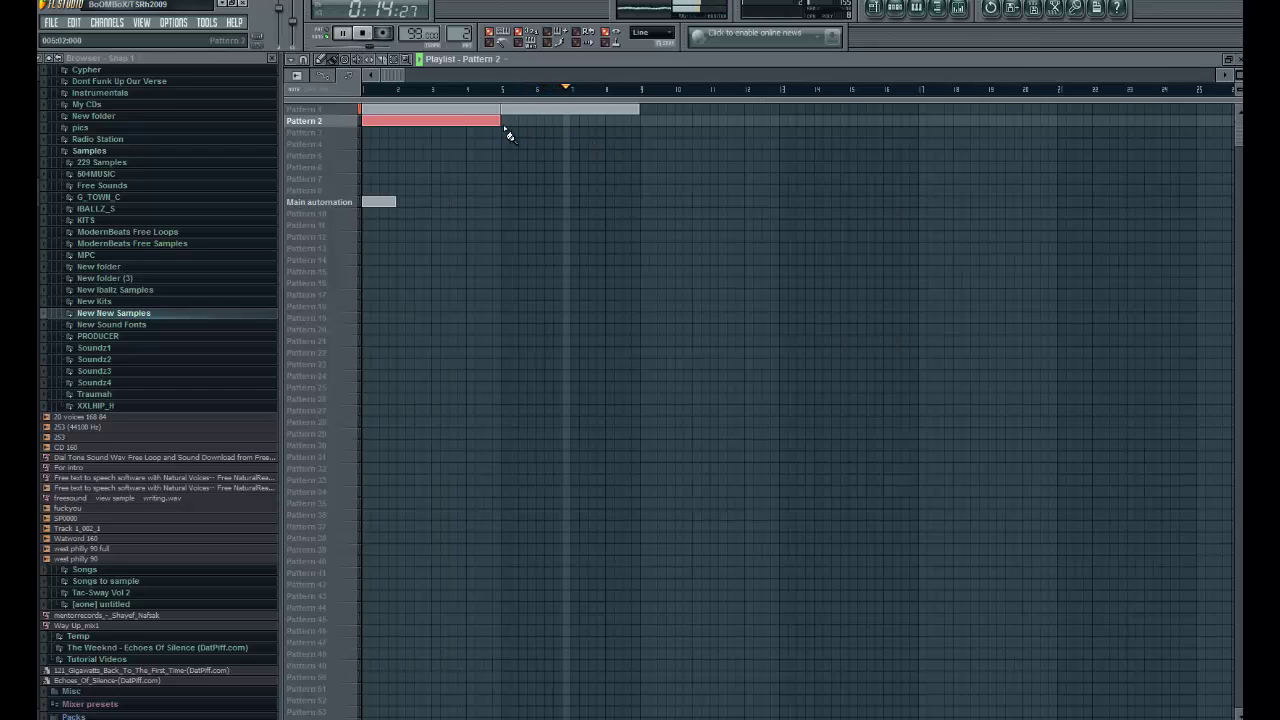
{"action": "left_click_drag", "start_coordinate": [503, 124], "coordinate": [641, 124]}
{"action": "key", "text": "F5"}
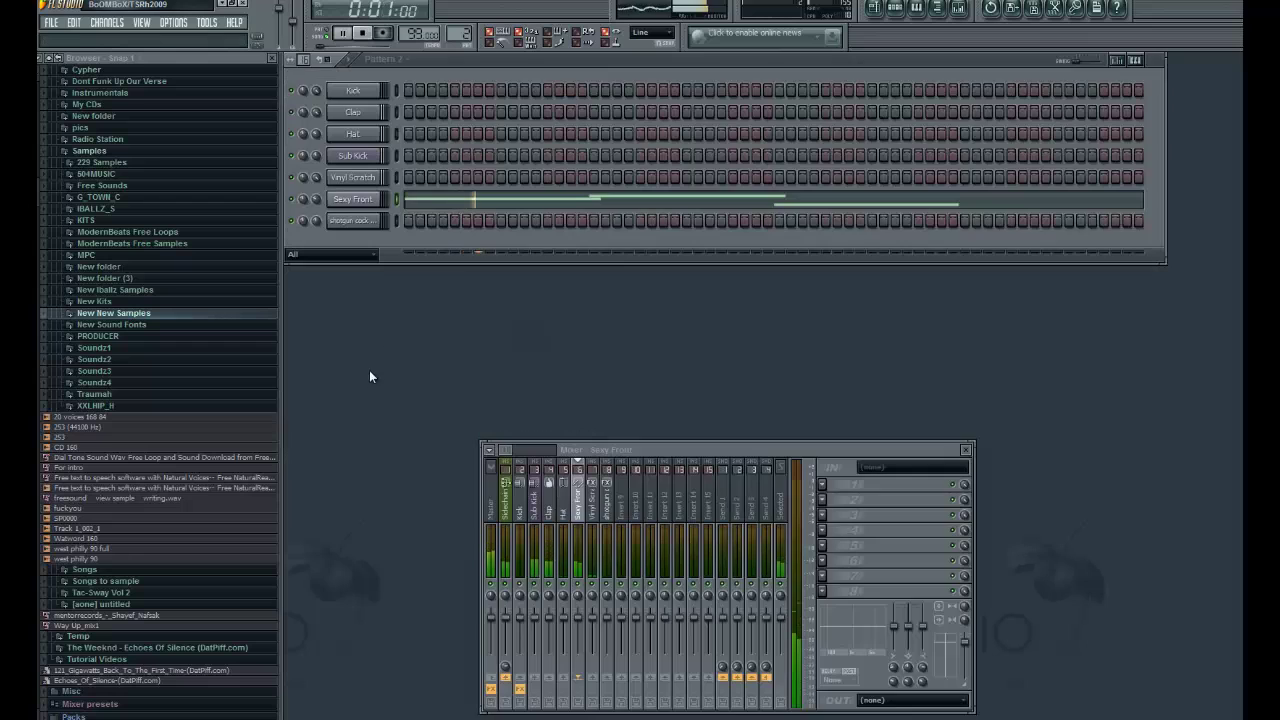
Clone the Sexy Front channel, close the clone's Sytrus window, show all channels and stop playback
{"action": "right_click", "coordinate": [374, 198]}
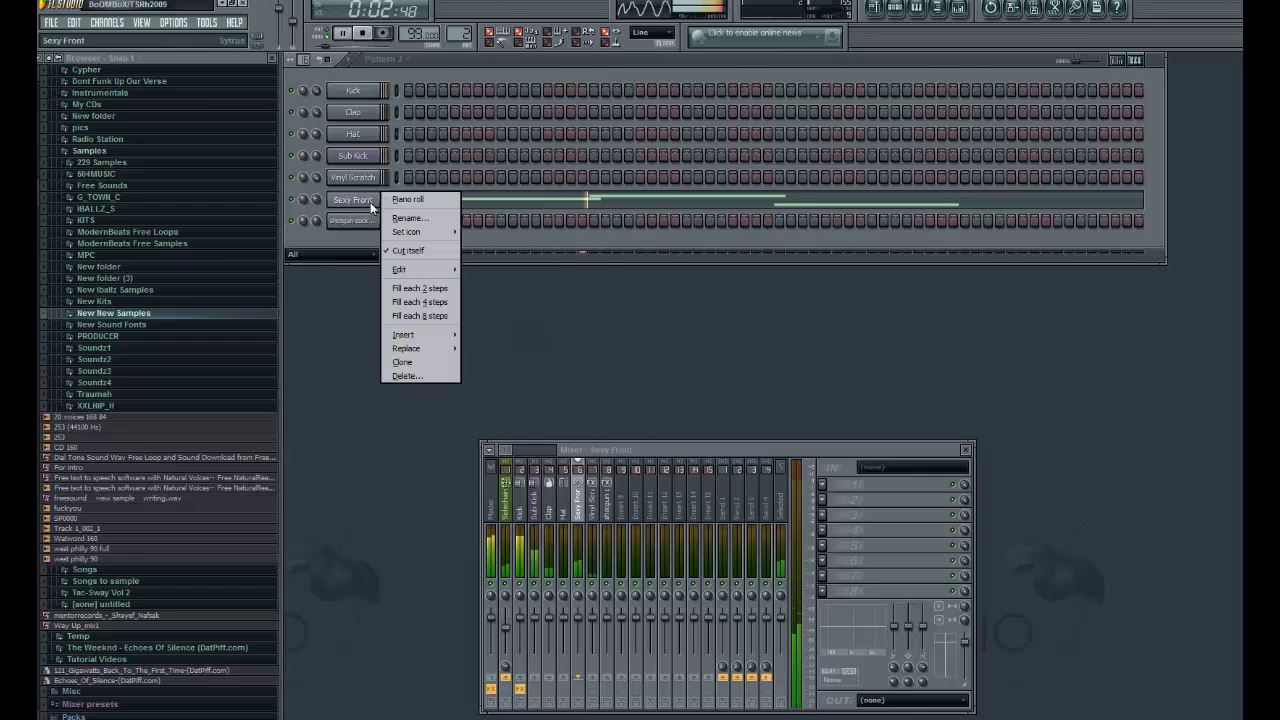
{"action": "left_click", "coordinate": [431, 355]}
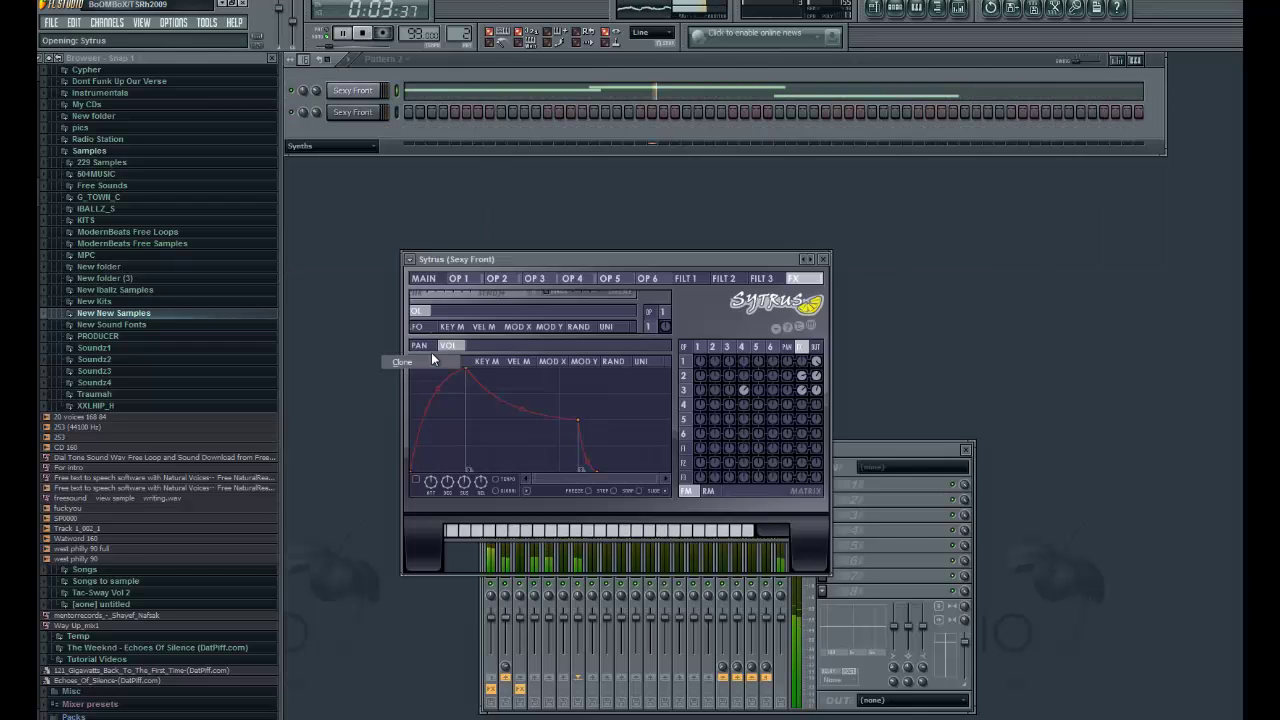
{"action": "left_click", "coordinate": [822, 259]}
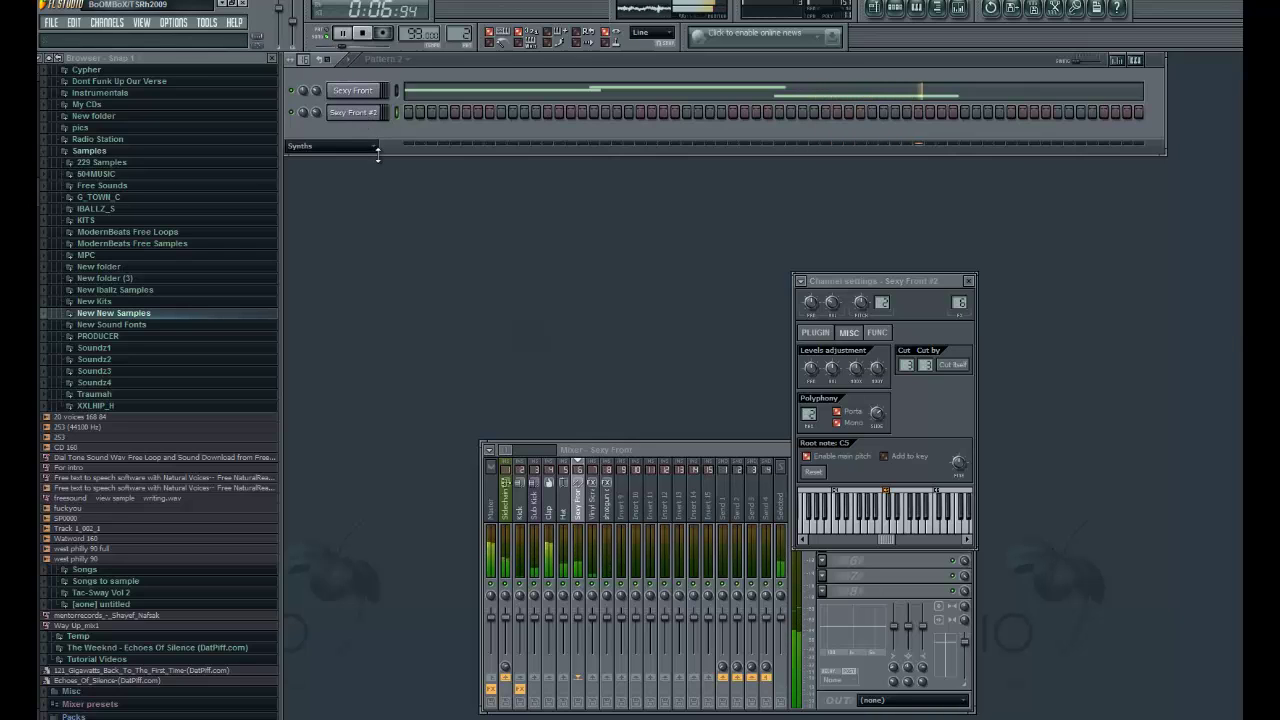
{"action": "left_click", "coordinate": [373, 146]}
{"action": "left_click", "coordinate": [349, 162]}
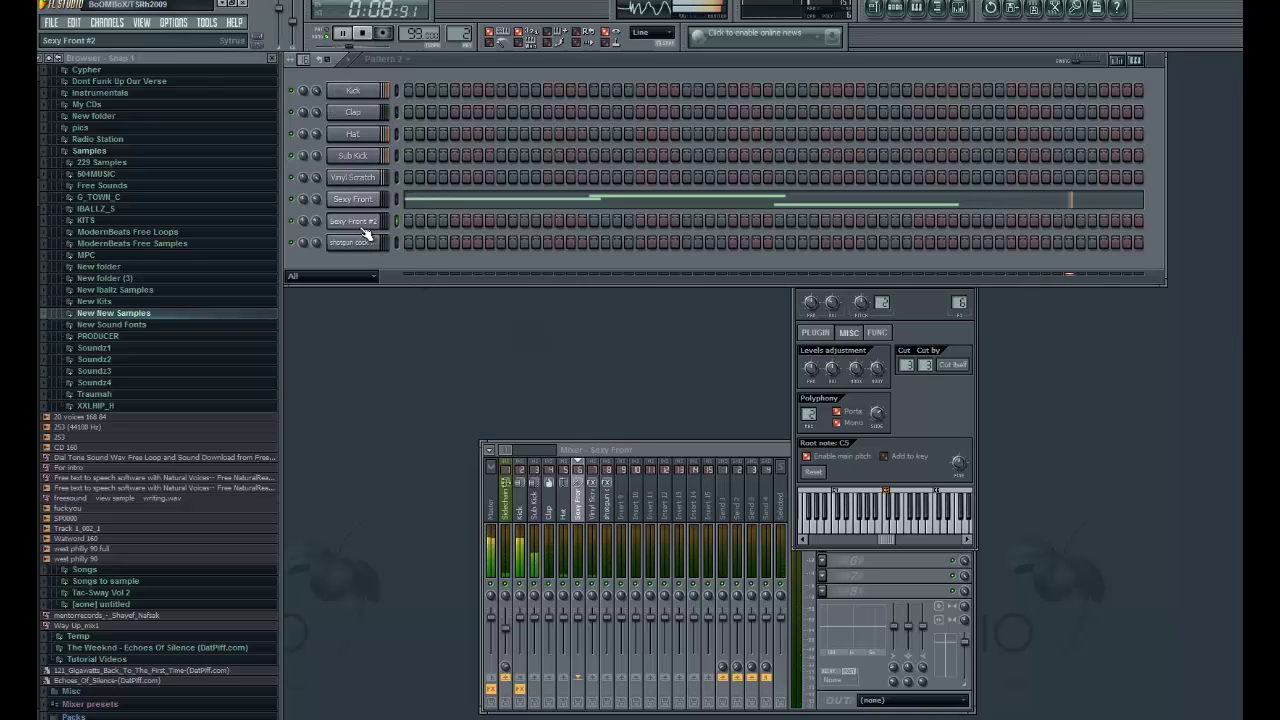
{"action": "key", "text": "space"}
Switch to Pattern 3, draw a 16-step C6 note at the start of the Sexy Front #2 piano roll and start playback
{"action": "left_click", "coordinate": [460, 28]}
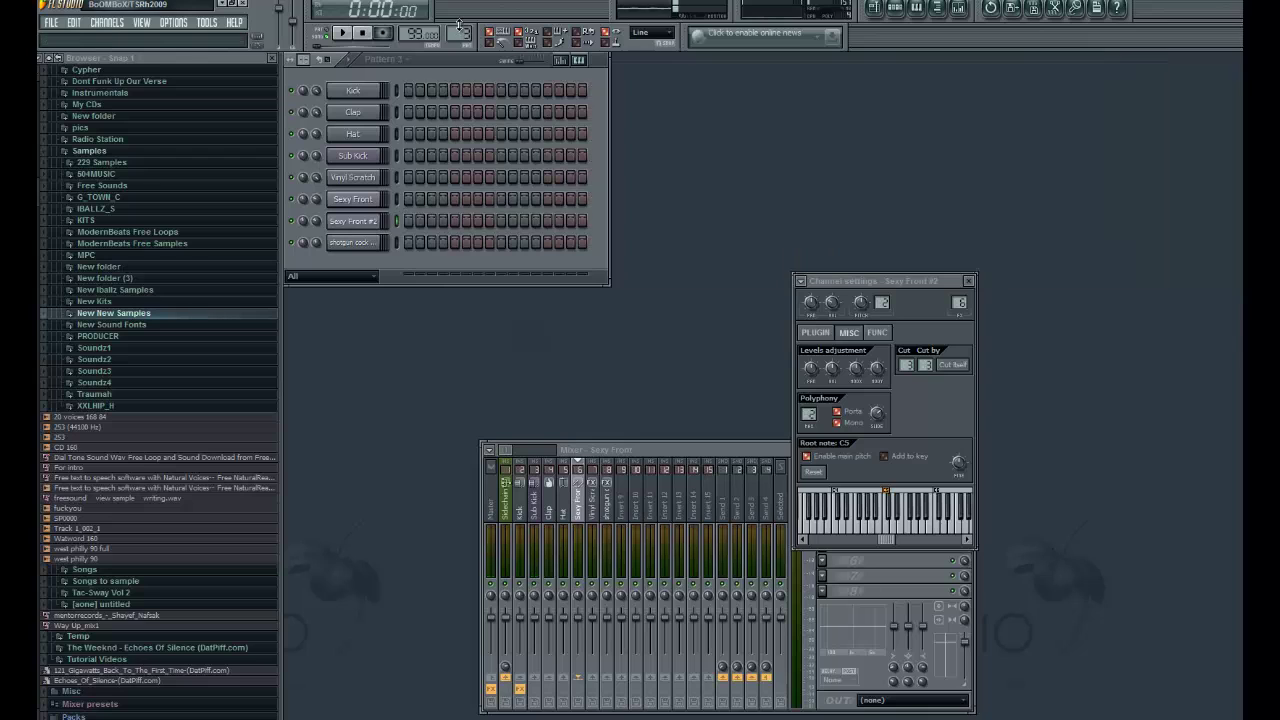
{"action": "right_click", "coordinate": [380, 225]}
{"action": "left_click", "coordinate": [407, 222]}
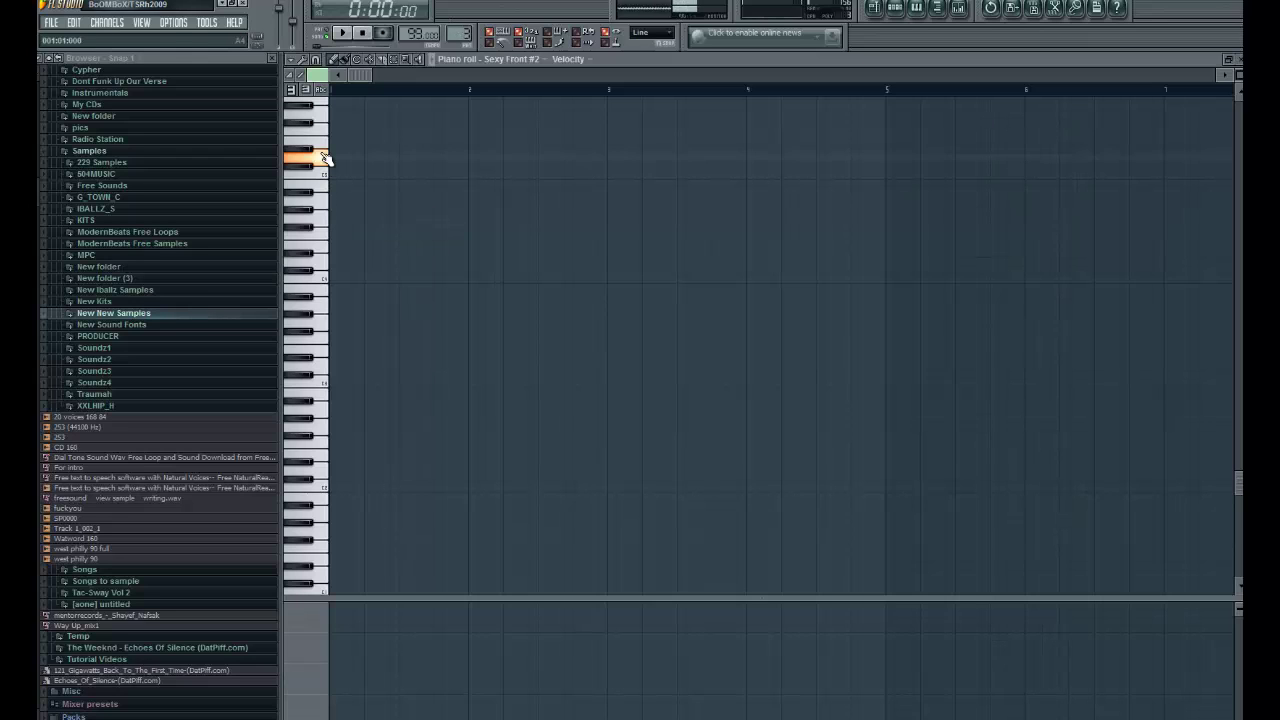
{"action": "scroll", "coordinate": [323, 157], "scroll_direction": "up", "scroll_amount": 3}
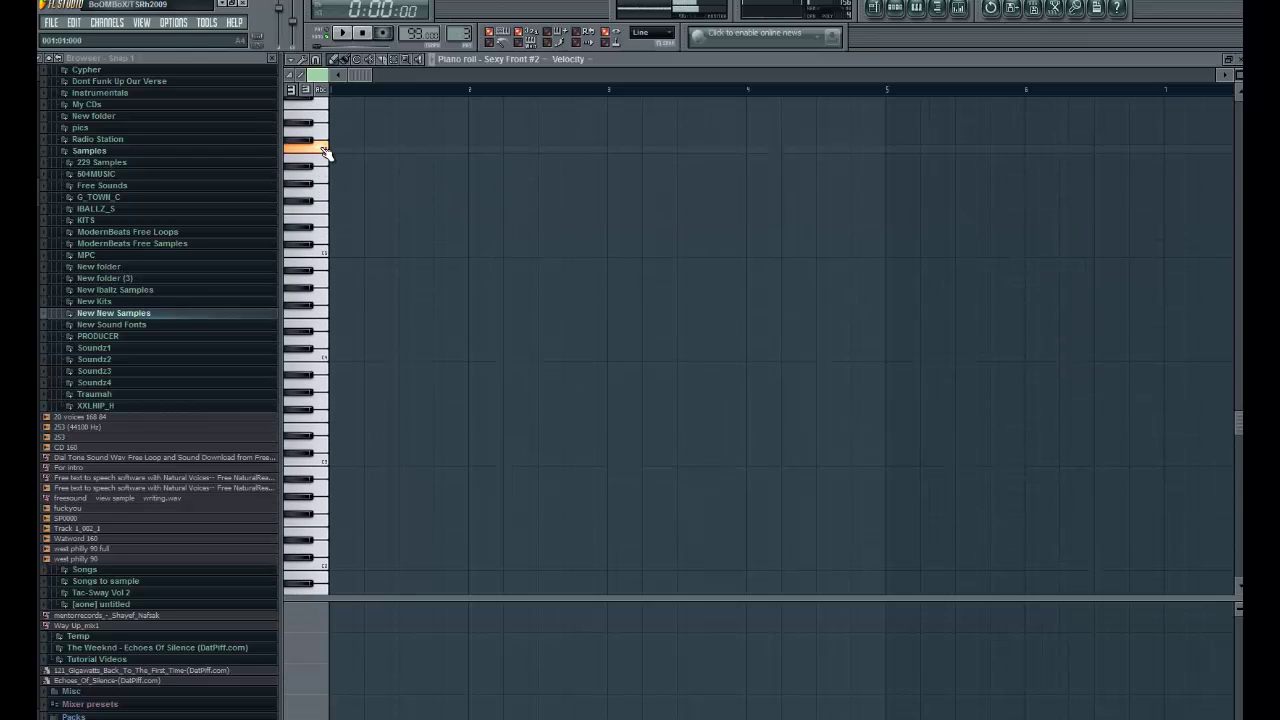
{"action": "left_click", "coordinate": [331, 148]}
{"action": "left_click_drag", "start_coordinate": [360, 149], "coordinate": [466, 149]}
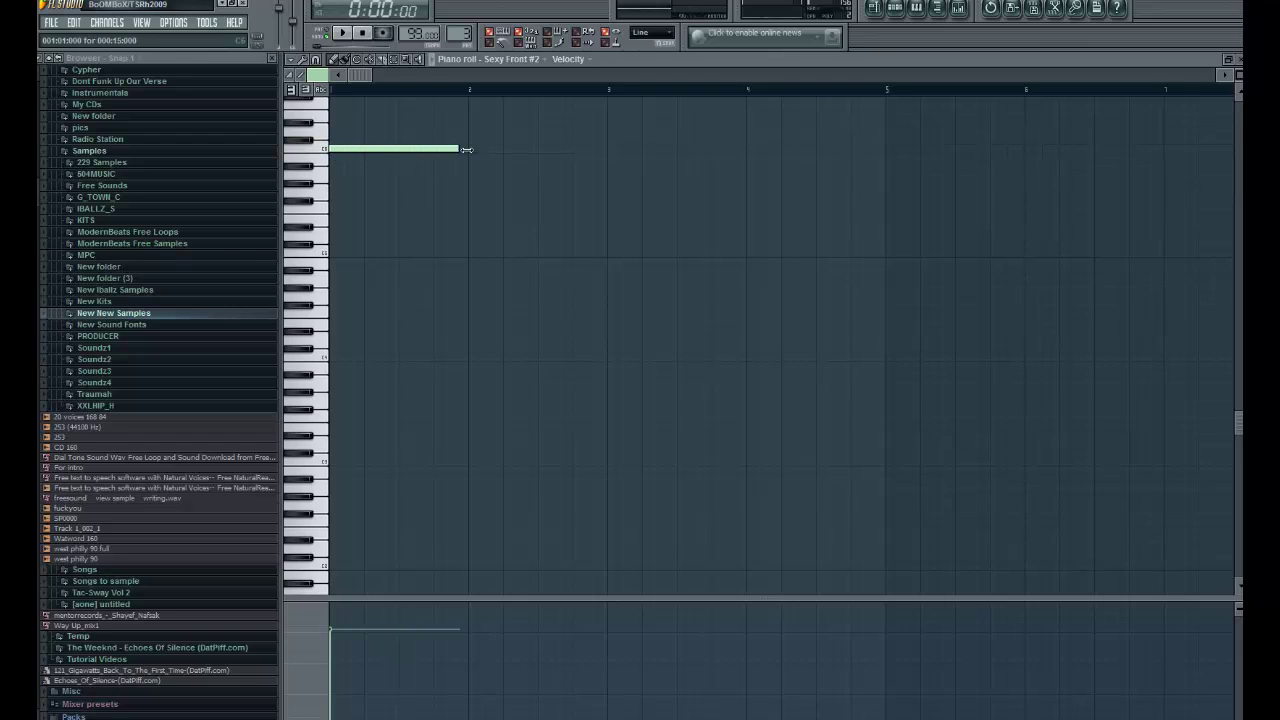
{"action": "key", "text": "space"}
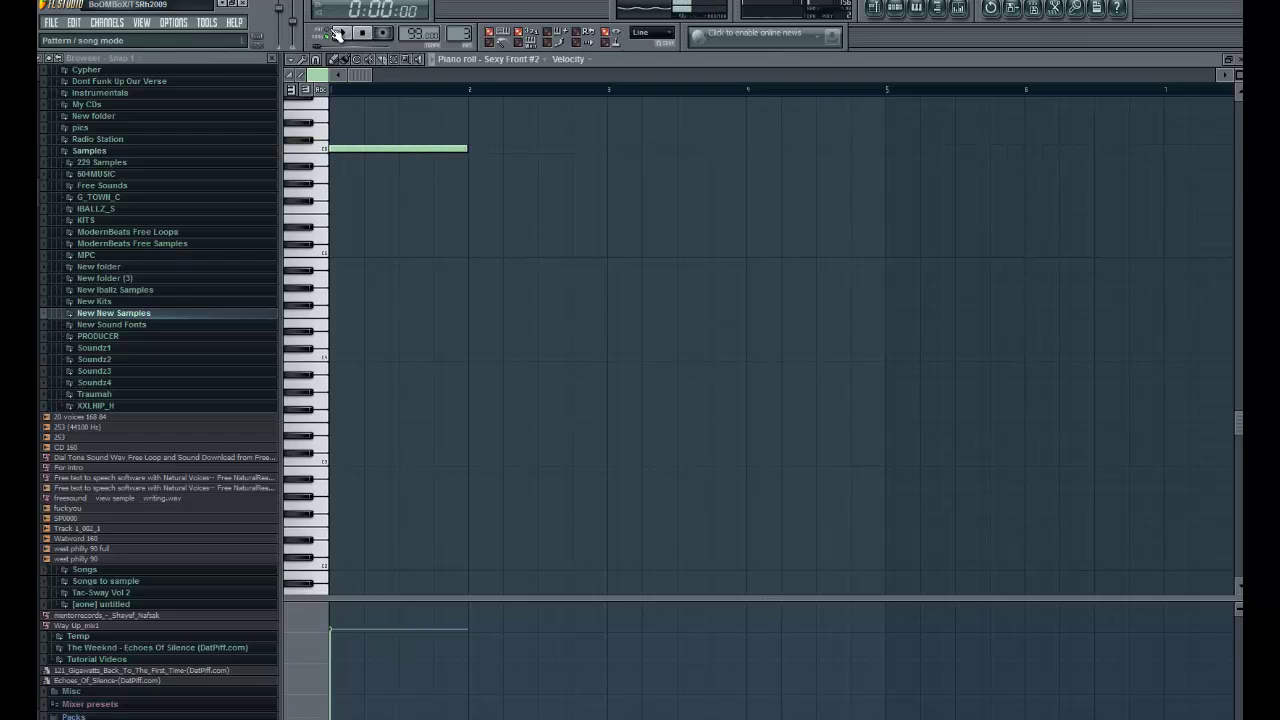
Add a 16-step C#6 note at bar 2 and two consecutive 8-step B5 notes filling bar 3 of Sexy Front #2
{"action": "scroll", "coordinate": [440, 170], "scroll_direction": "up", "scroll_amount": 5}
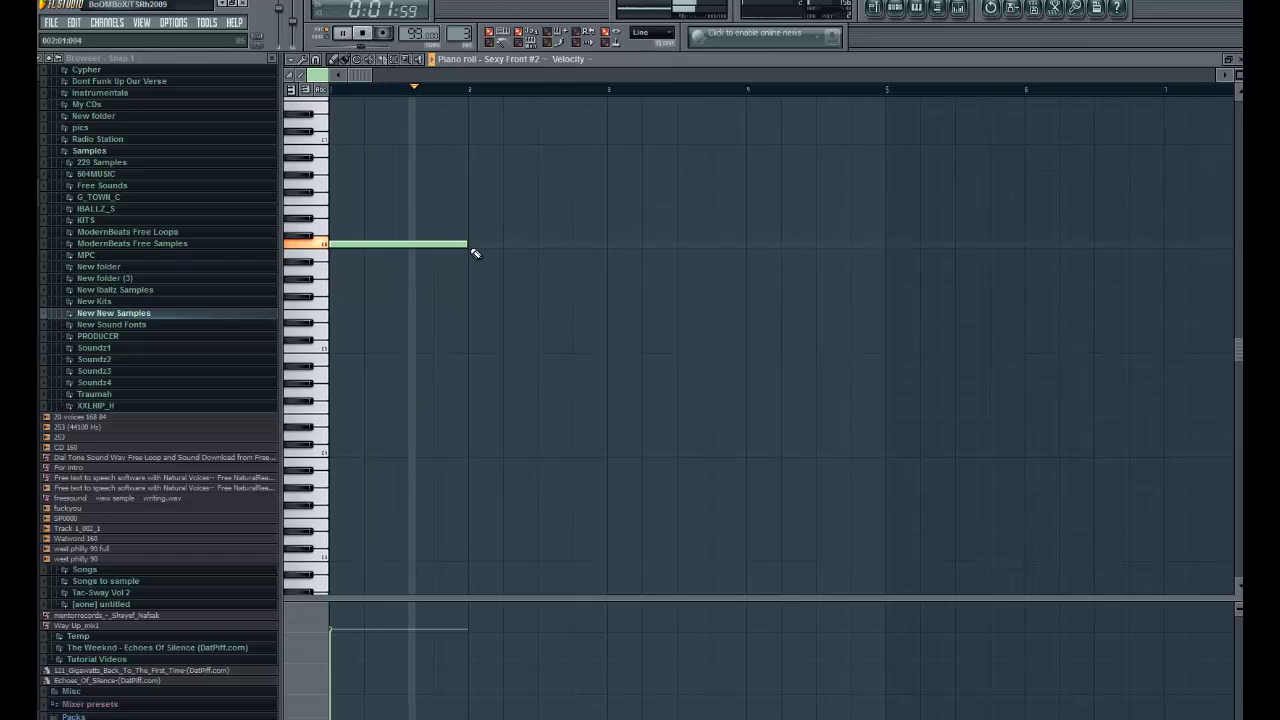
{"action": "left_click", "coordinate": [490, 236]}
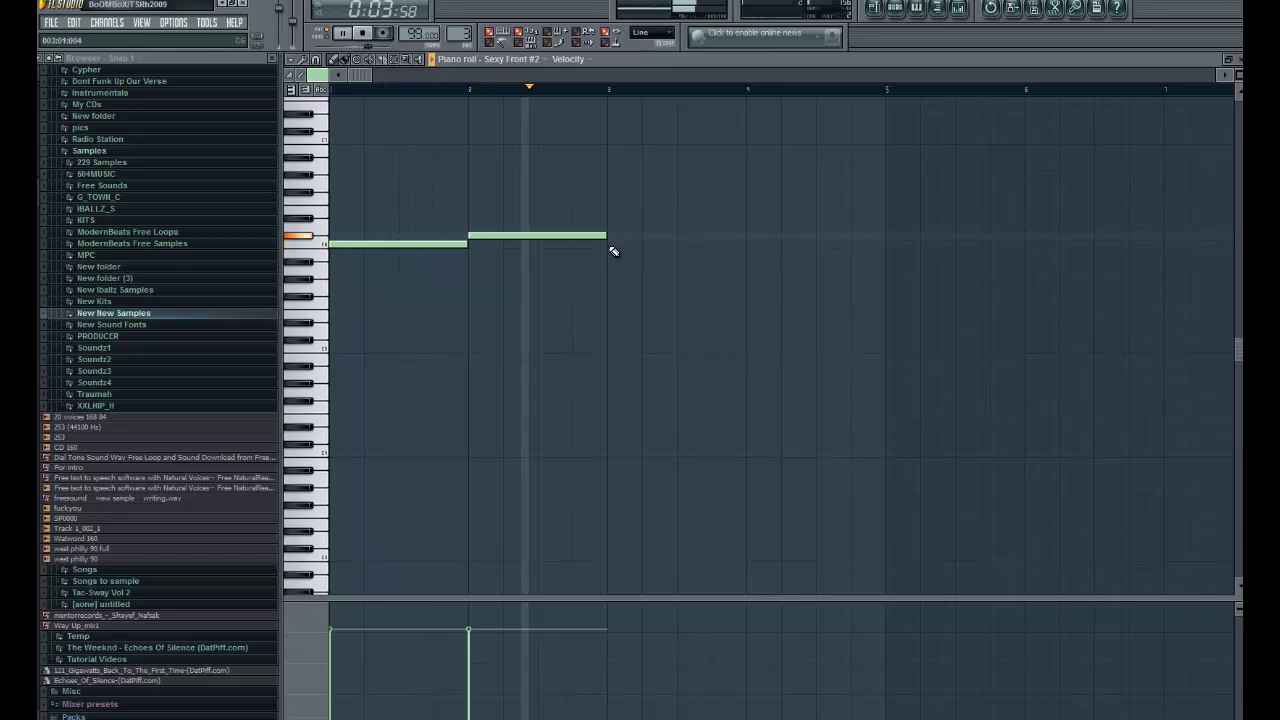
{"action": "left_click", "coordinate": [607, 252]}
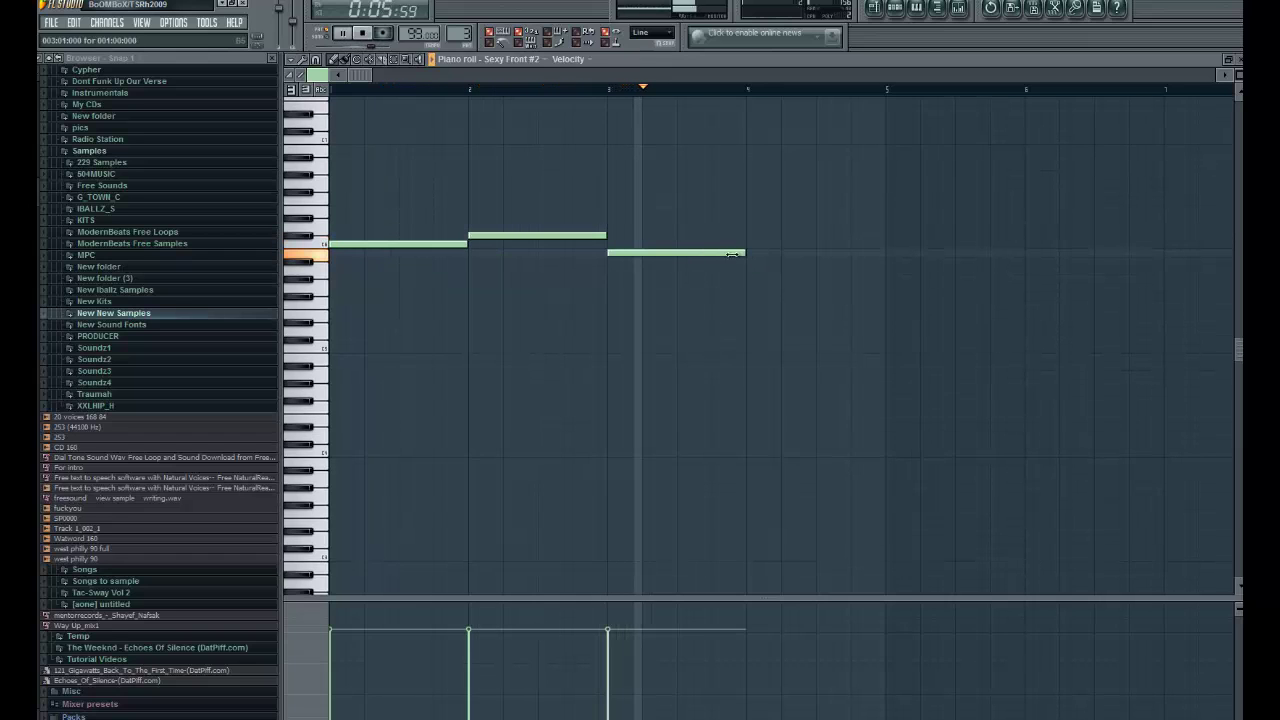
{"action": "left_click_drag", "start_coordinate": [744, 253], "coordinate": [675, 256]}
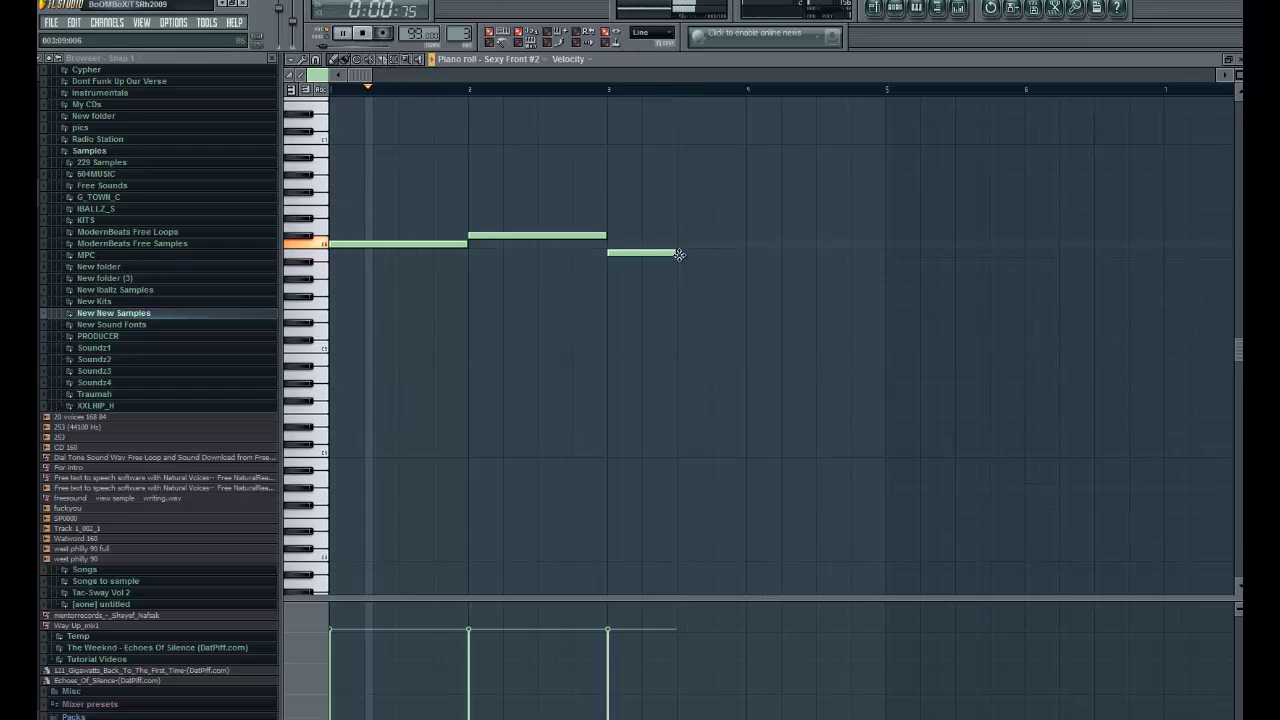
{"action": "left_click", "coordinate": [680, 252]}
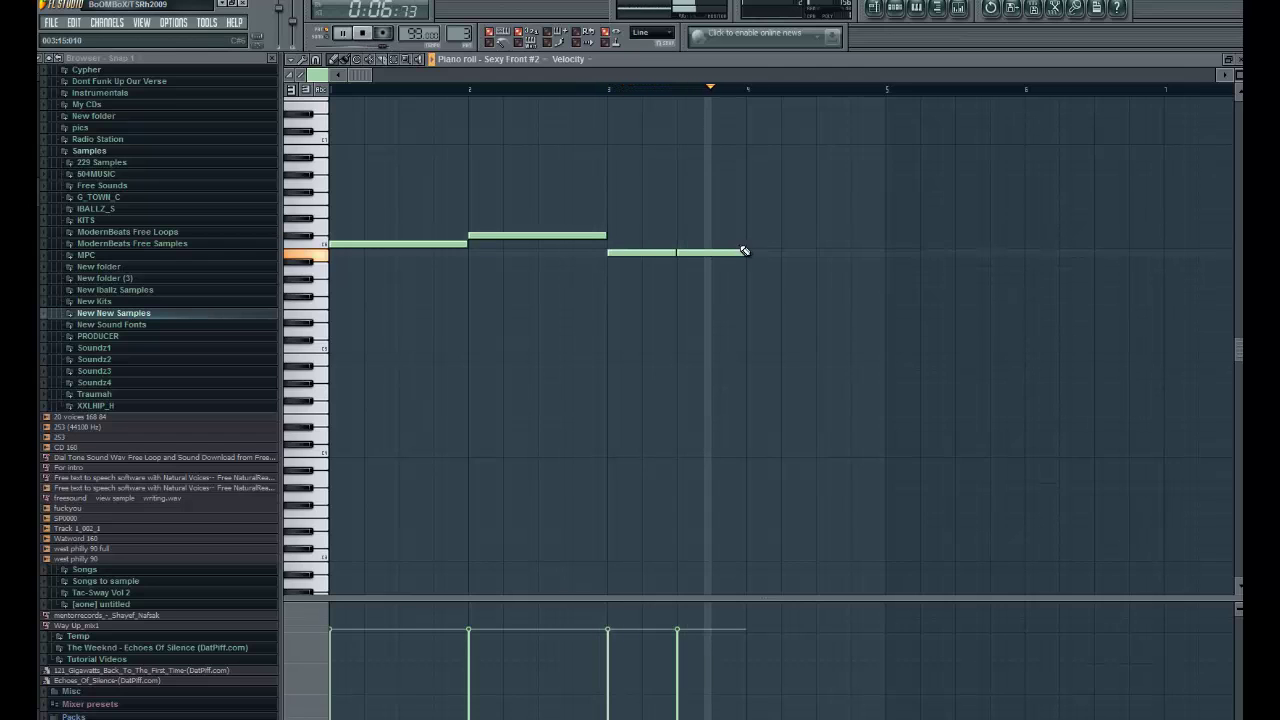
Close the piano roll, lower the Sexy Front #2 channel's volume to about 6% and play the song
{"action": "key", "text": "space"}
{"action": "left_click", "coordinate": [1239, 61]}
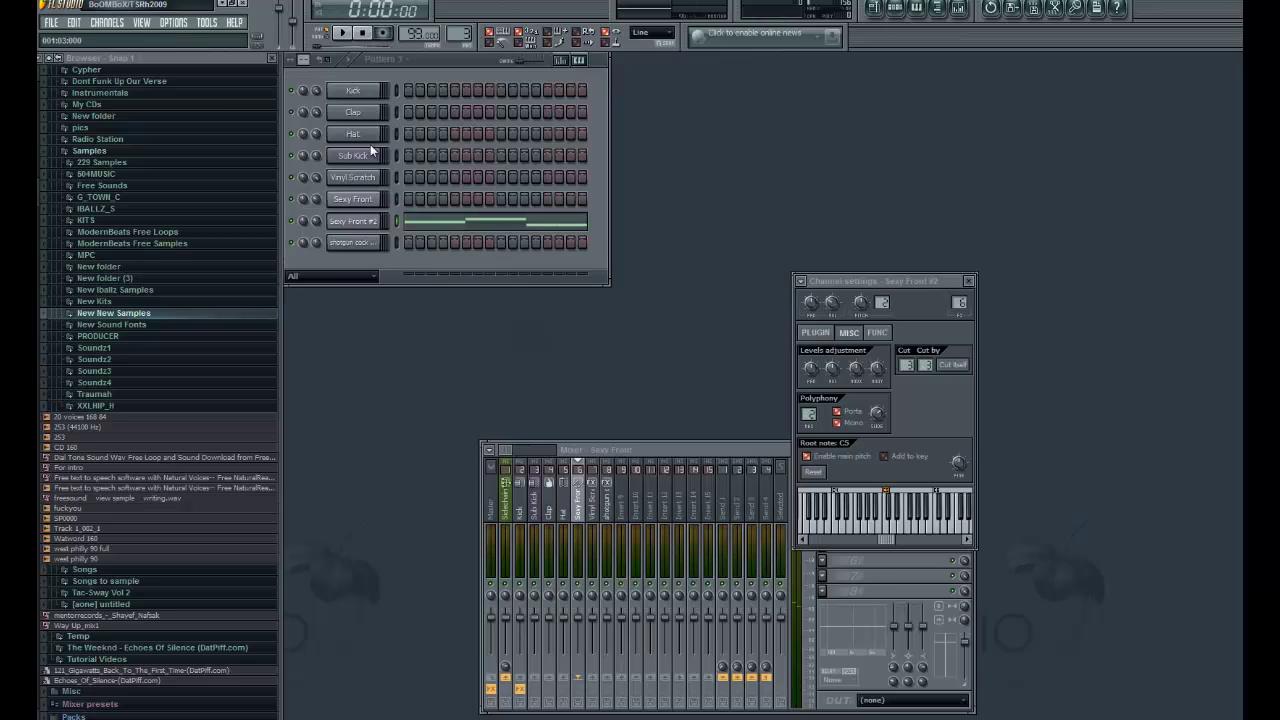
{"action": "left_click_drag", "start_coordinate": [319, 218], "coordinate": [320, 230]}
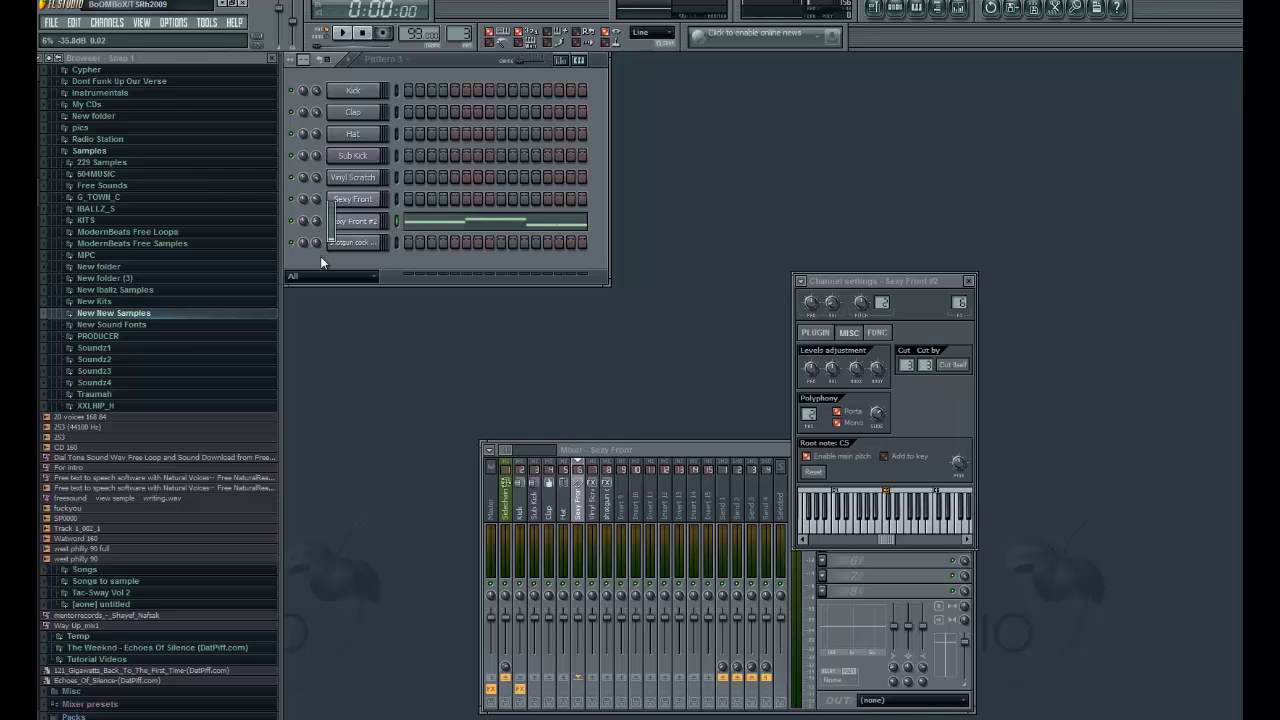
{"action": "key", "text": "space"}
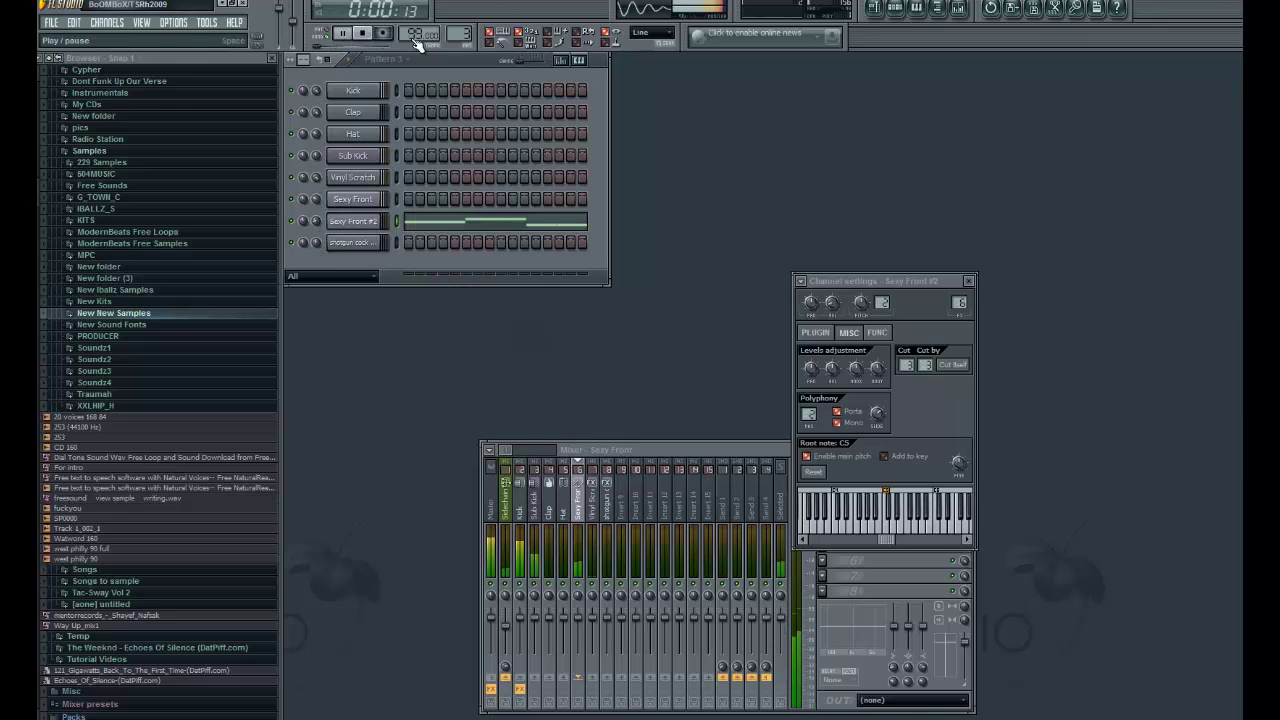
Place Pattern 3 clips at bars 1 and 5 of the playlist, and return to the step sequencer
{"action": "left_click", "coordinate": [872, 10]}
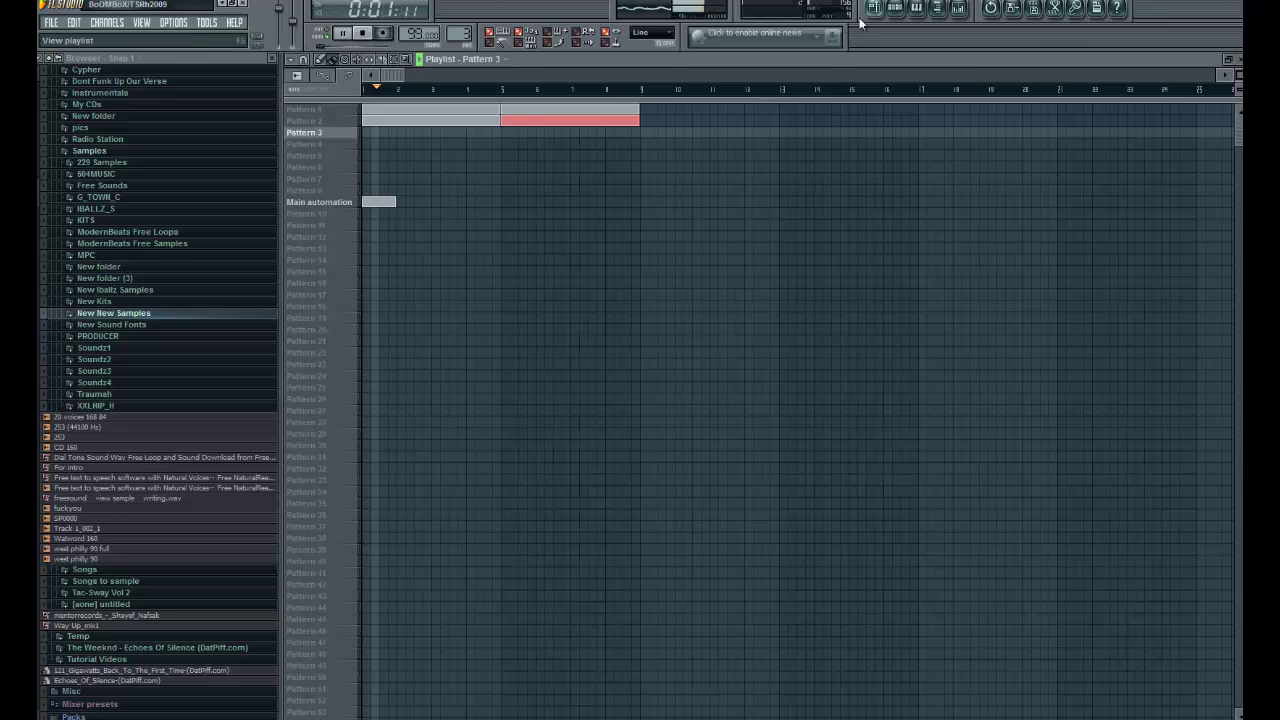
{"action": "left_click", "coordinate": [367, 133]}
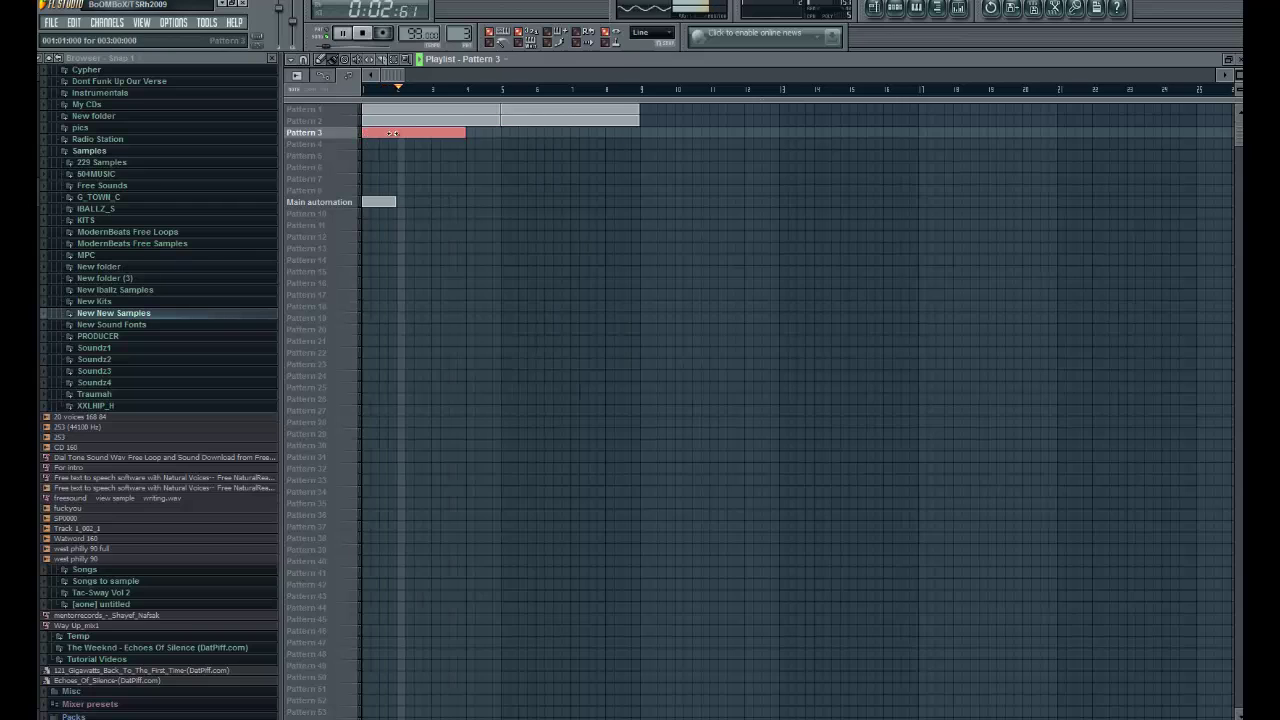
{"action": "left_click", "coordinate": [503, 136]}
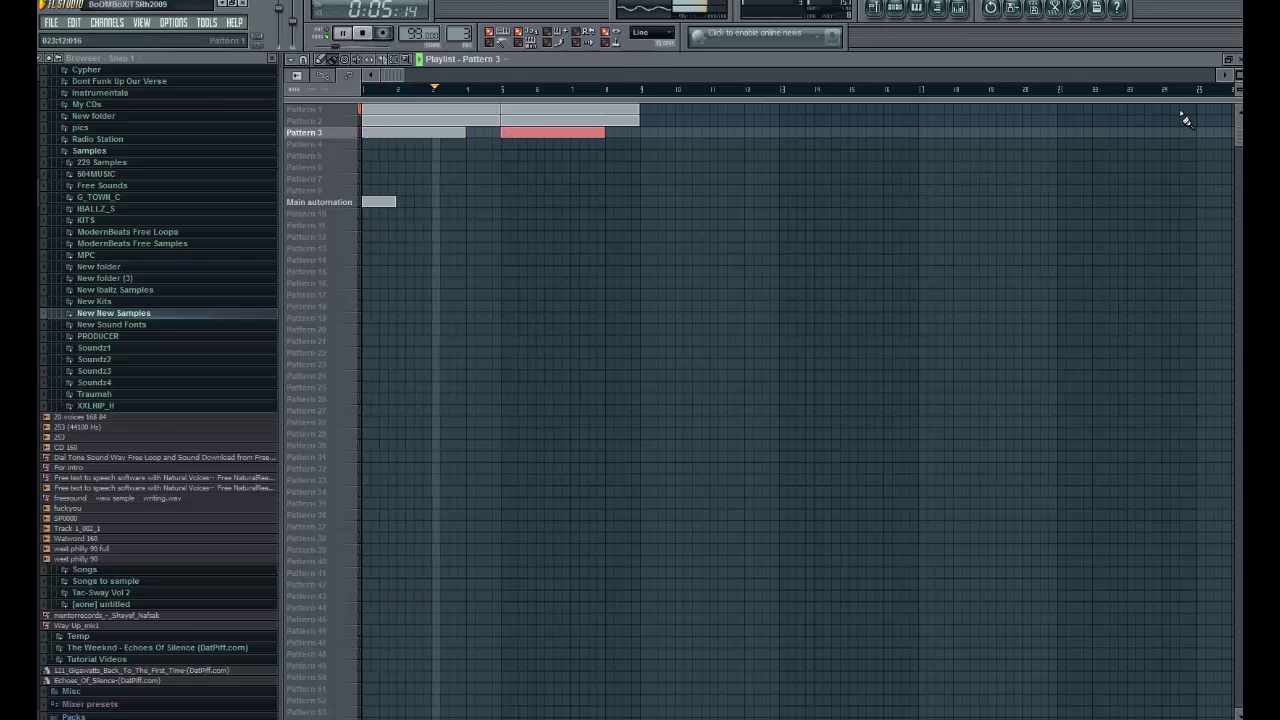
{"action": "left_click", "coordinate": [1236, 63]}
Delete the Sexy Front #2 channel and stop playback
{"action": "right_click", "coordinate": [376, 220]}
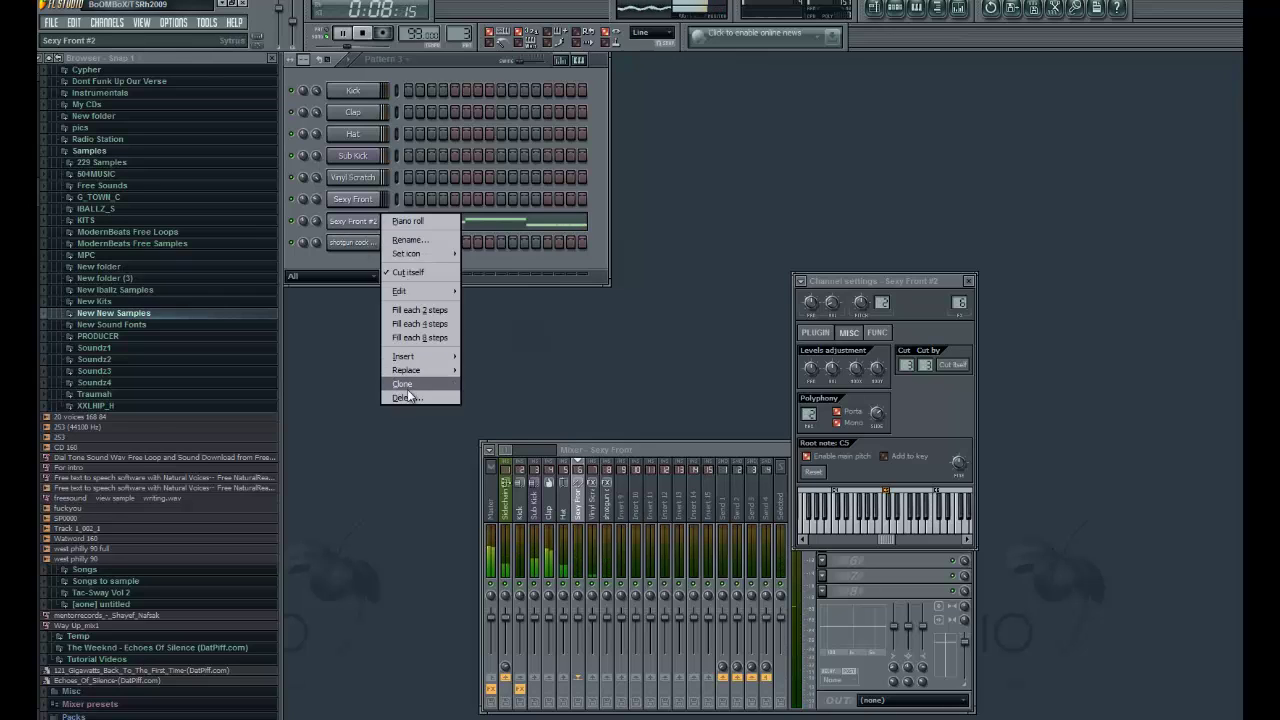
{"action": "left_click", "coordinate": [404, 397]}
{"action": "left_click", "coordinate": [714, 417]}
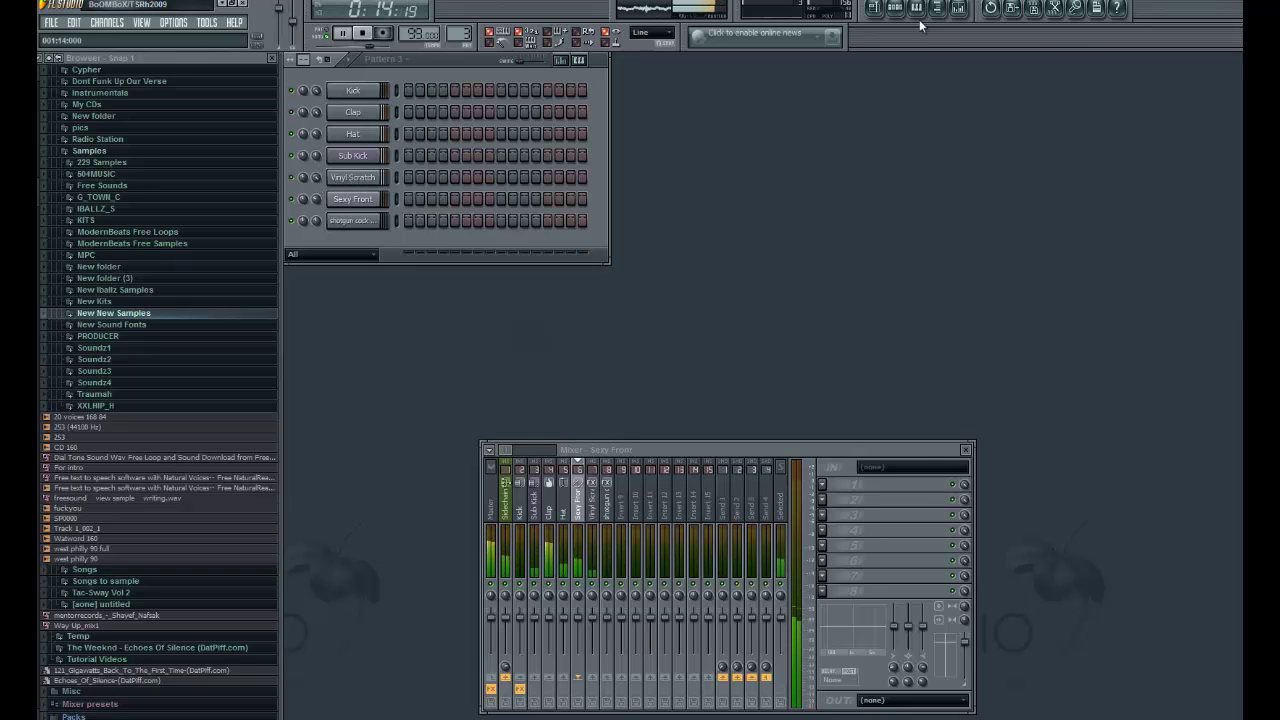
{"action": "key", "text": "space"}
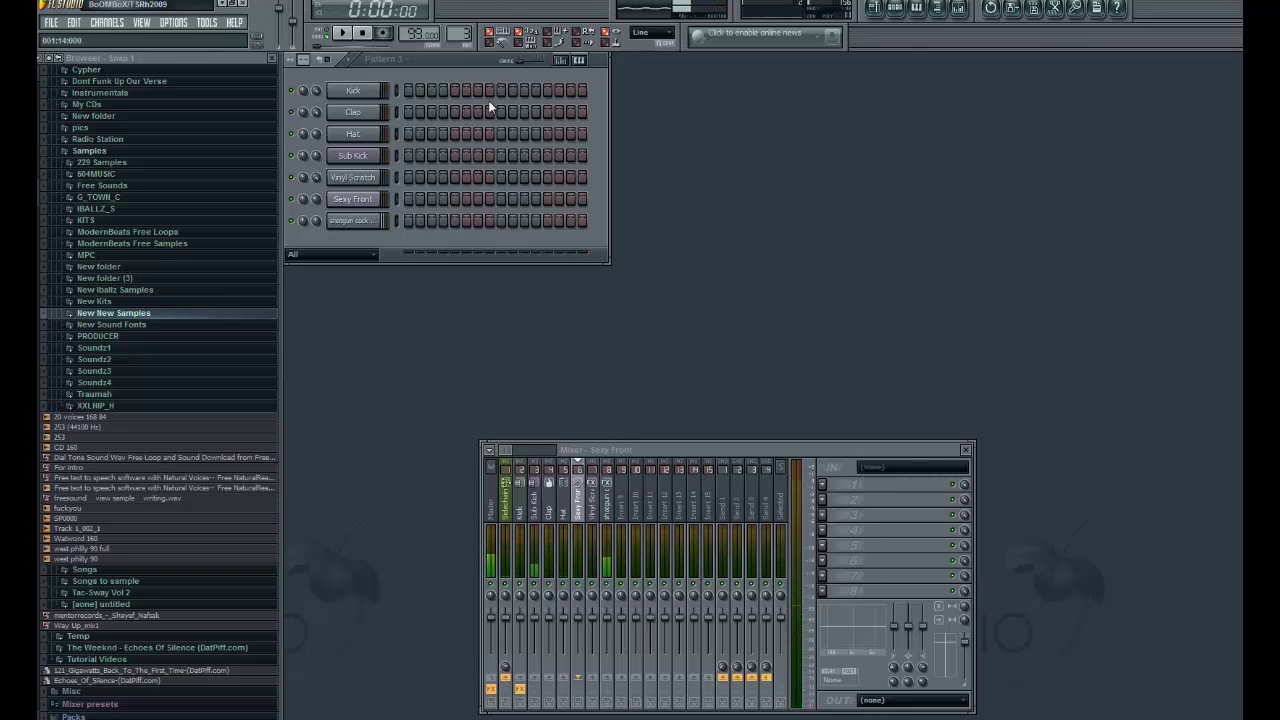
Scatter clips of Patterns 2, 4 to 8, 10, 11 and Main automation across roughly the first 14 bars of the playlist
{"action": "left_click", "coordinate": [873, 8]}
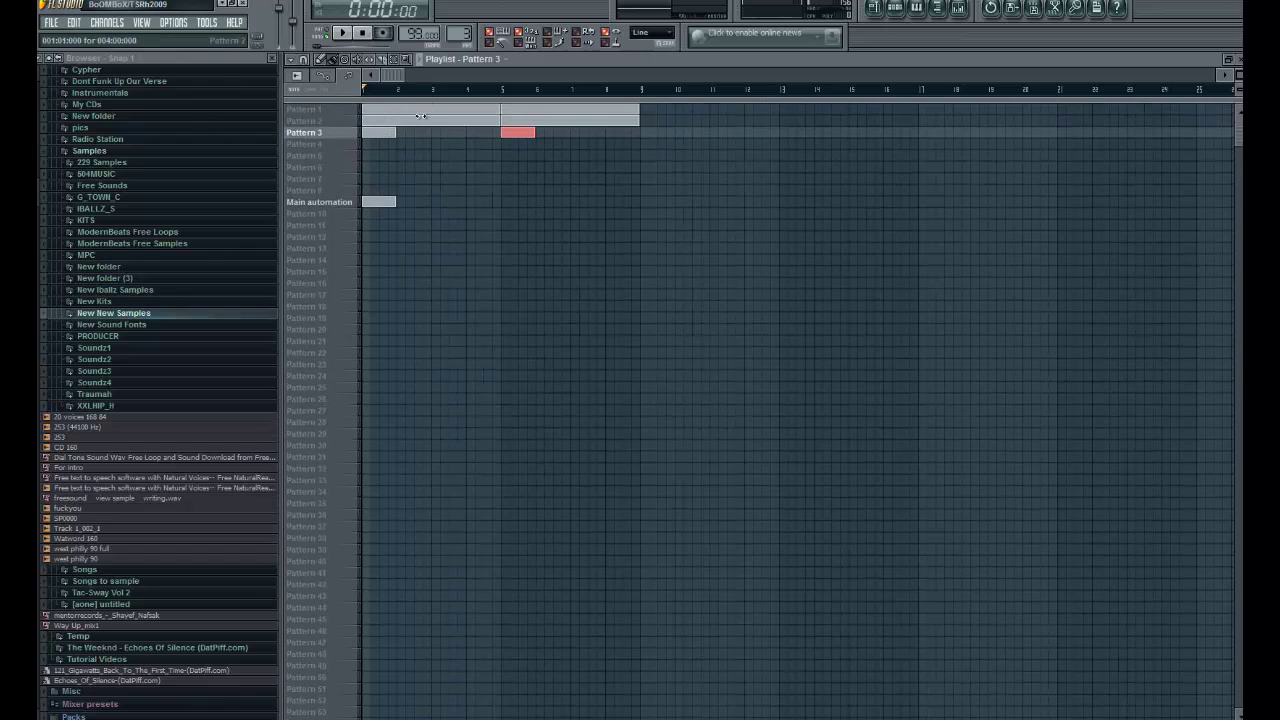
{"action": "left_click", "coordinate": [382, 156]}
{"action": "left_click", "coordinate": [469, 178]}
{"action": "left_click", "coordinate": [572, 213]}
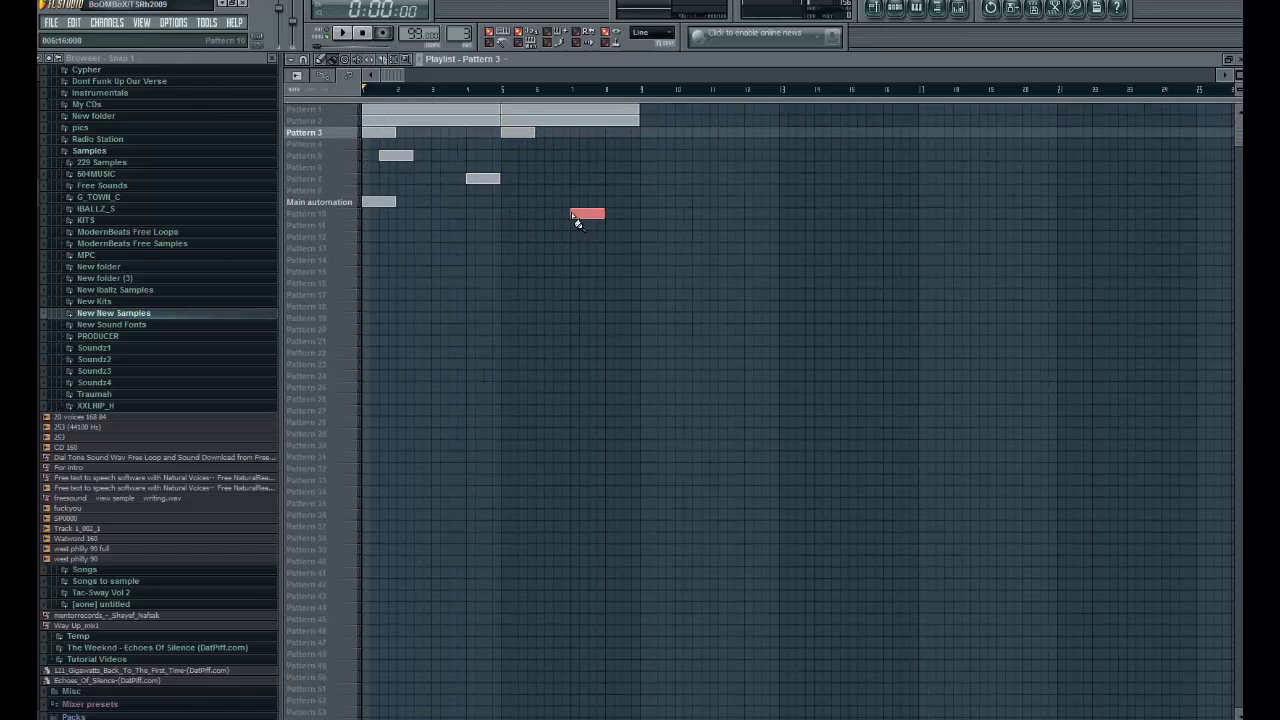
{"action": "left_click", "coordinate": [668, 214]}
{"action": "left_click", "coordinate": [504, 191]}
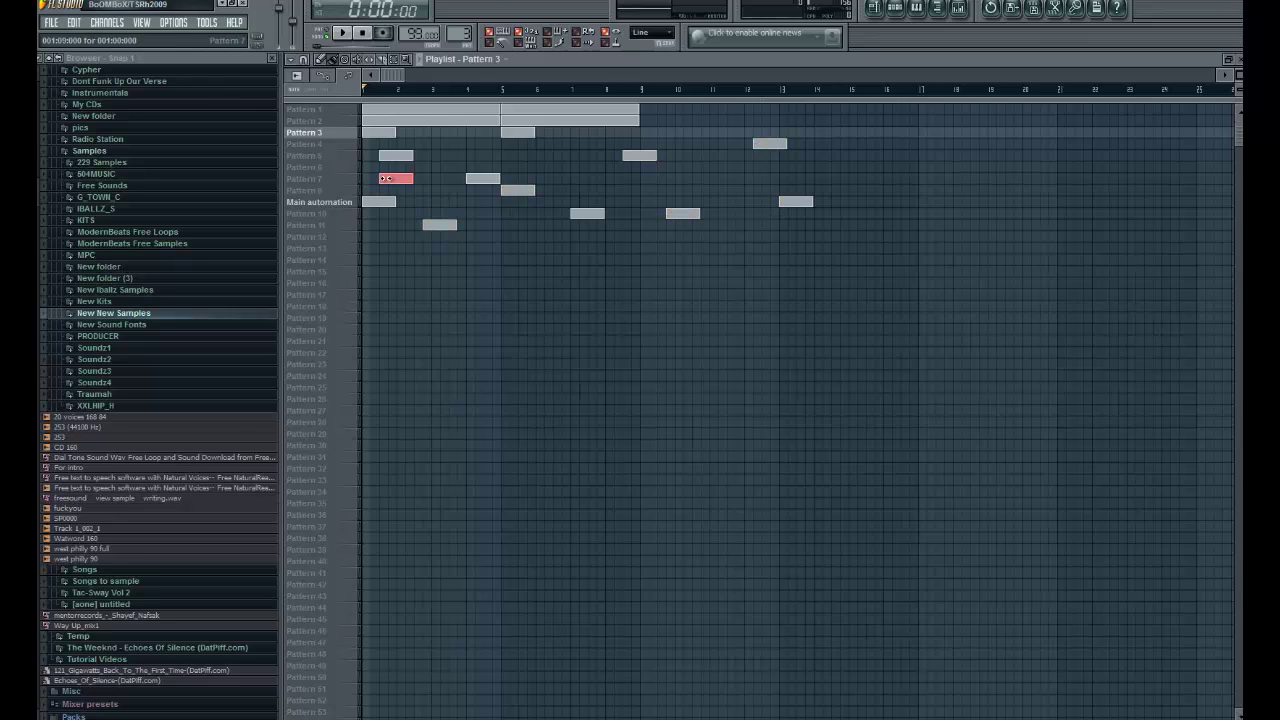
{"action": "left_click", "coordinate": [460, 155]}
{"action": "left_click", "coordinate": [547, 155]}
{"action": "left_click", "coordinate": [582, 167]}
{"action": "left_click", "coordinate": [625, 178]}
{"action": "left_click", "coordinate": [721, 120]}
{"action": "left_click", "coordinate": [799, 167]}
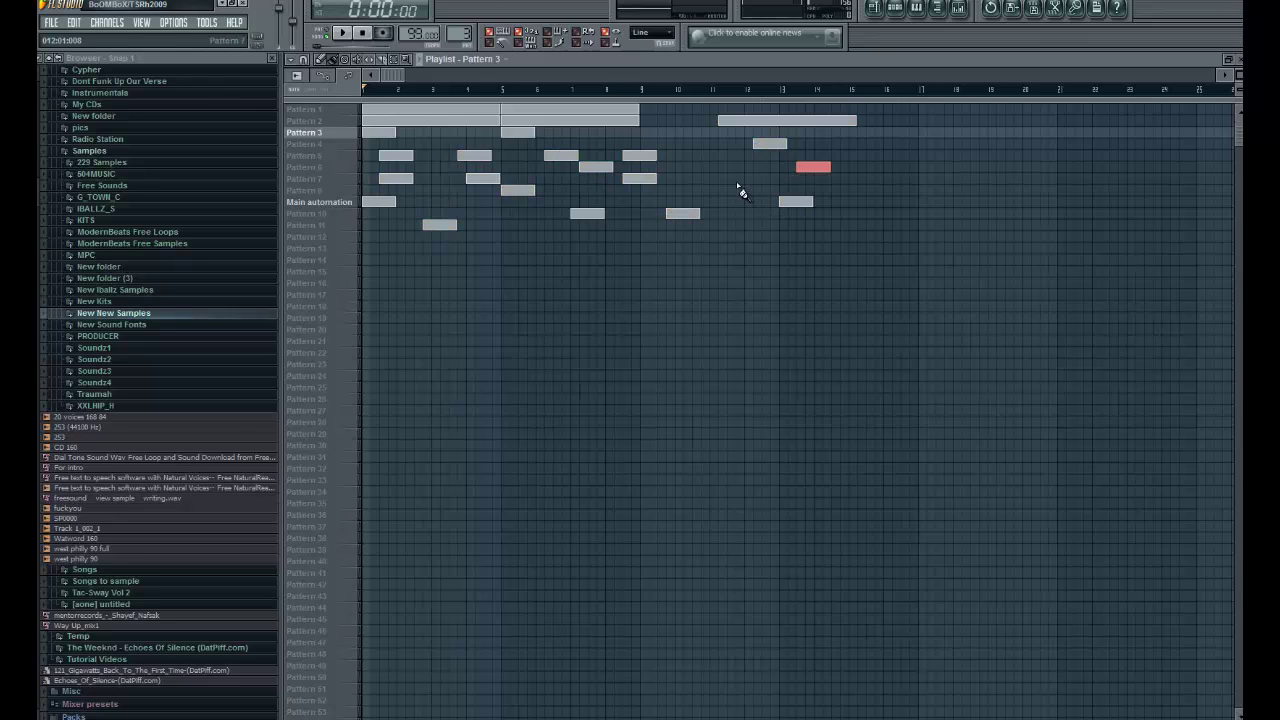
{"action": "left_click", "coordinate": [747, 178]}
{"action": "left_click", "coordinate": [695, 178]}
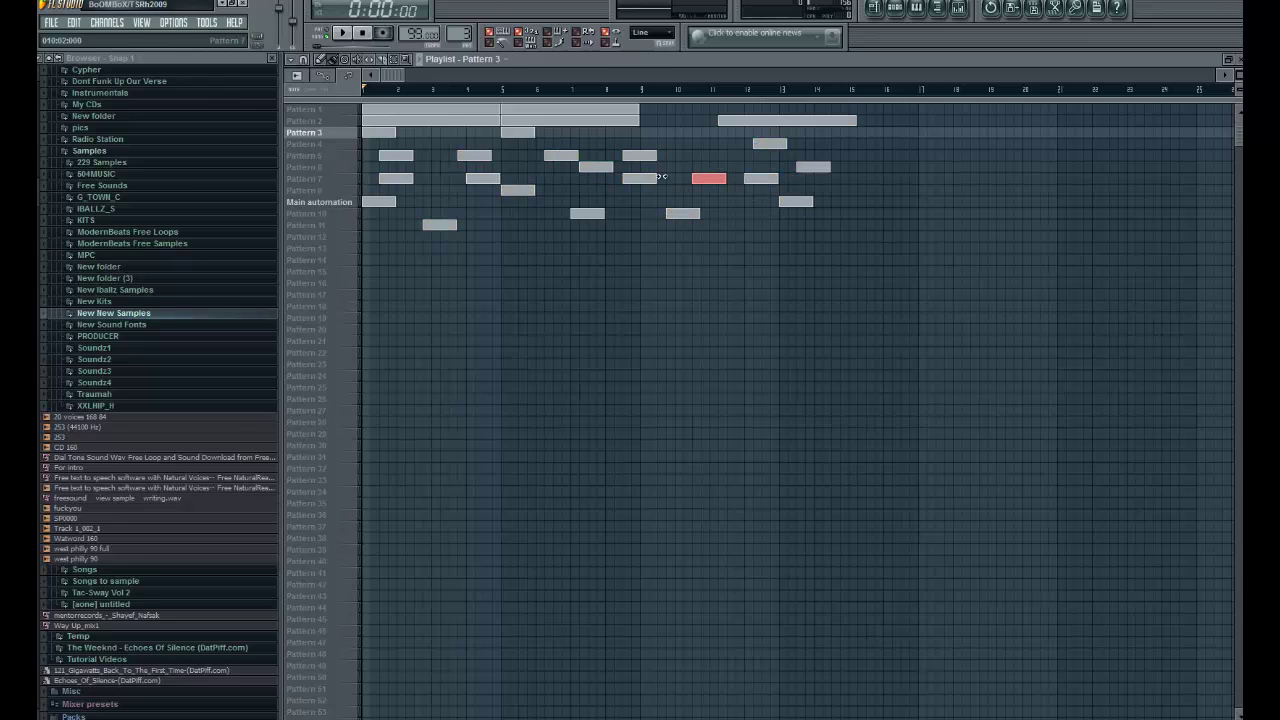
Delete all scattered playlist clips from the Pattern 4 to 11 and Main automation rows, plus the Pattern 2 clip after bar 9
{"action": "right_click", "coordinate": [724, 120]}
{"action": "right_click", "coordinate": [769, 143]}
{"action": "right_click", "coordinate": [813, 167]}
{"action": "right_click", "coordinate": [761, 178]}
{"action": "right_click", "coordinate": [684, 214]}
{"action": "right_click", "coordinate": [710, 178]}
{"action": "right_click", "coordinate": [795, 202]}
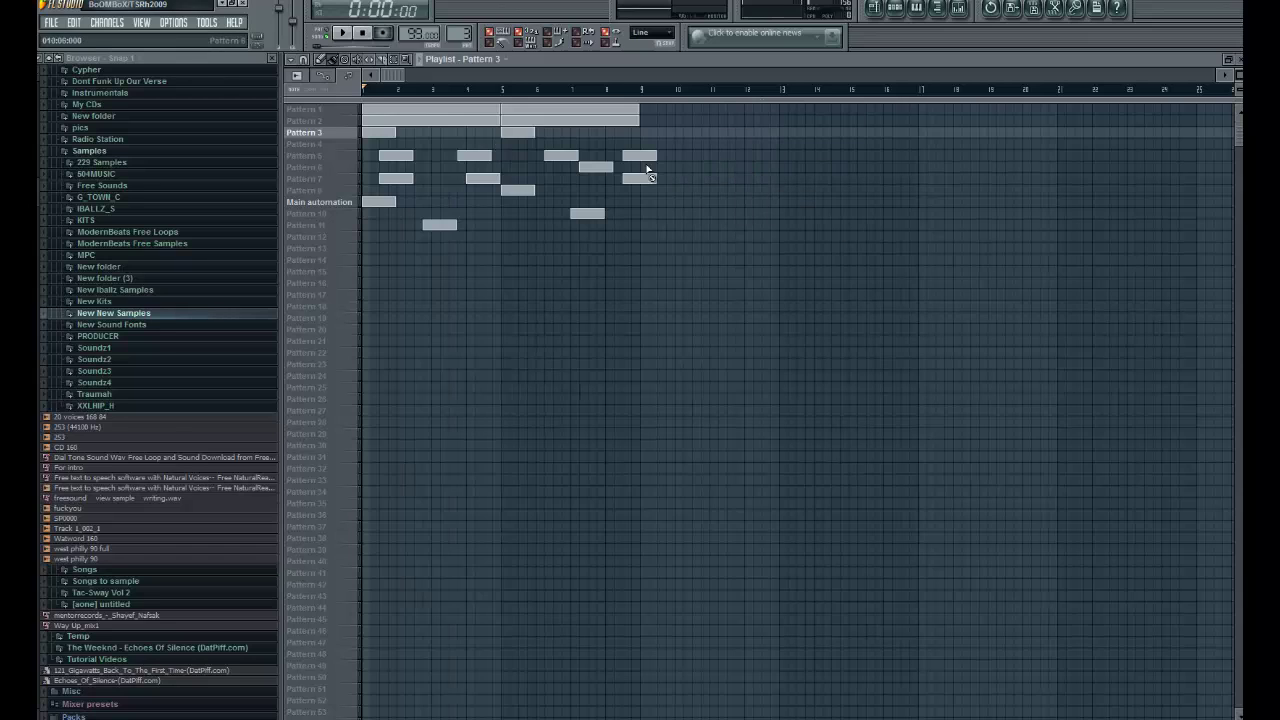
{"action": "right_click", "coordinate": [598, 167]}
{"action": "right_click", "coordinate": [588, 213]}
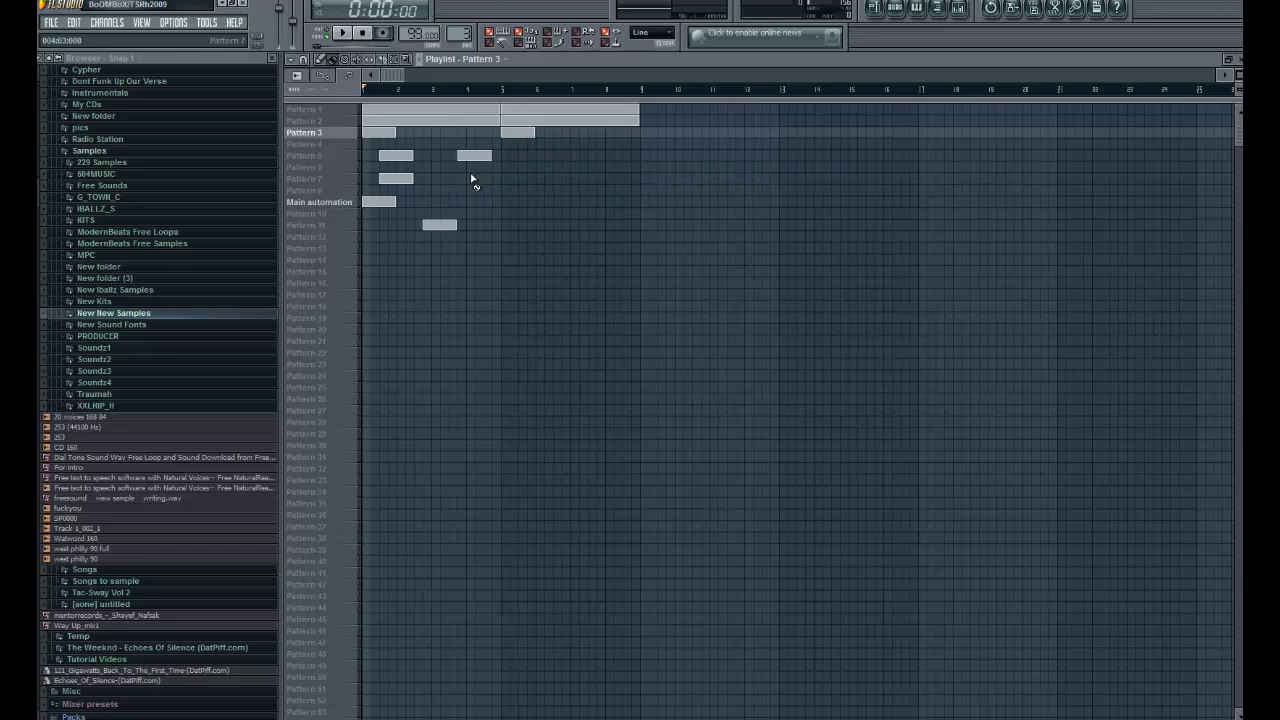
{"action": "right_click", "coordinate": [400, 156]}
{"action": "right_click", "coordinate": [378, 202]}
{"action": "right_click", "coordinate": [445, 224]}
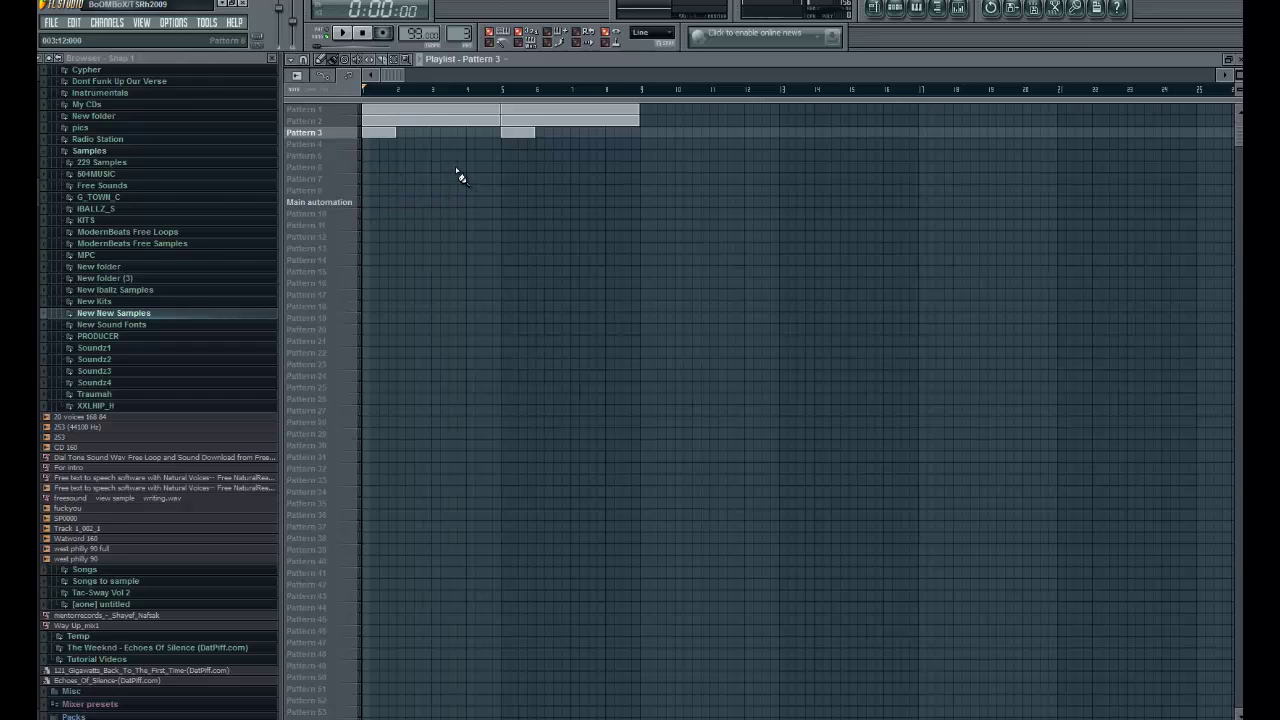
Hide the playlist to reveal the step sequencer and mixer, playing the song briefly and stopping it
{"action": "key", "text": "space"}
{"action": "key", "text": "F5"}
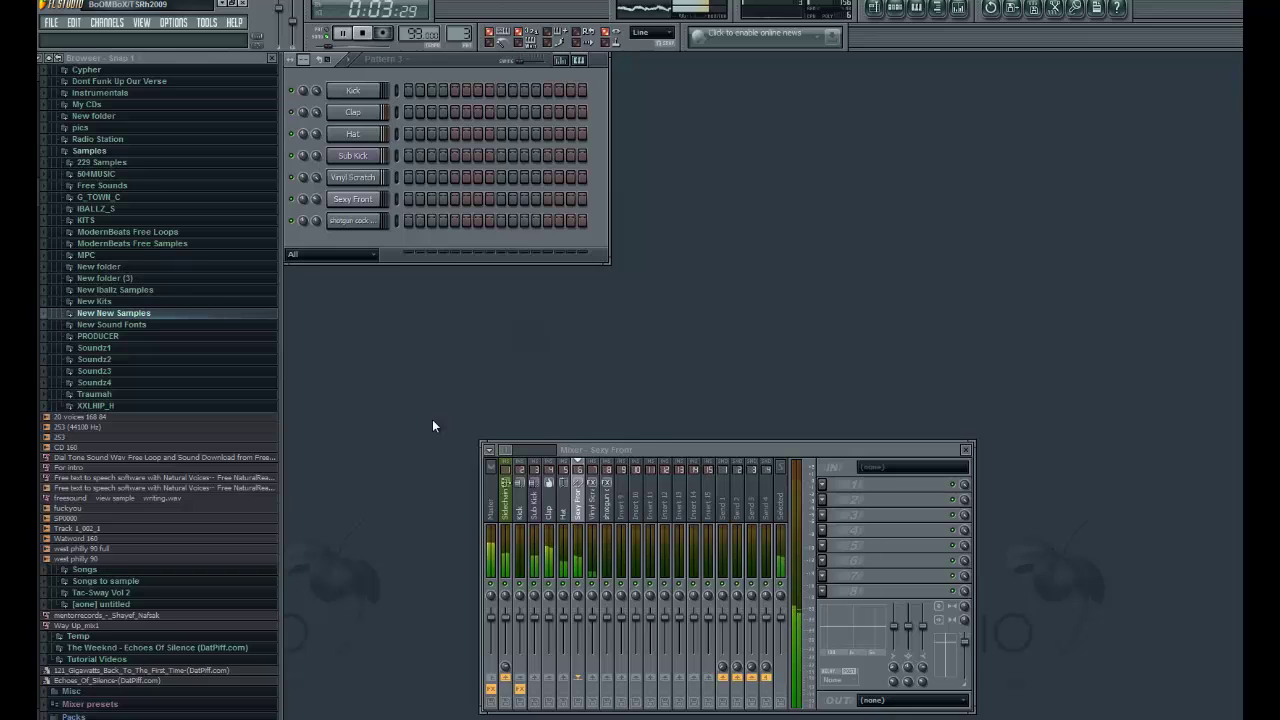
{"action": "key", "text": "space"}
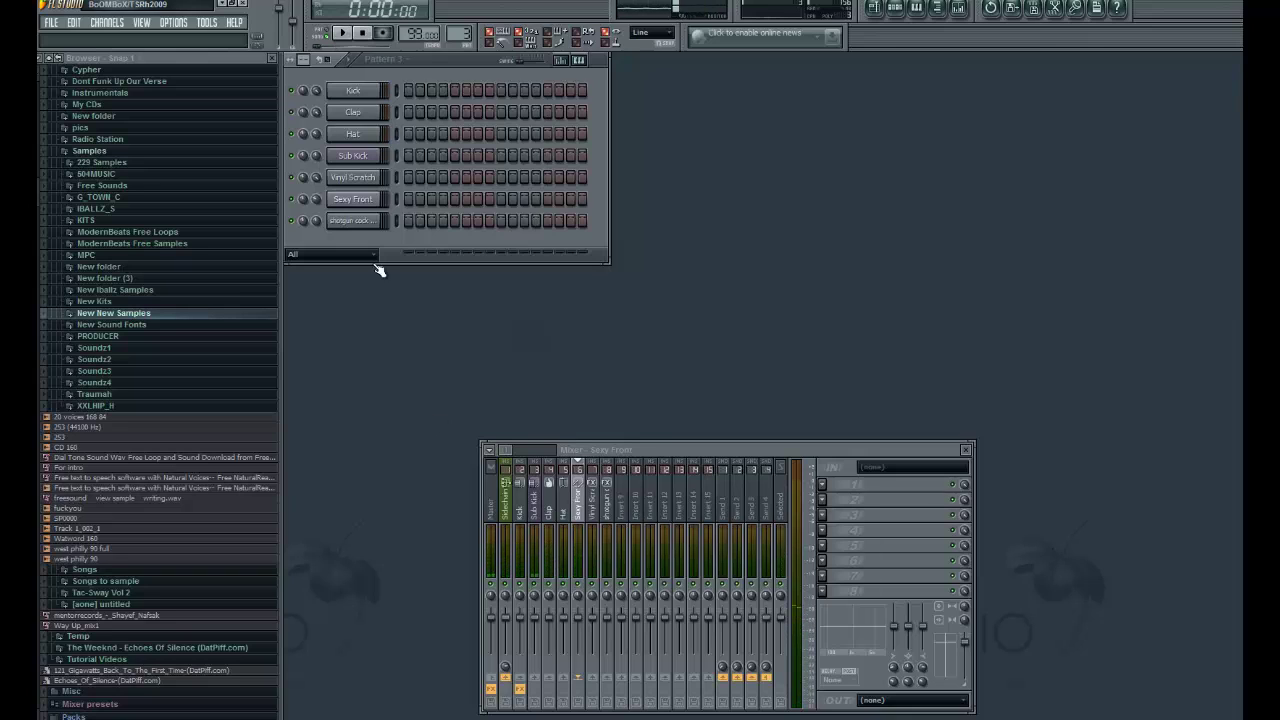
Inspect the Sexy Front channel's piano roll and channel settings, and close both windows with the mixer left open
{"action": "left_click", "coordinate": [360, 200]}
{"action": "left_click", "coordinate": [362, 202]}
{"action": "right_click", "coordinate": [364, 205]}
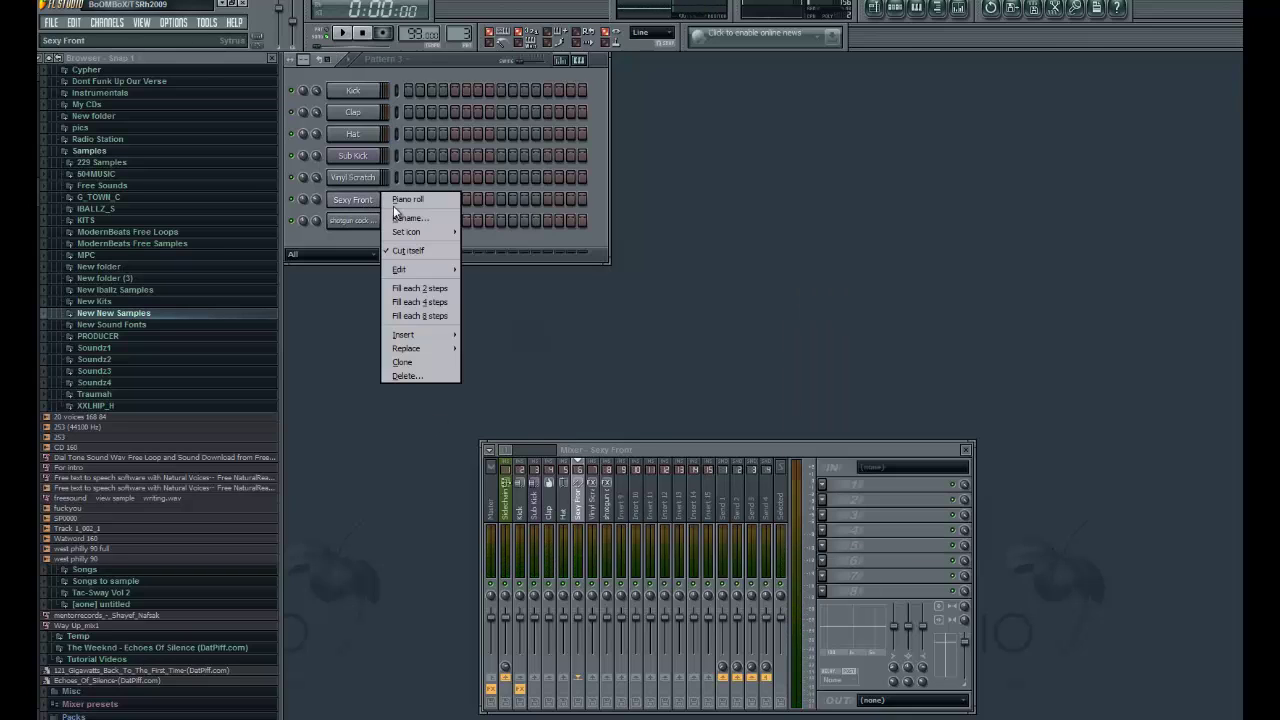
{"action": "left_click", "coordinate": [396, 200]}
{"action": "left_click", "coordinate": [1229, 59]}
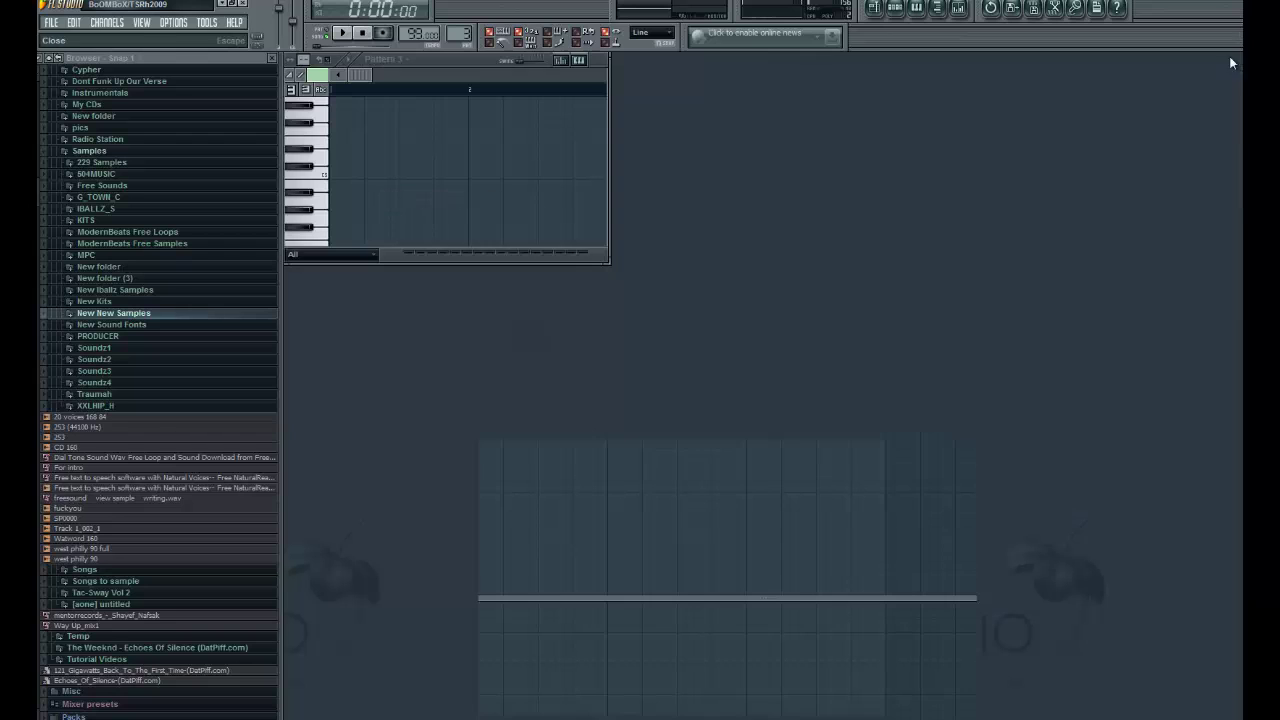
{"action": "key", "text": "F9"}
{"action": "left_click", "coordinate": [355, 199]}
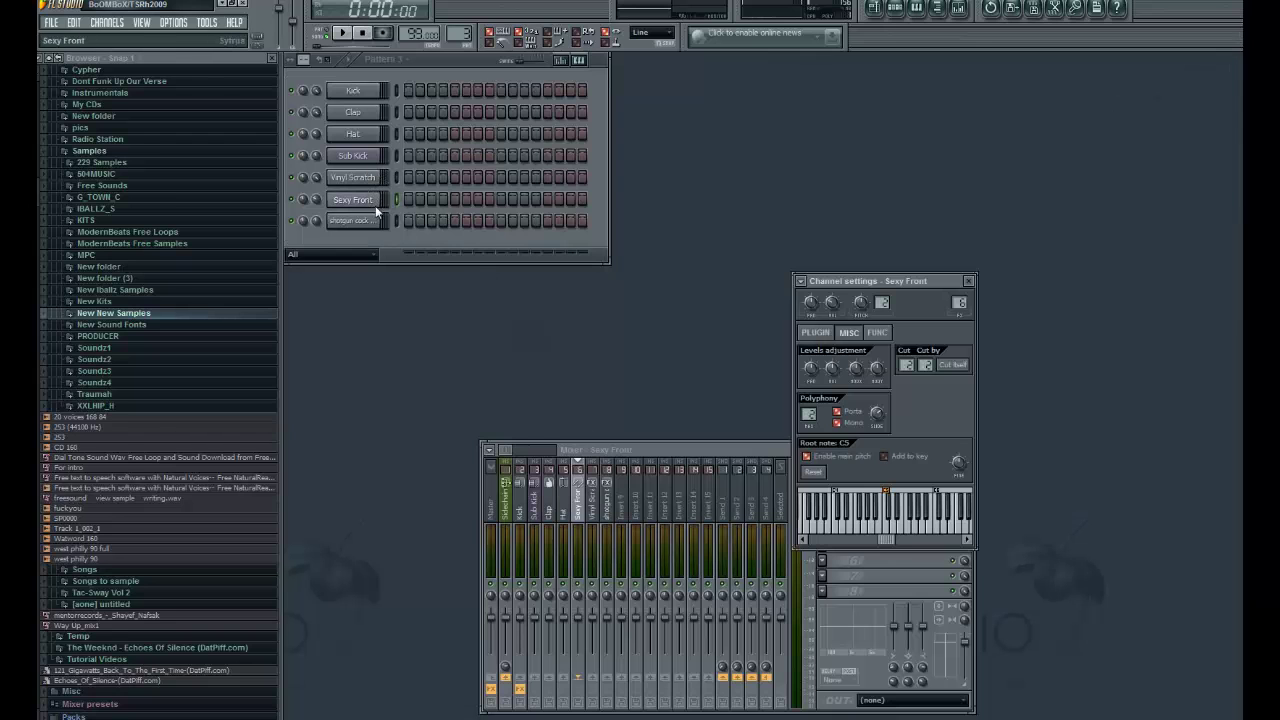
{"action": "left_click", "coordinate": [800, 281]}
{"action": "left_click", "coordinate": [832, 314]}
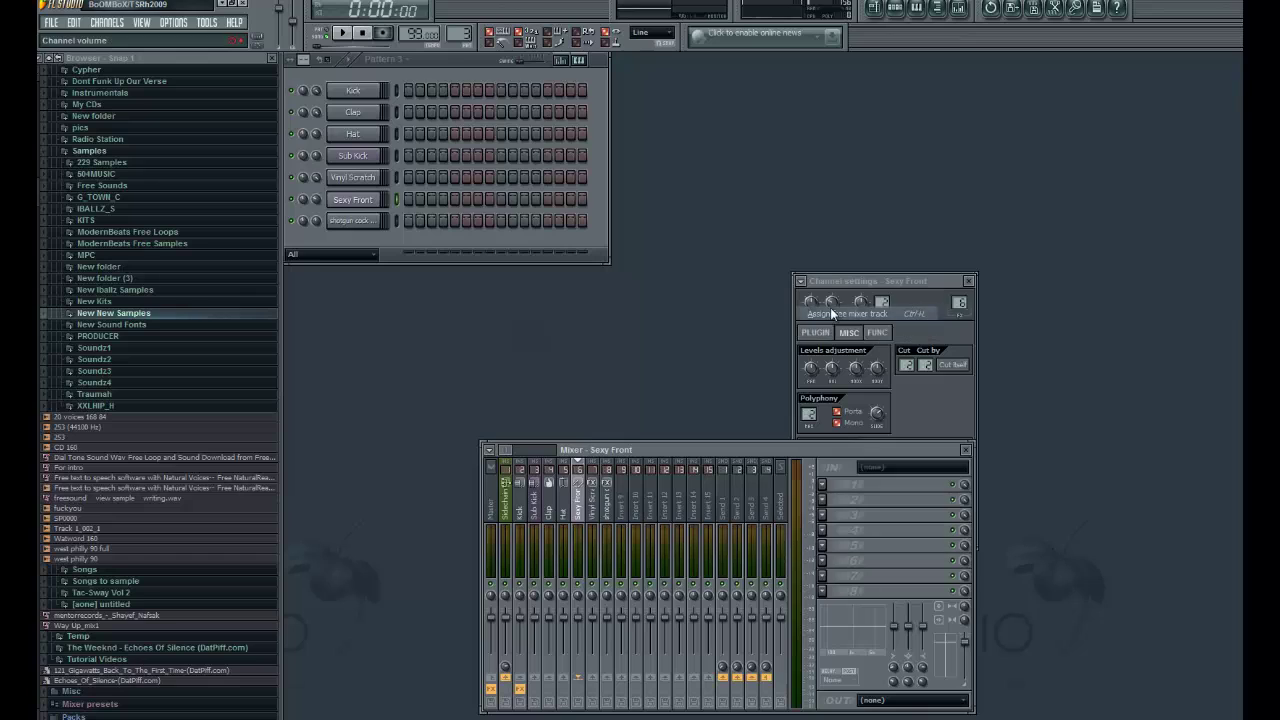
{"action": "left_click", "coordinate": [968, 281]}
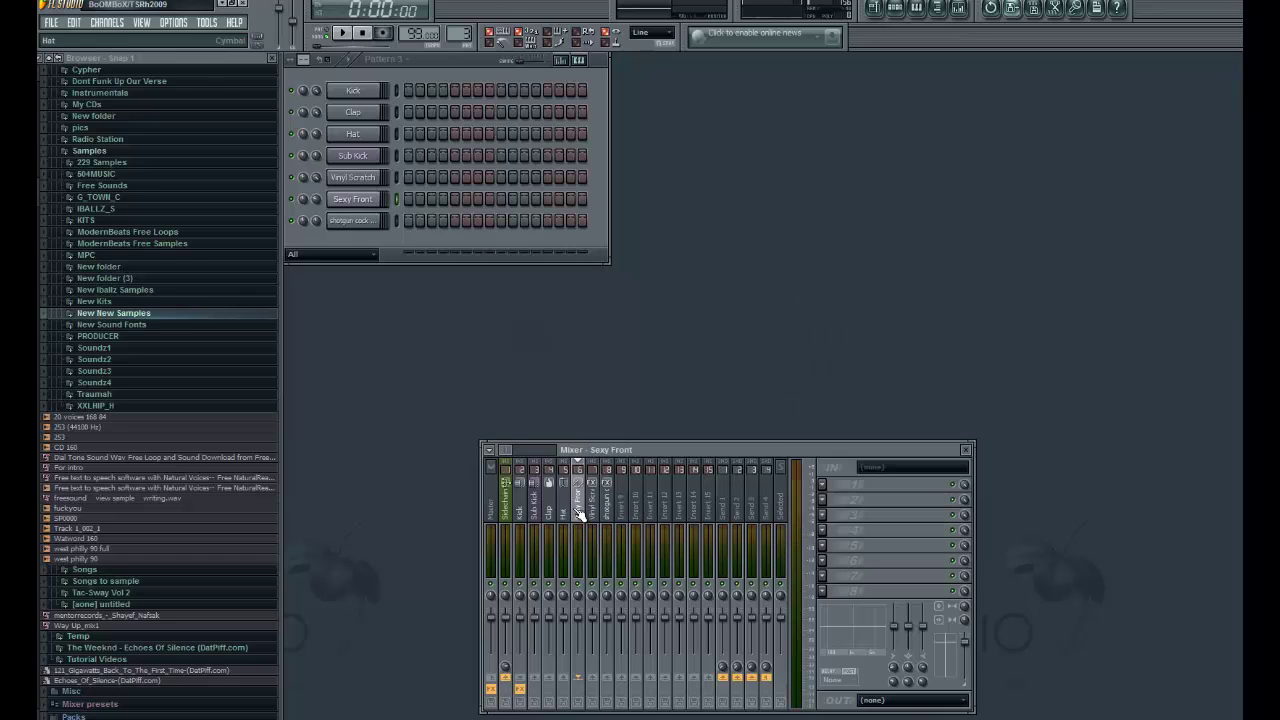
Load Soundgoodizer into the first effect slot of the Sexy Front mixer track and play the song
{"action": "key", "text": "space"}
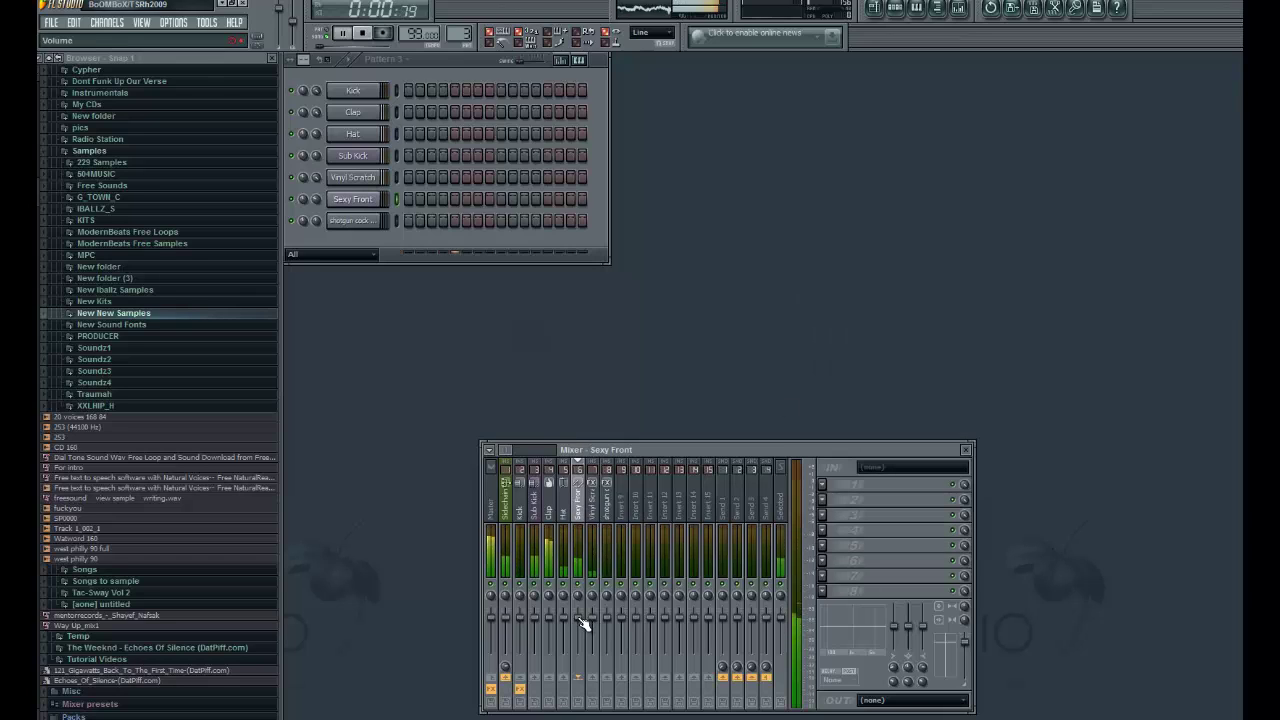
{"action": "key", "text": "space"}
{"action": "left_click", "coordinate": [822, 484]}
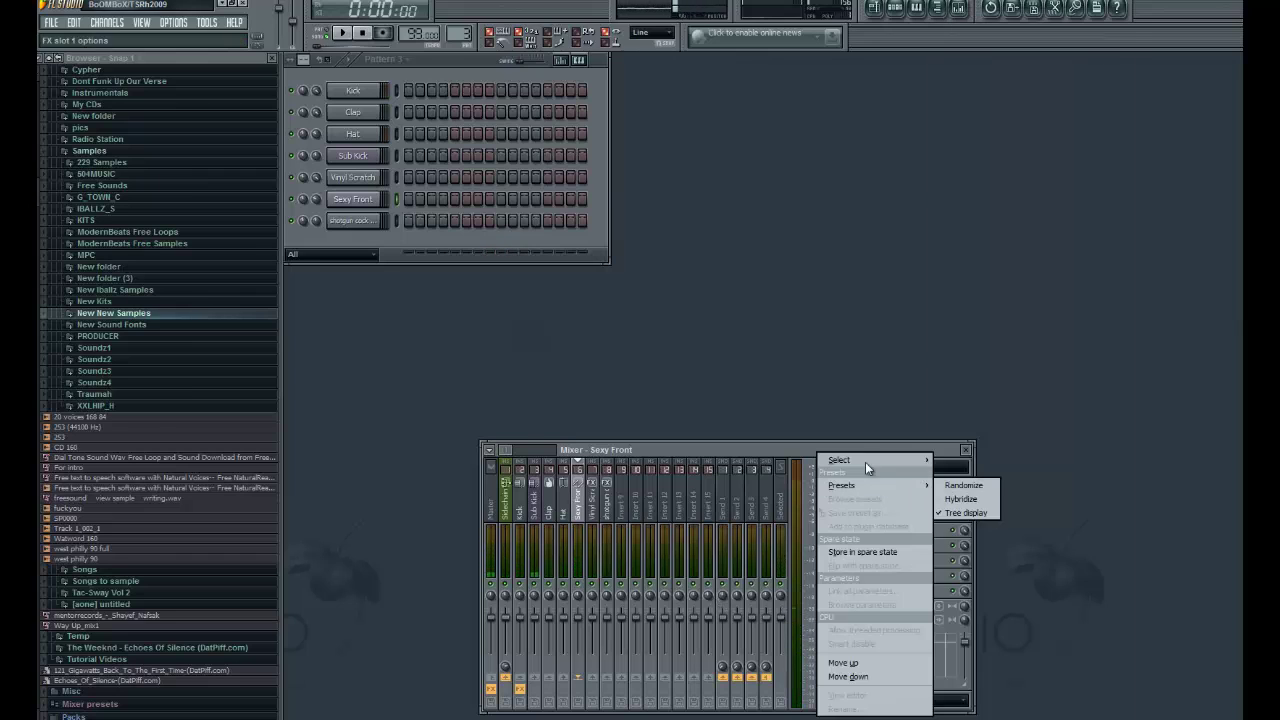
{"action": "mouse_move", "coordinate": [859, 460]}
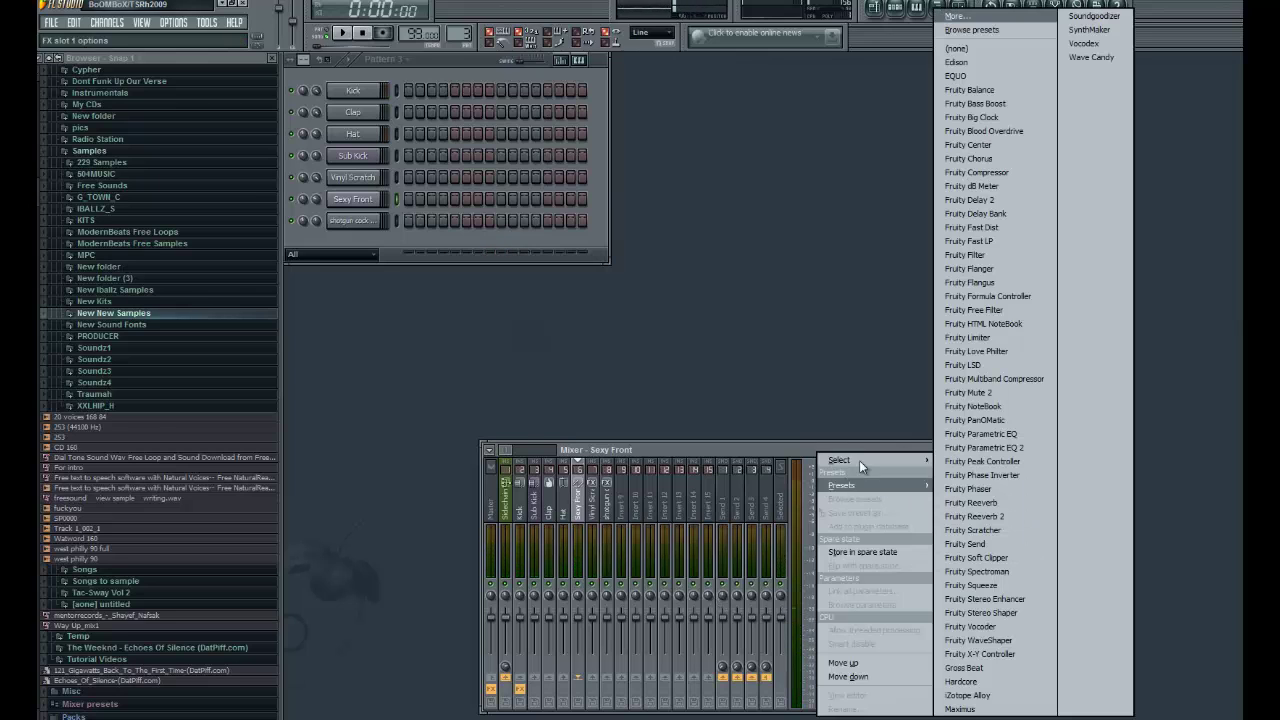
{"action": "left_click", "coordinate": [1096, 18]}
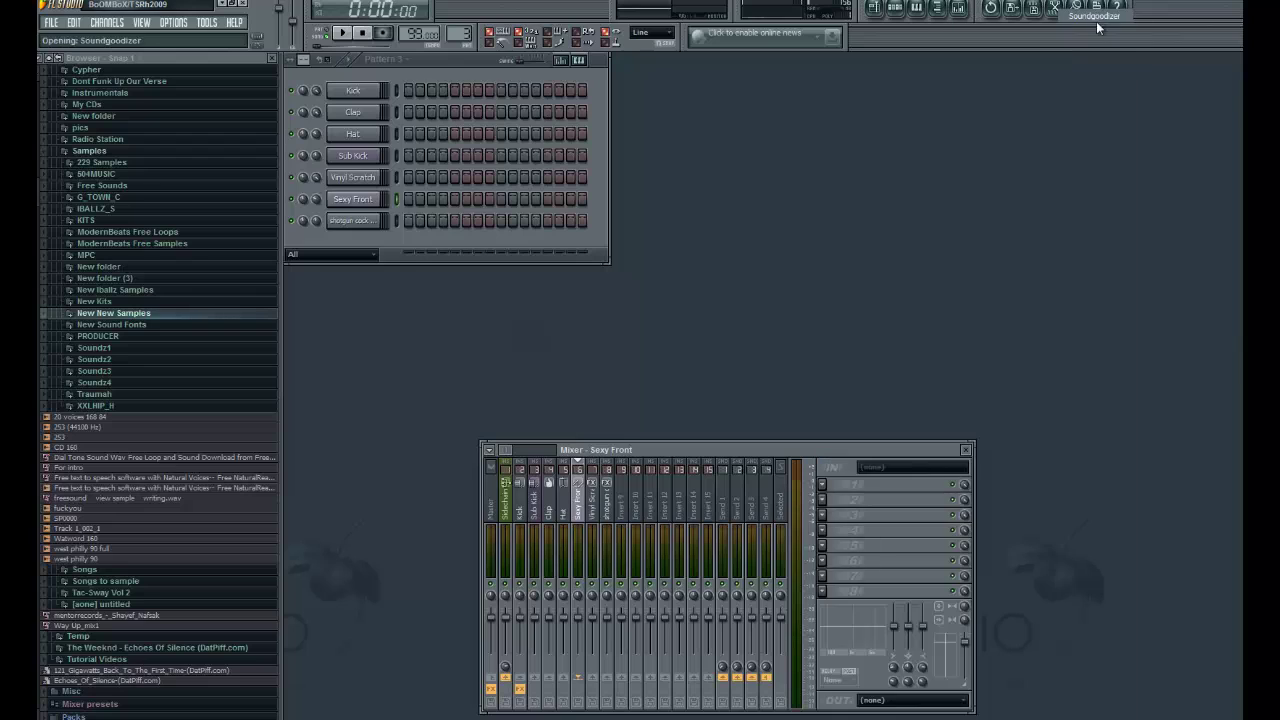
{"action": "key", "text": "space"}
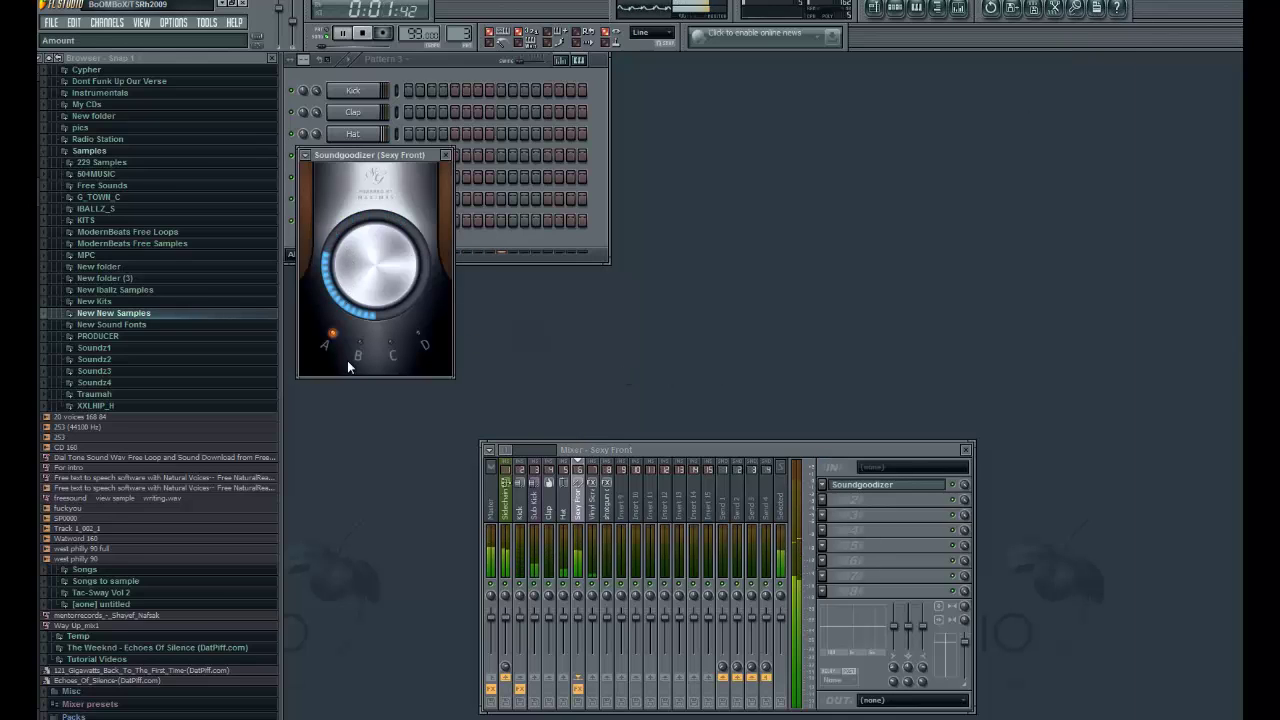
Replace Soundgoodizer with Maximus in the Sexy Front track's first effect slot
{"action": "left_click", "coordinate": [822, 484]}
{"action": "mouse_move", "coordinate": [853, 465]}
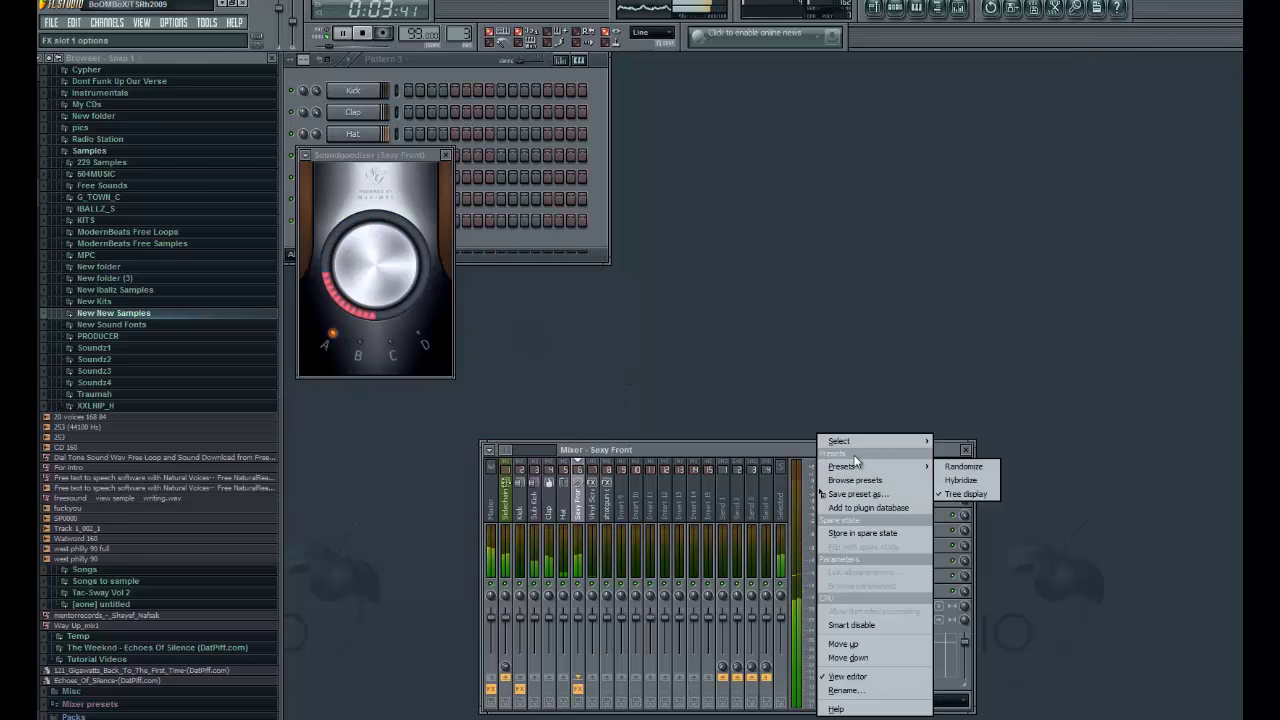
{"action": "mouse_move", "coordinate": [860, 443]}
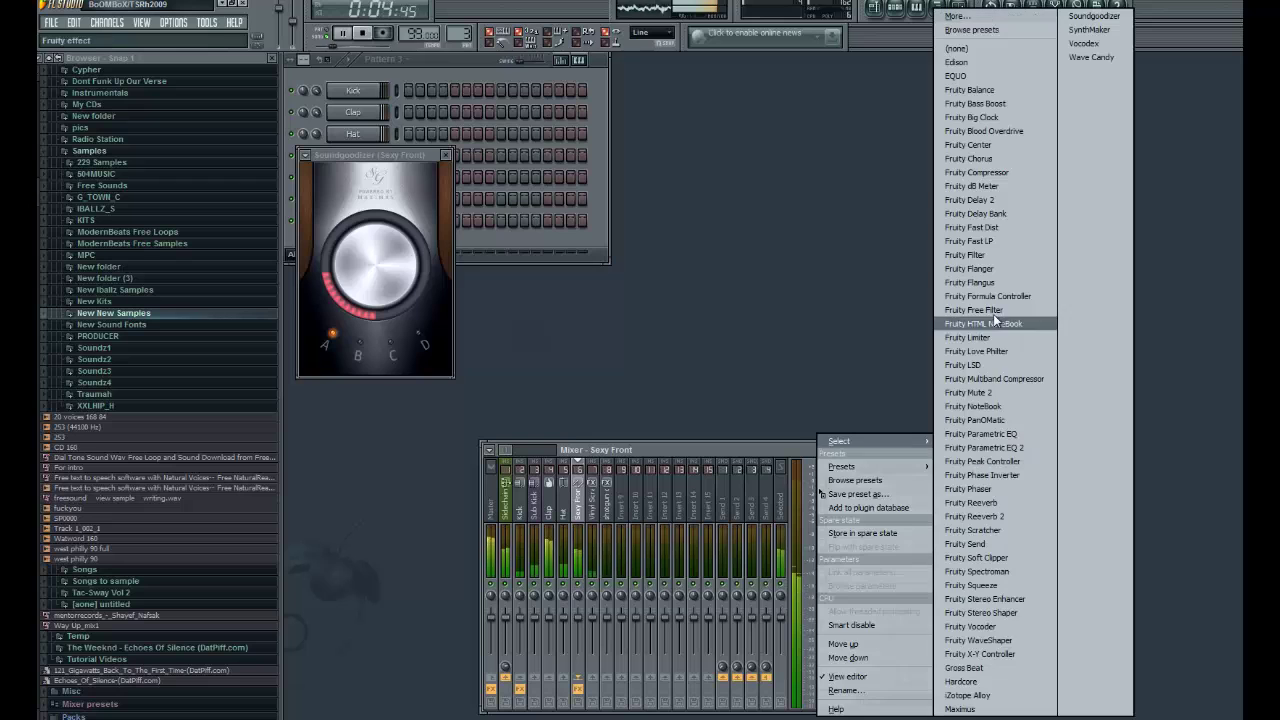
{"action": "left_click", "coordinate": [975, 708]}
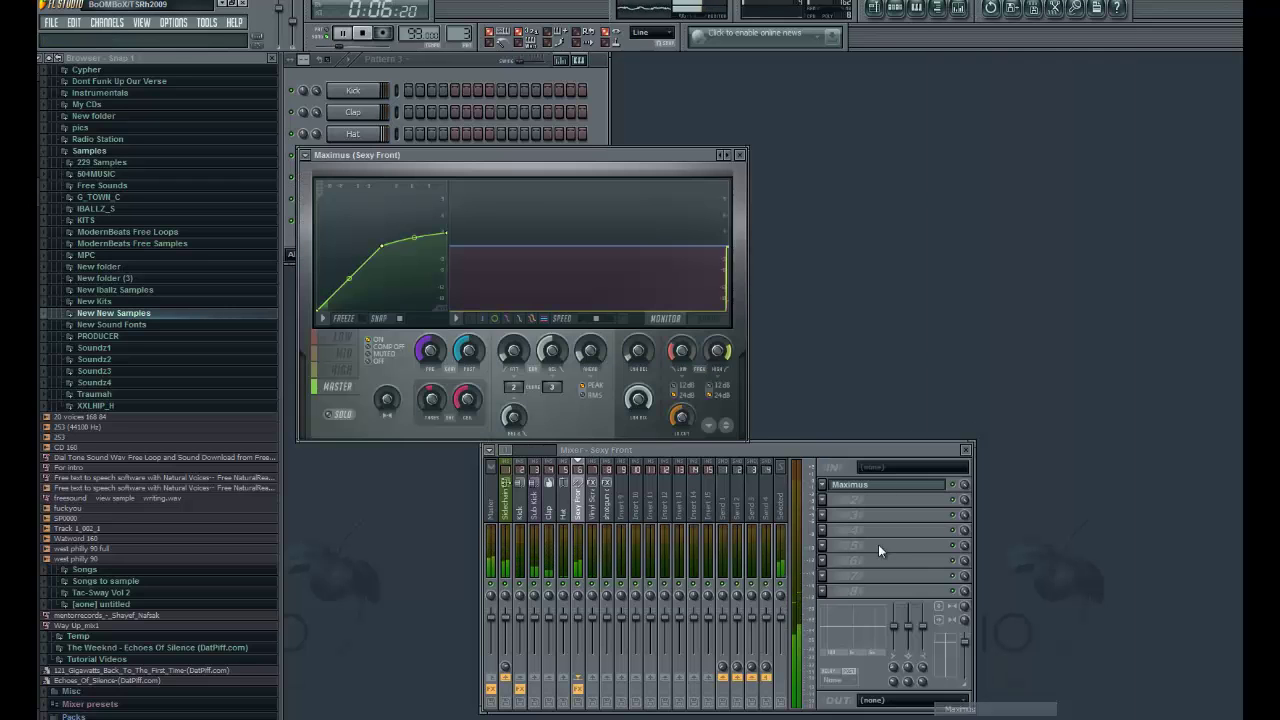
Replace Maximus with SynthMaker in the first effect slot, browse its Effect components, and close the plug-in window
{"action": "left_click", "coordinate": [830, 503]}
{"action": "mouse_move", "coordinate": [858, 442]}
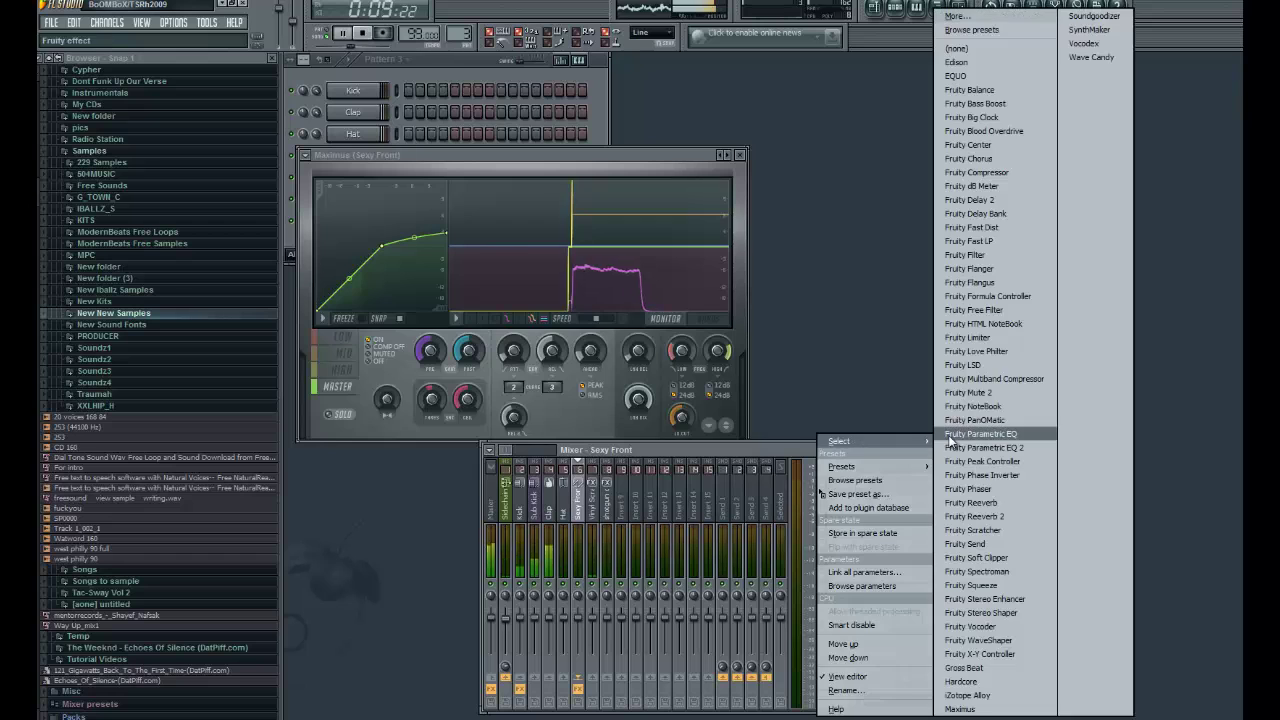
{"action": "left_click", "coordinate": [1110, 31]}
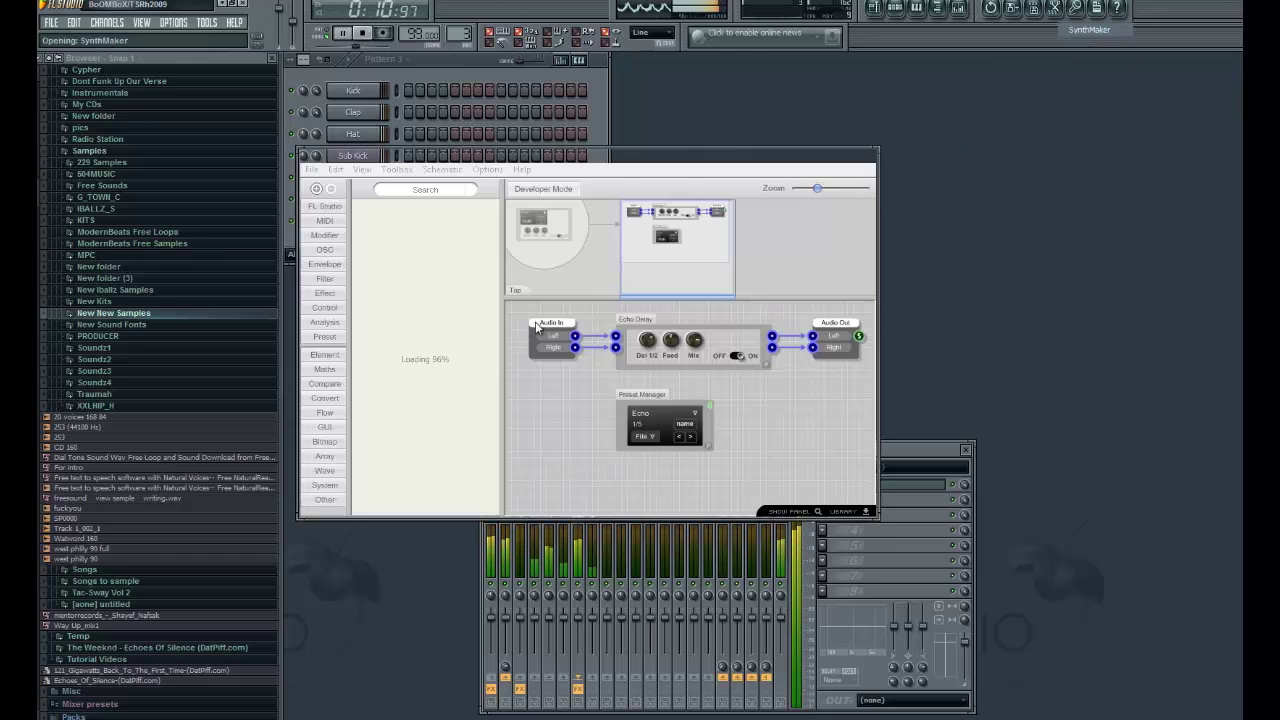
{"action": "left_click", "coordinate": [316, 171]}
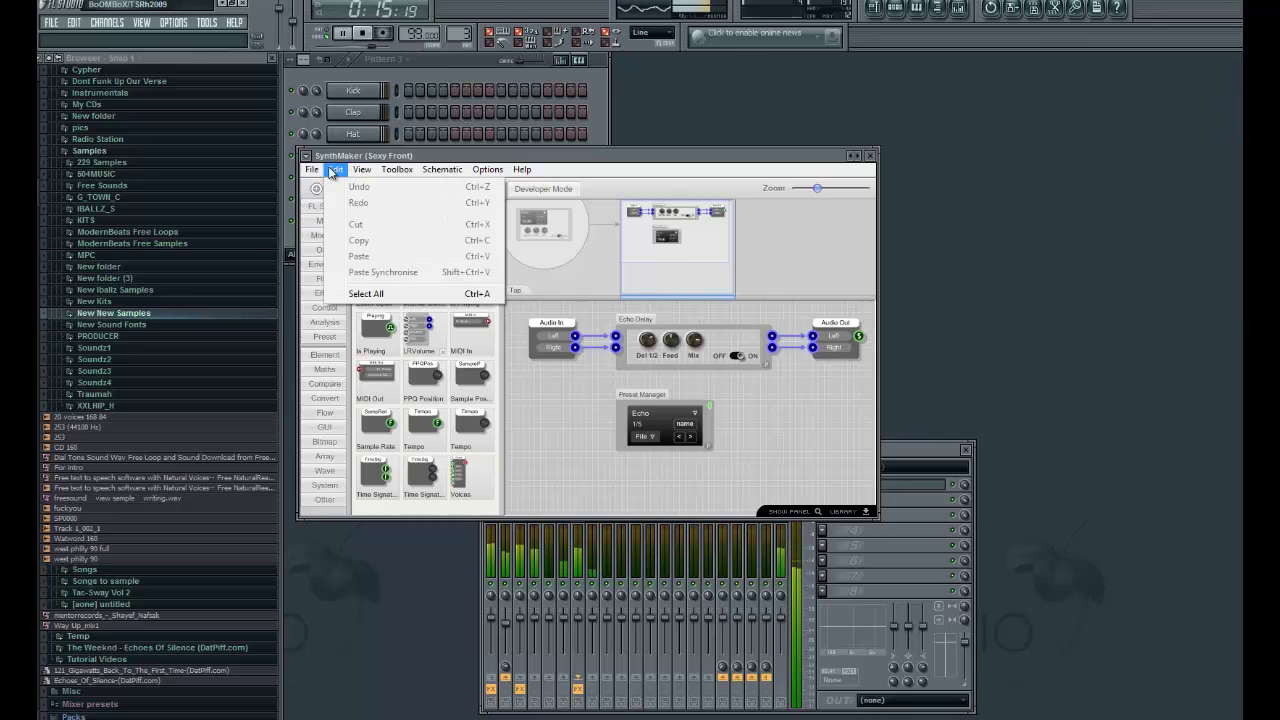
{"action": "left_click", "coordinate": [362, 169]}
{"action": "left_click", "coordinate": [324, 293]}
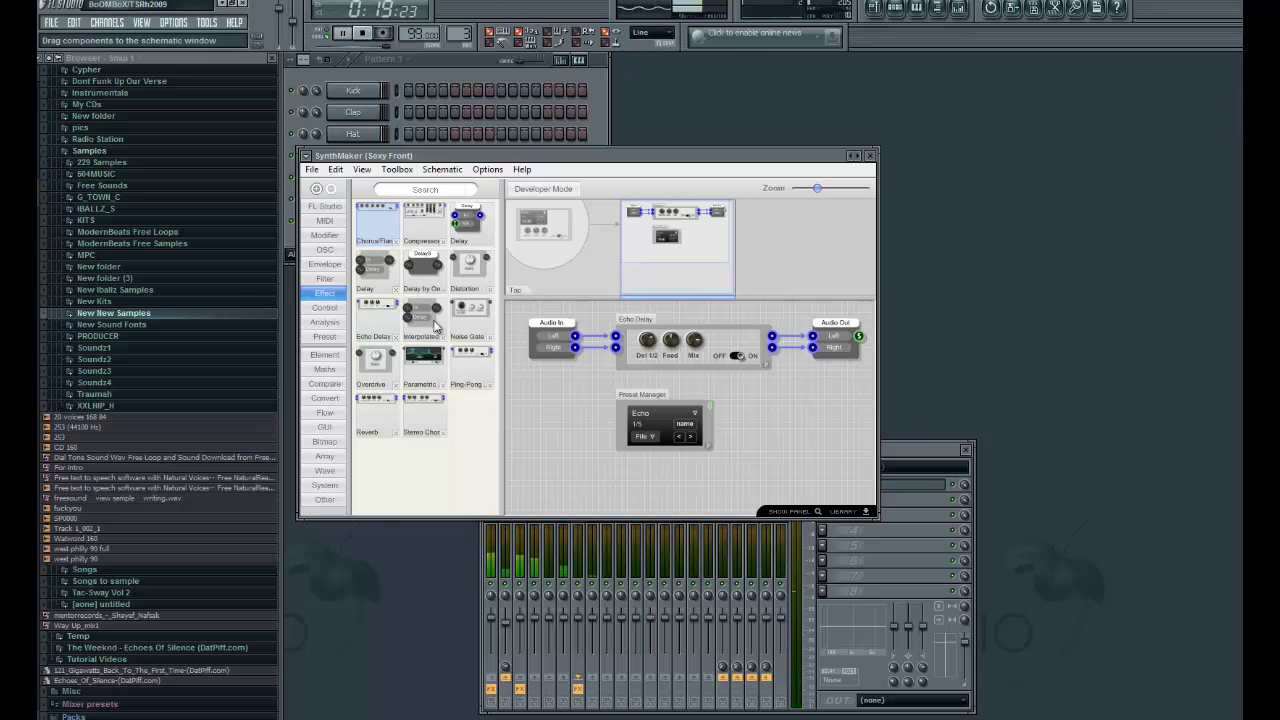
{"action": "left_click", "coordinate": [462, 362]}
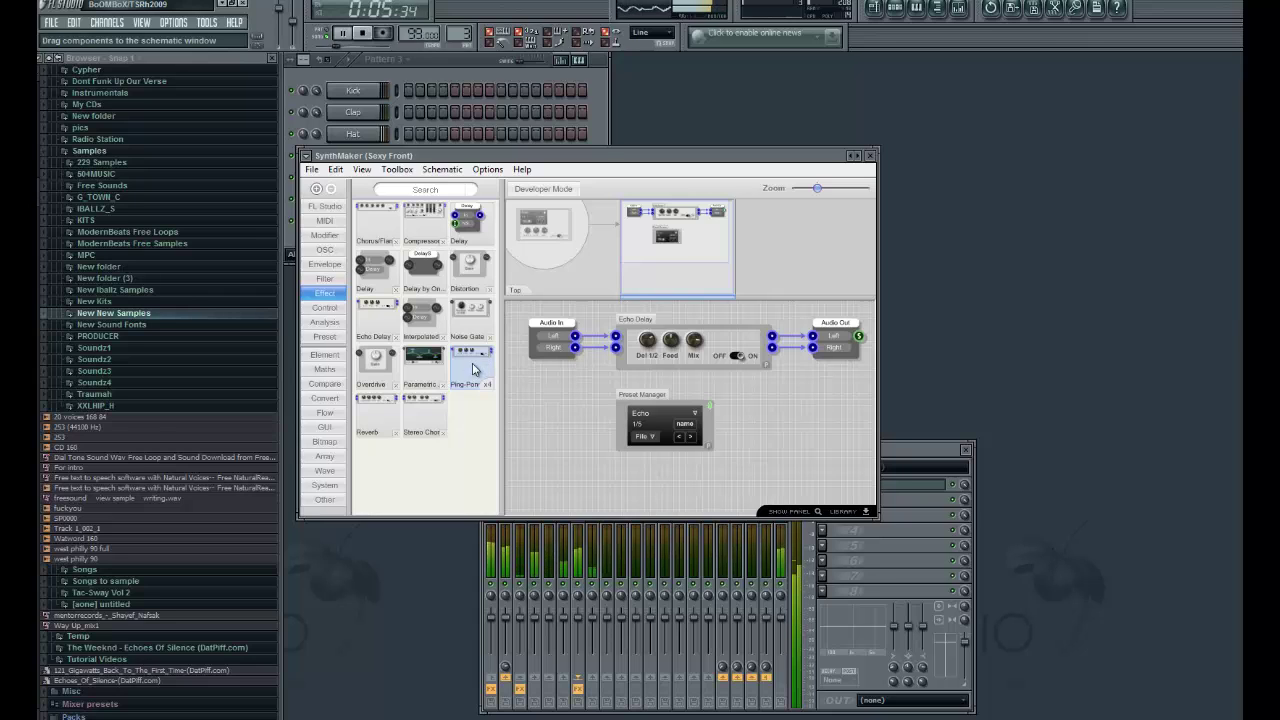
{"action": "left_click", "coordinate": [871, 157]}
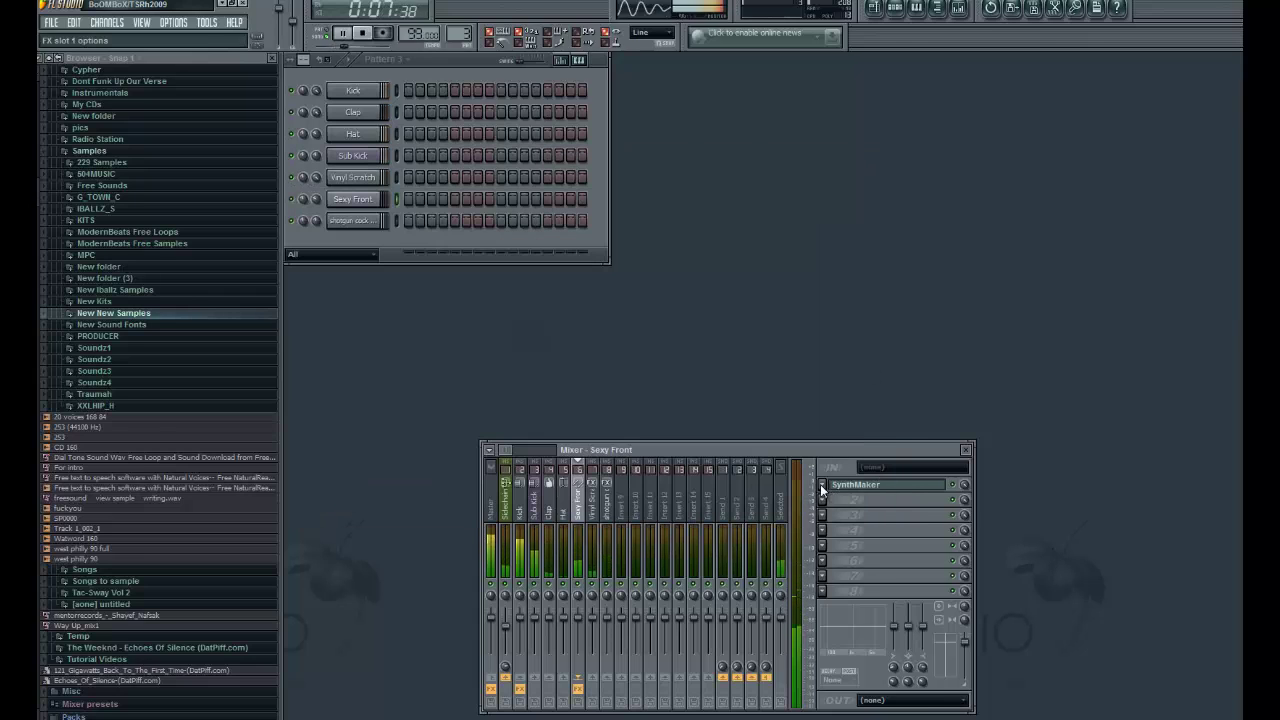
Replace SynthMaker with iZotope Alloy in the Sexy Front track's first effect slot
{"action": "left_click", "coordinate": [822, 484]}
{"action": "mouse_move", "coordinate": [849, 469]}
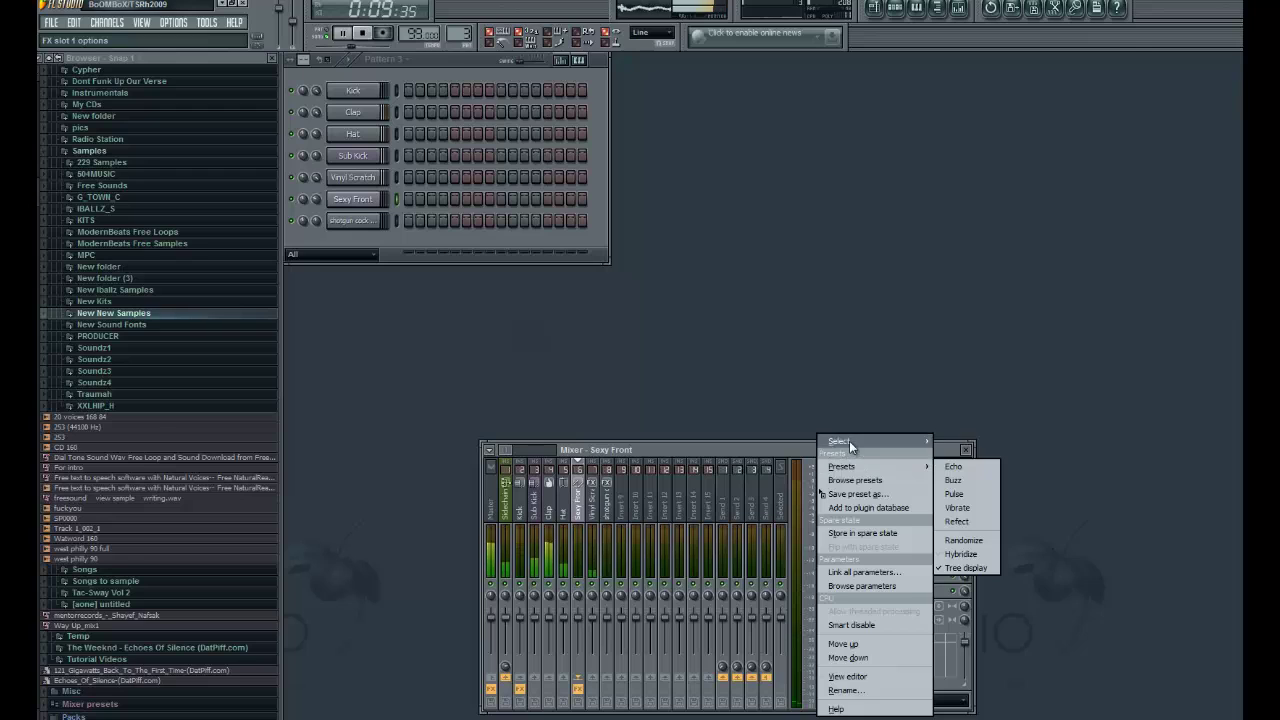
{"action": "mouse_move", "coordinate": [849, 441]}
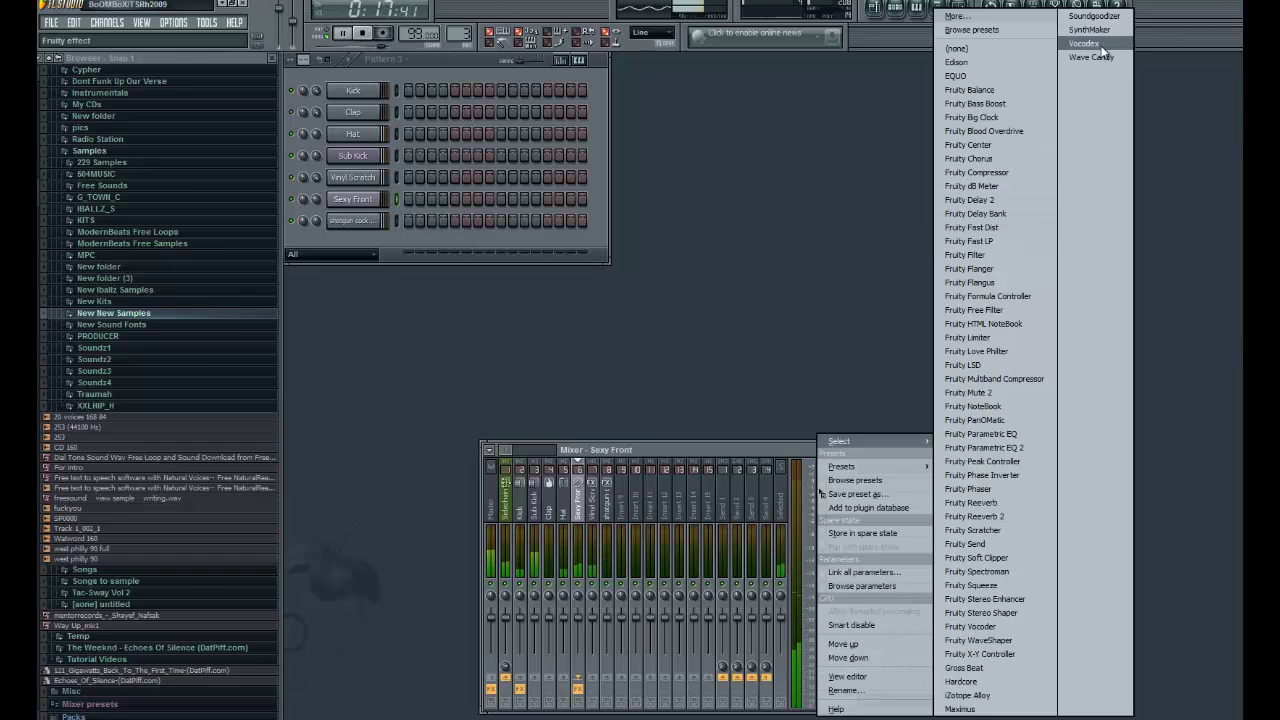
{"action": "left_click", "coordinate": [977, 696]}
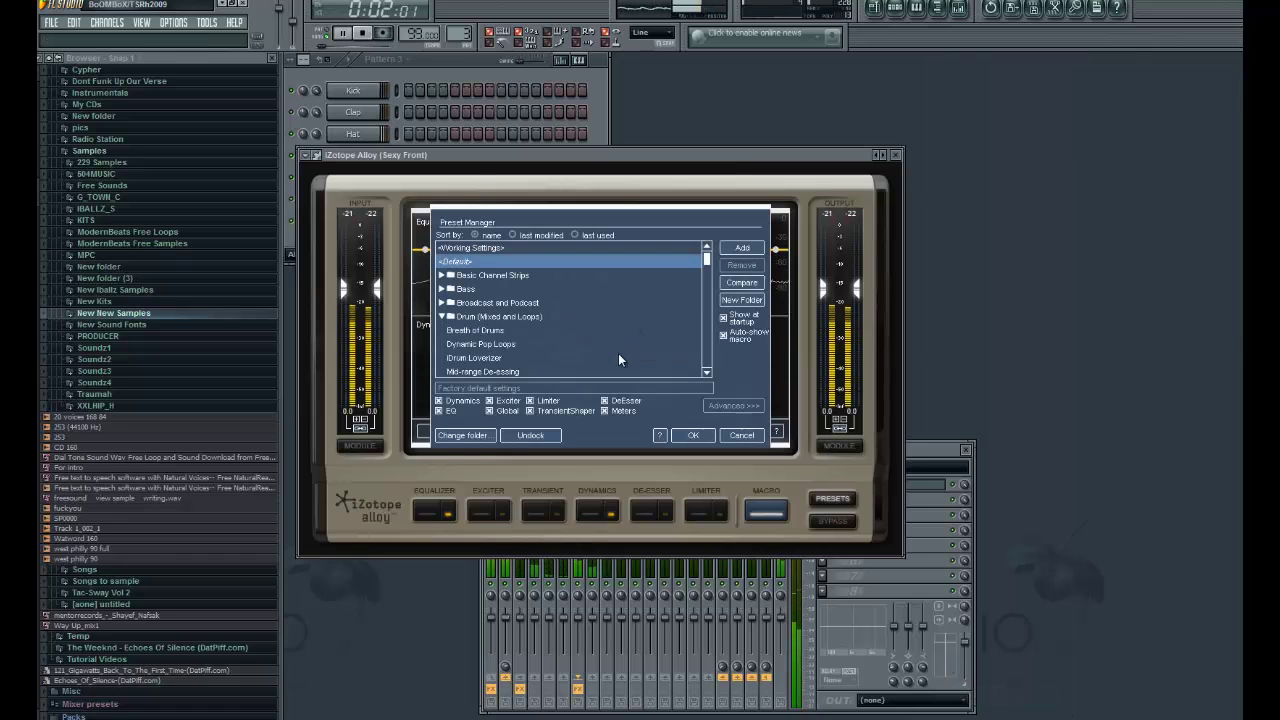
Try Alloy's DJ Ducker (Sidechain) and Extreme Ess presets, select Excite Vocals, and close the plug-in window
{"action": "left_click_drag", "start_coordinate": [708, 258], "coordinate": [711, 341]}
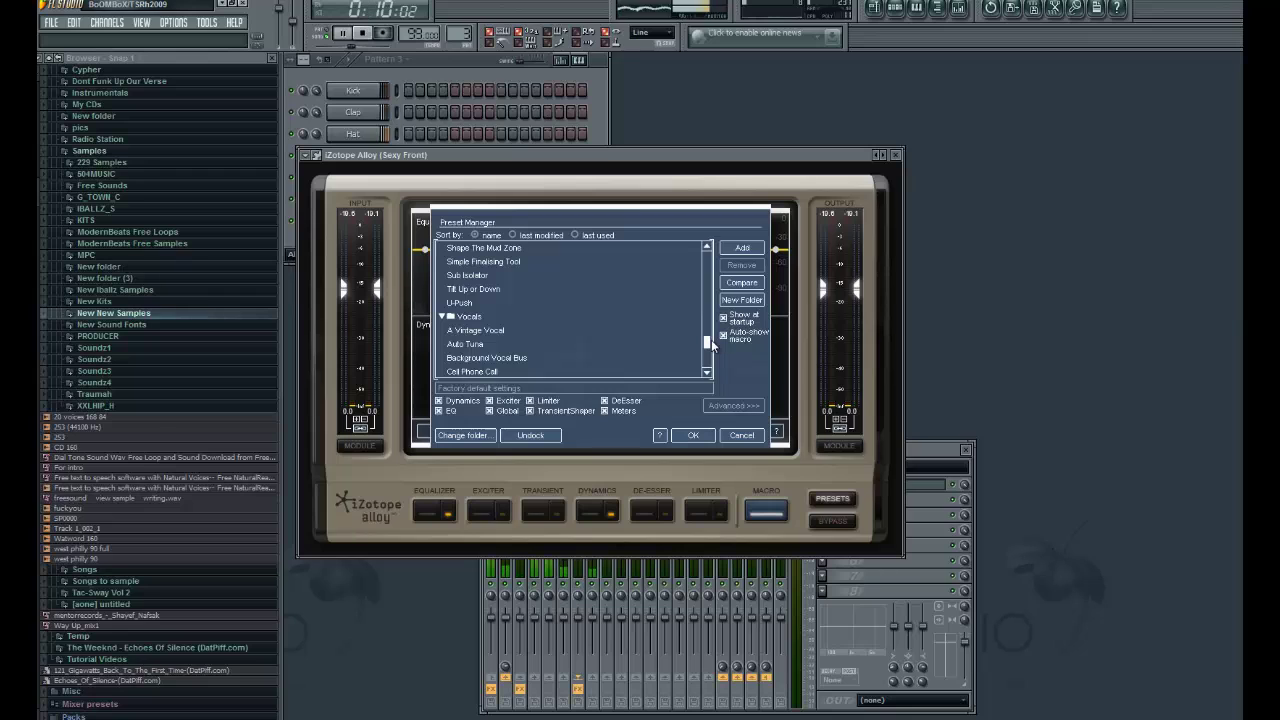
{"action": "left_click_drag", "start_coordinate": [711, 339], "coordinate": [713, 352]}
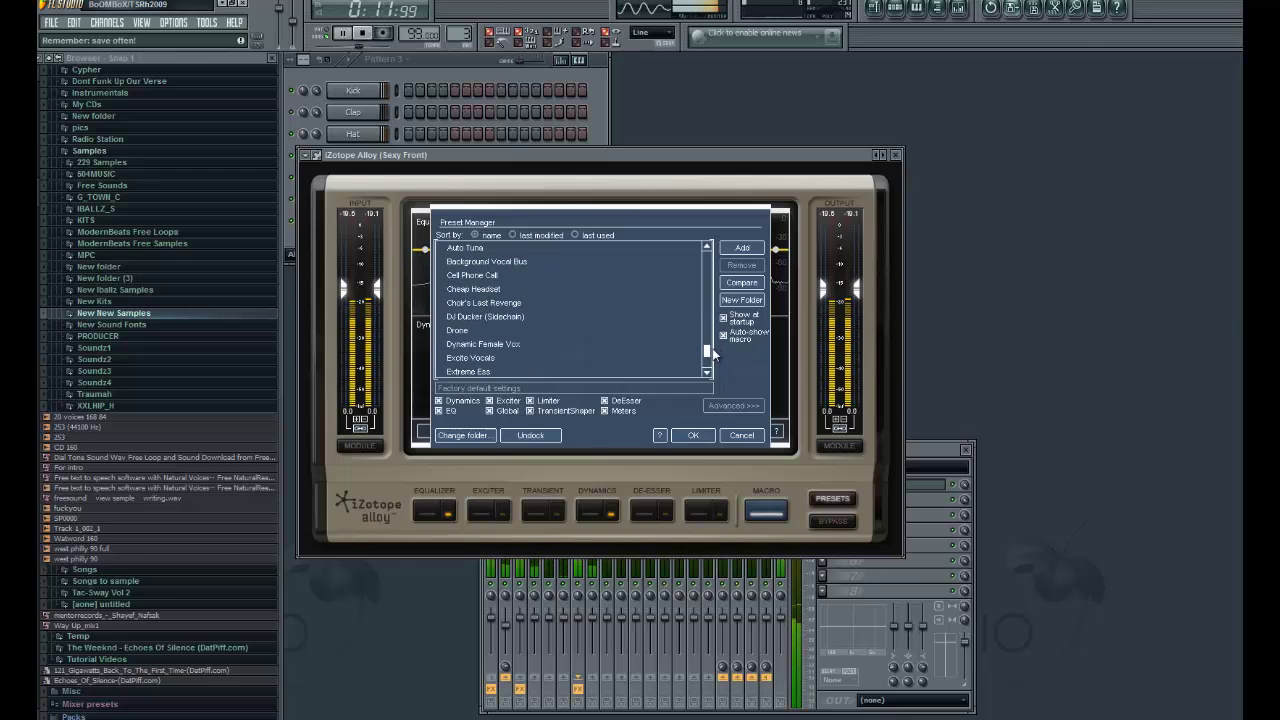
{"action": "left_click", "coordinate": [494, 318]}
{"action": "left_click", "coordinate": [487, 372]}
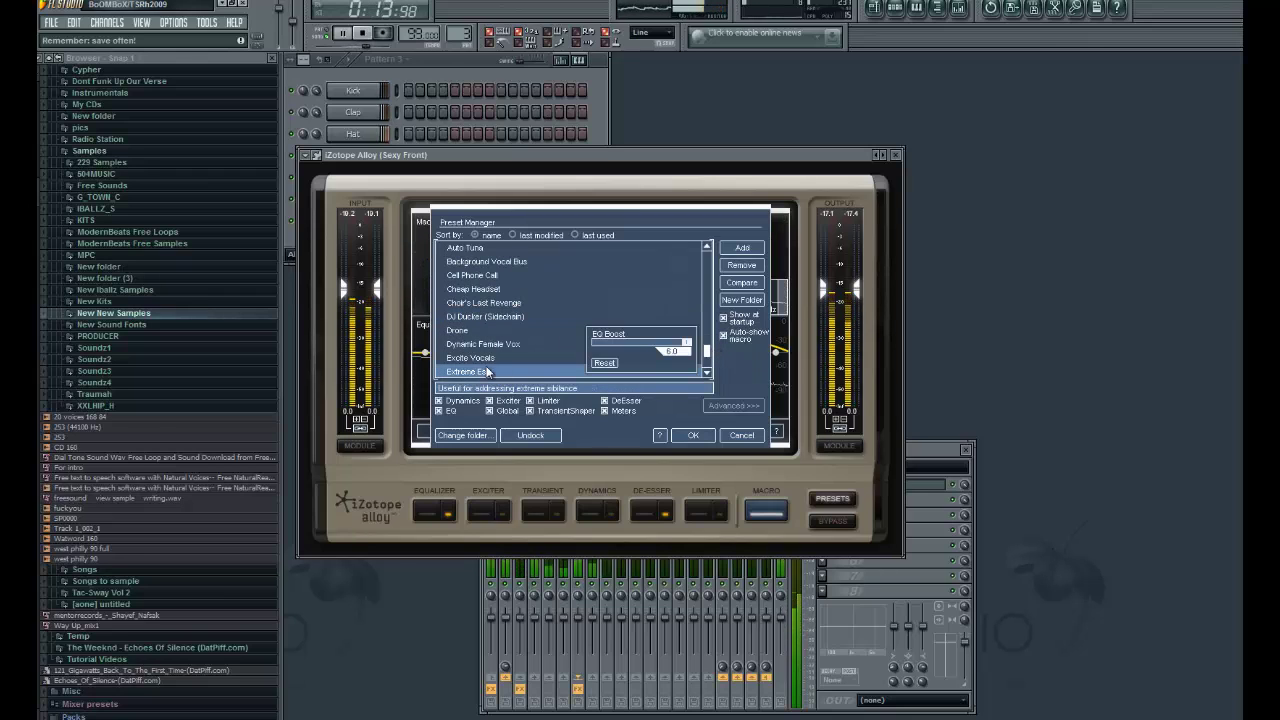
{"action": "left_click", "coordinate": [488, 359]}
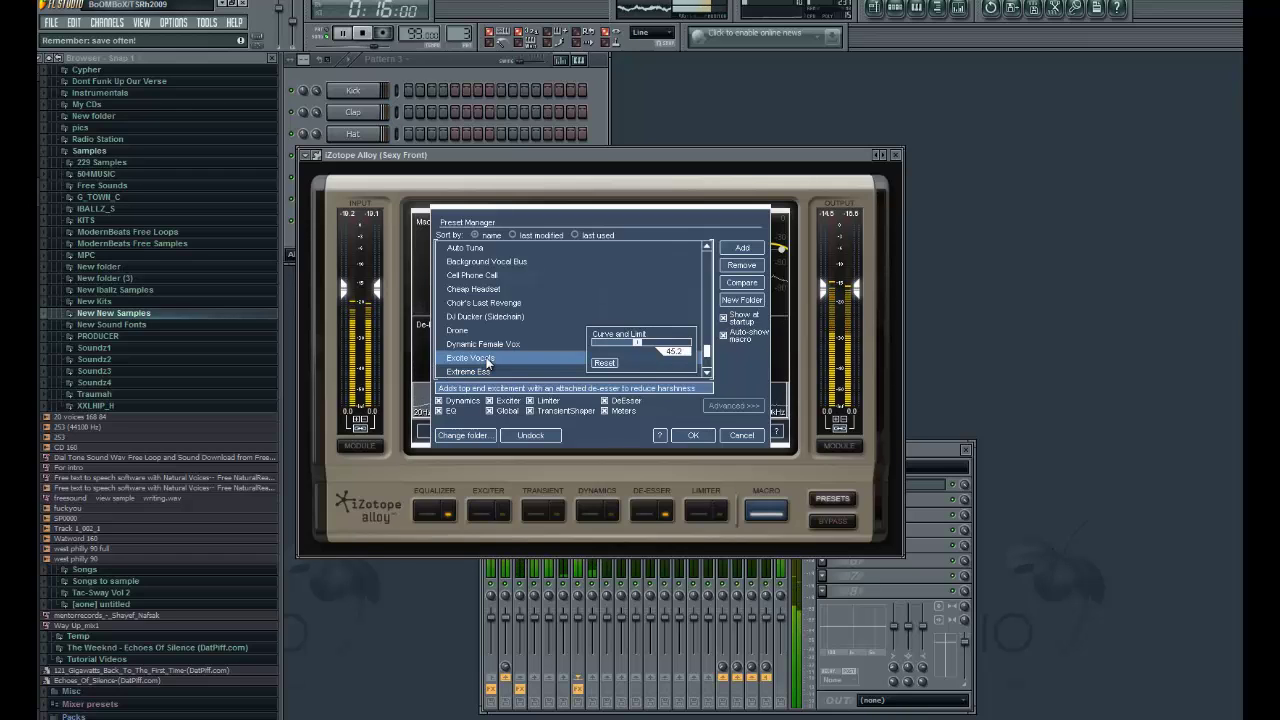
{"action": "left_click", "coordinate": [896, 155]}
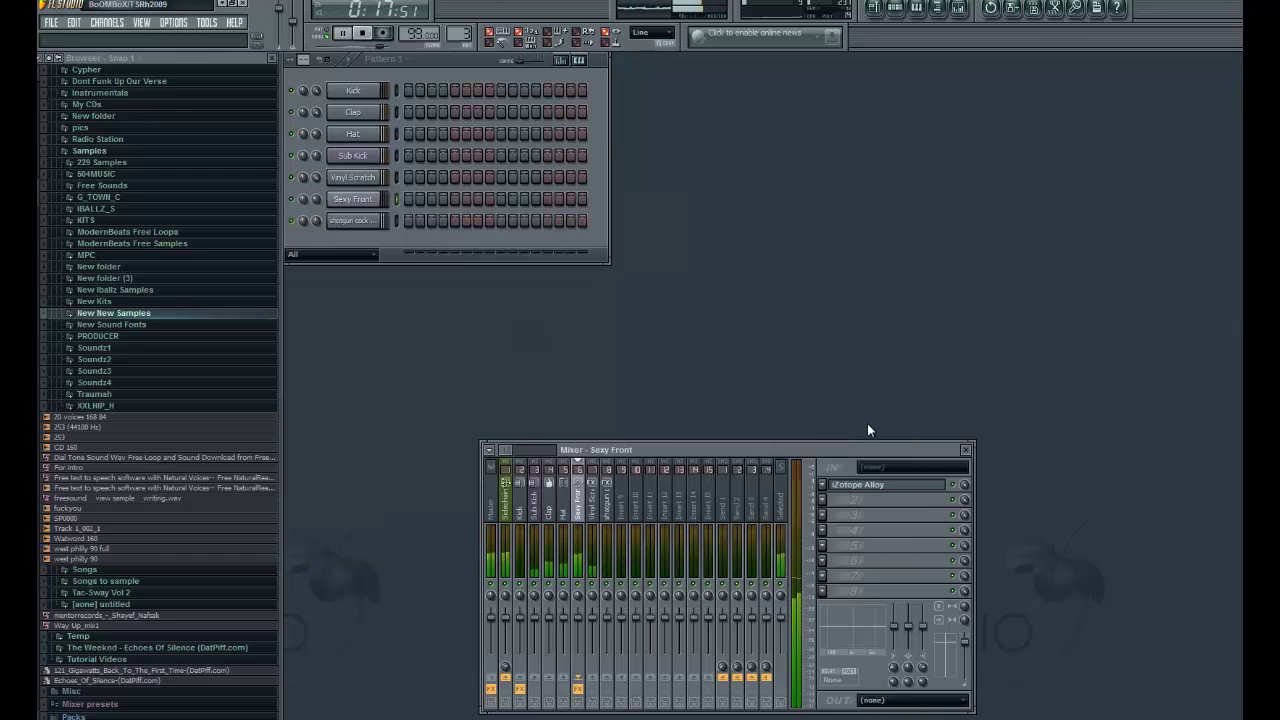
Replace iZotope Alloy with Gross Beat in the Sexy Front track's first effect slot
{"action": "left_click", "coordinate": [830, 490]}
{"action": "mouse_move", "coordinate": [854, 459]}
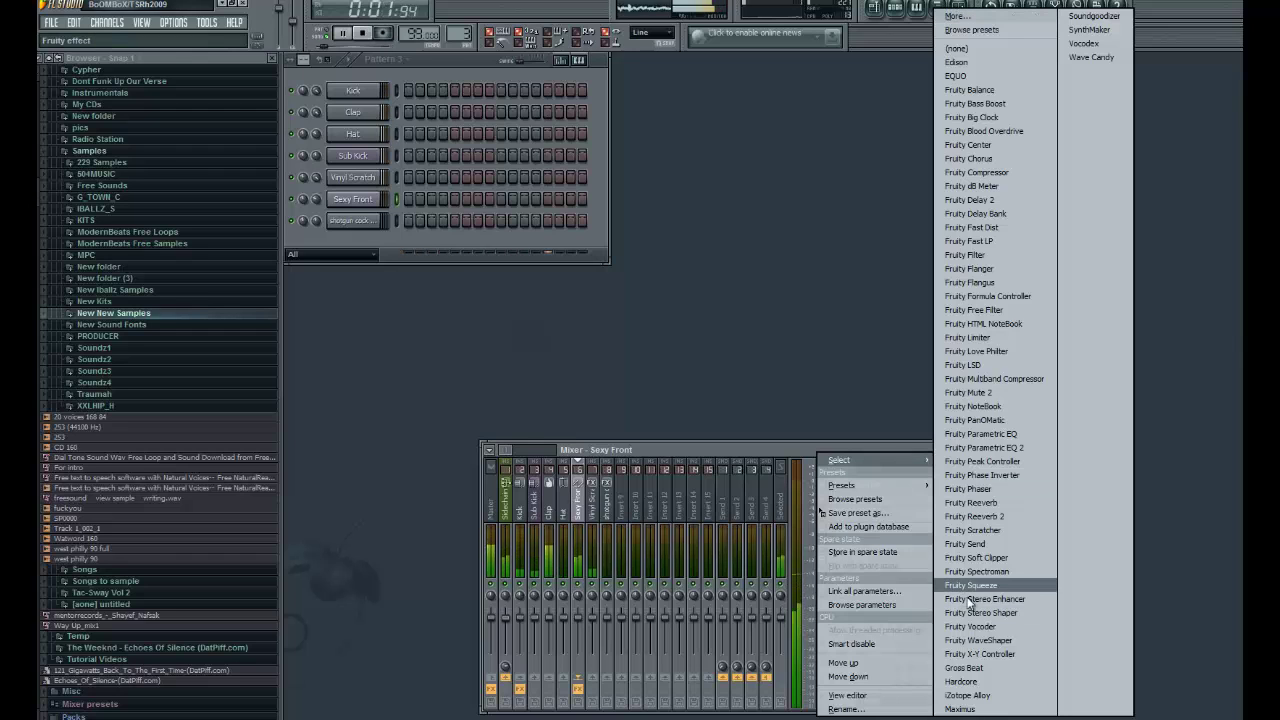
{"action": "left_click", "coordinate": [964, 667]}
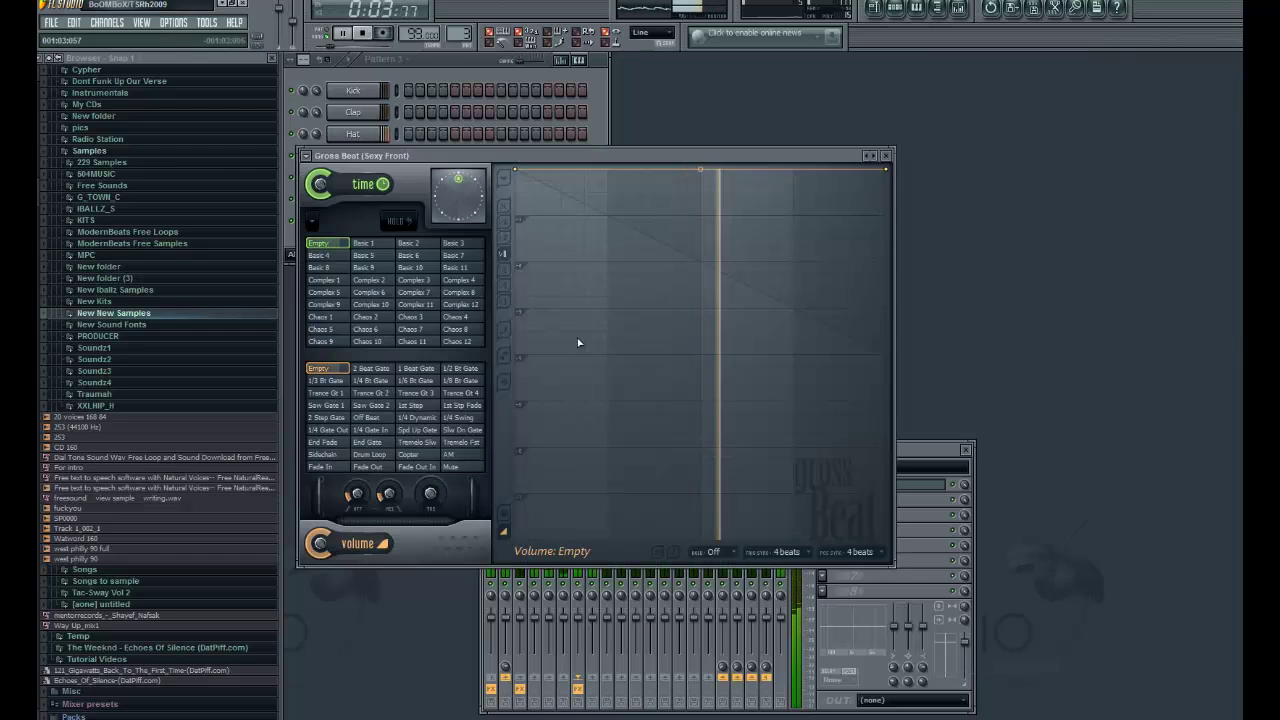
{"action": "left_click", "coordinate": [890, 160]}
{"action": "left_click", "coordinate": [836, 490]}
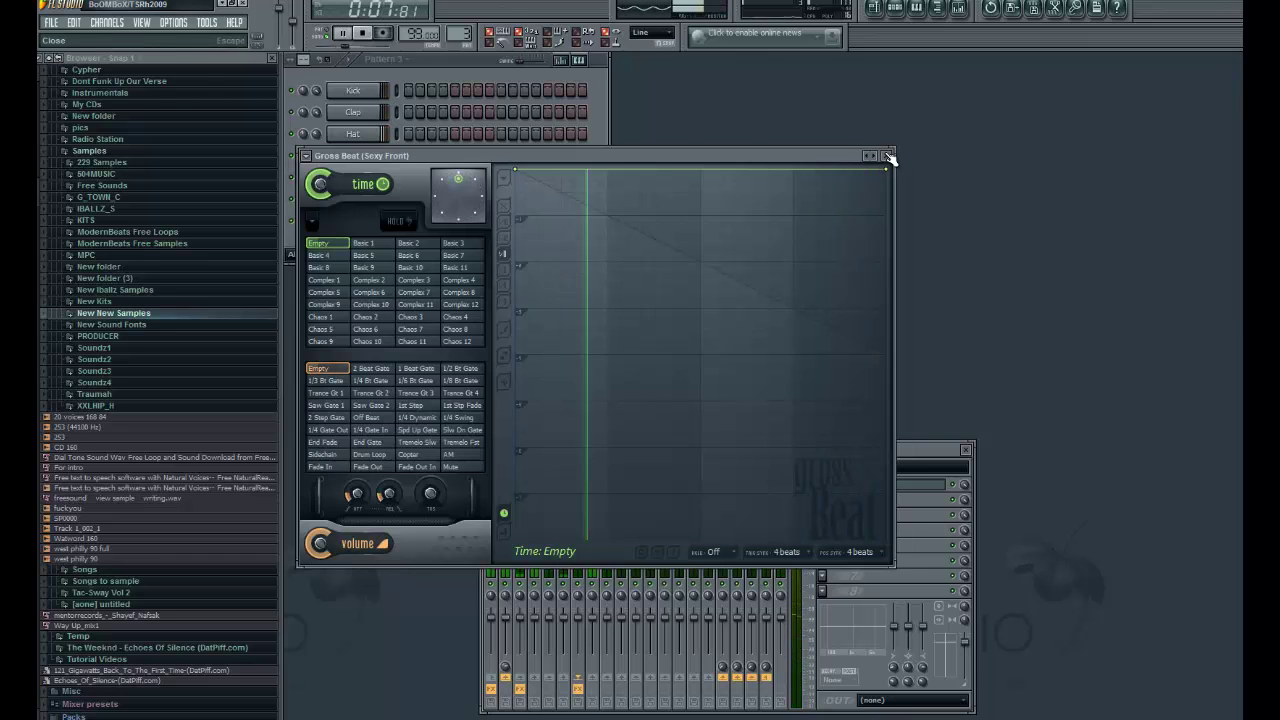
Replace Gross Beat with Wave Candy in the Sexy Front track's first effect slot
{"action": "left_click", "coordinate": [890, 158]}
{"action": "left_click", "coordinate": [826, 490]}
{"action": "mouse_move", "coordinate": [901, 465]}
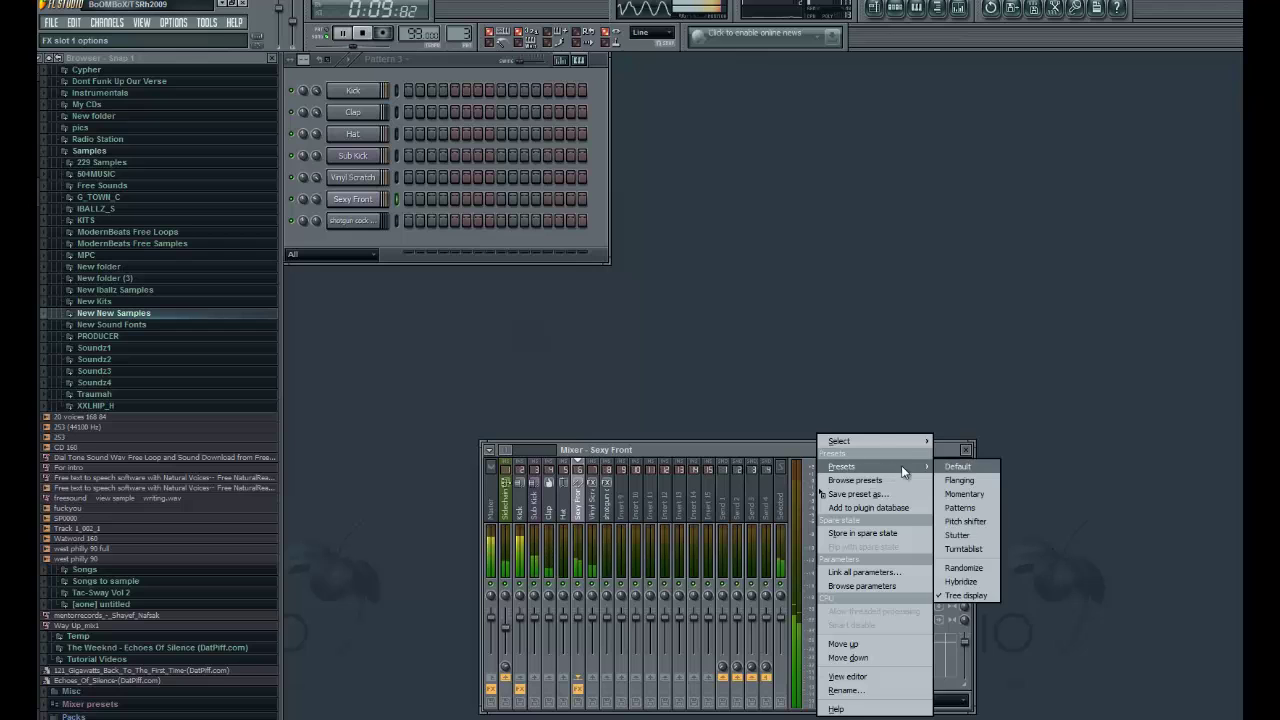
{"action": "mouse_move", "coordinate": [878, 439]}
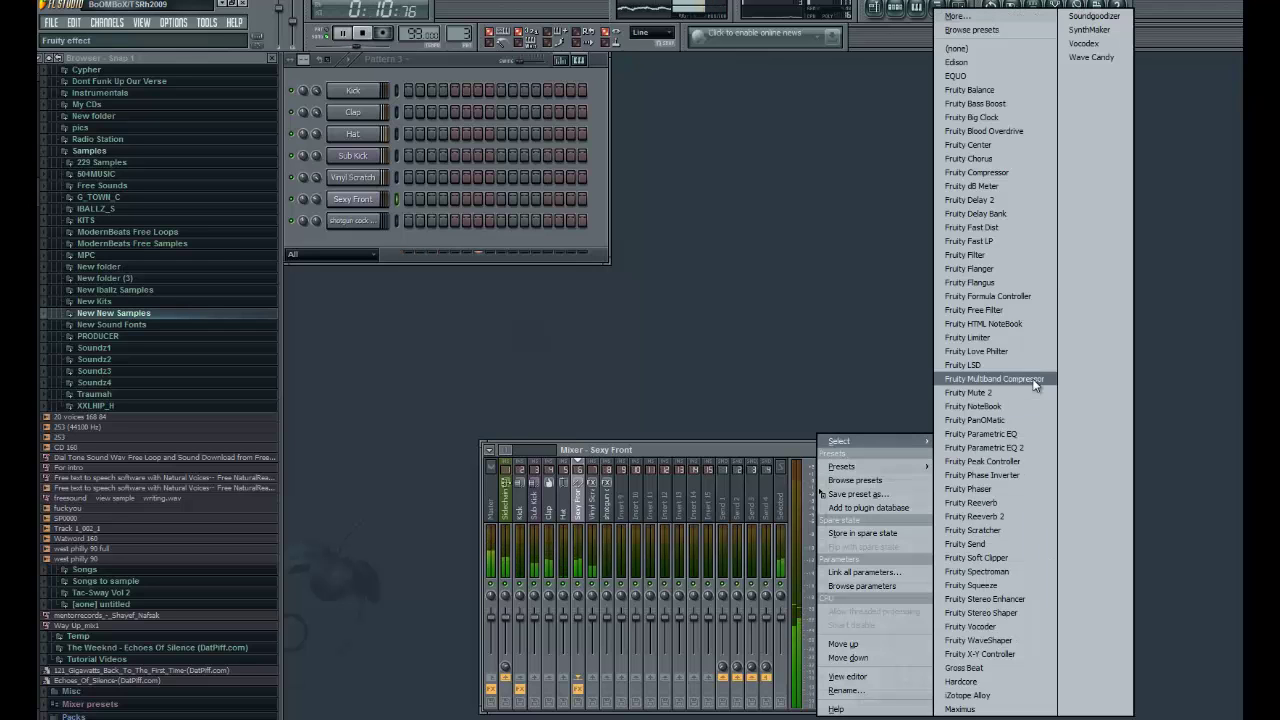
{"action": "left_click", "coordinate": [1090, 58]}
Replace Wave Candy with Vocodex in the Sexy Front track's first effect slot
{"action": "left_click", "coordinate": [830, 490]}
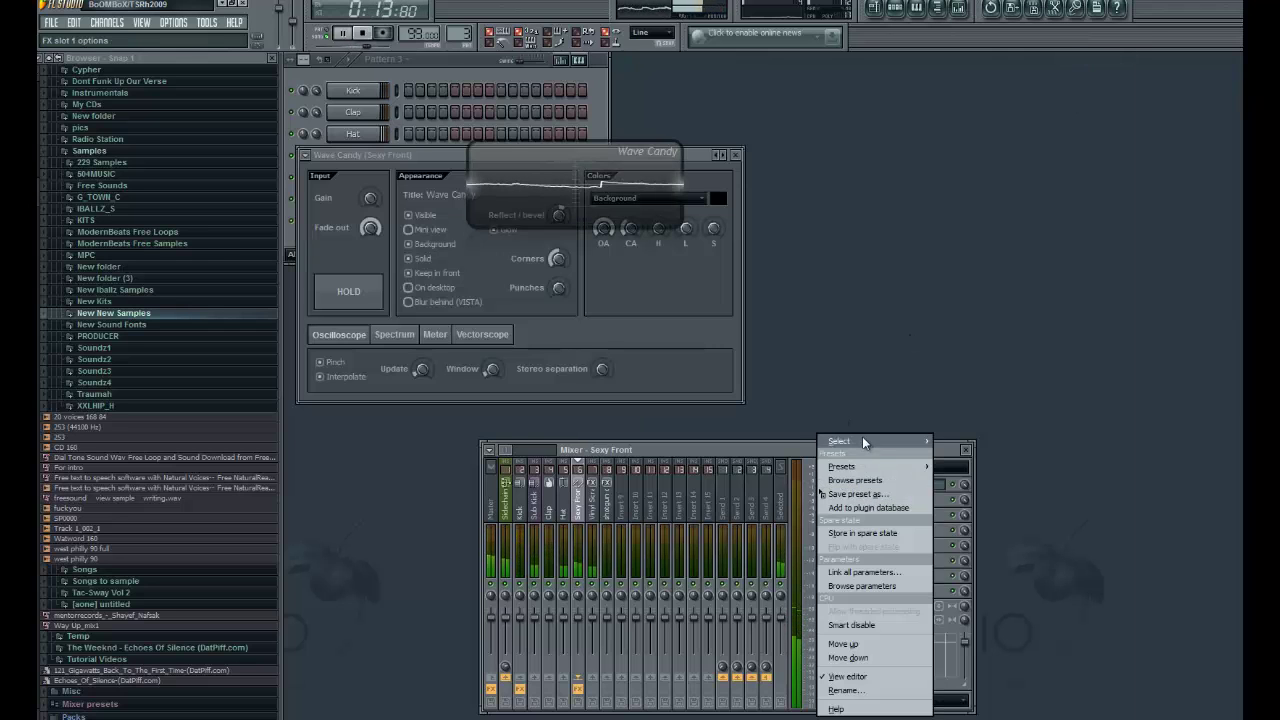
{"action": "mouse_move", "coordinate": [862, 441]}
{"action": "left_click", "coordinate": [1084, 48]}
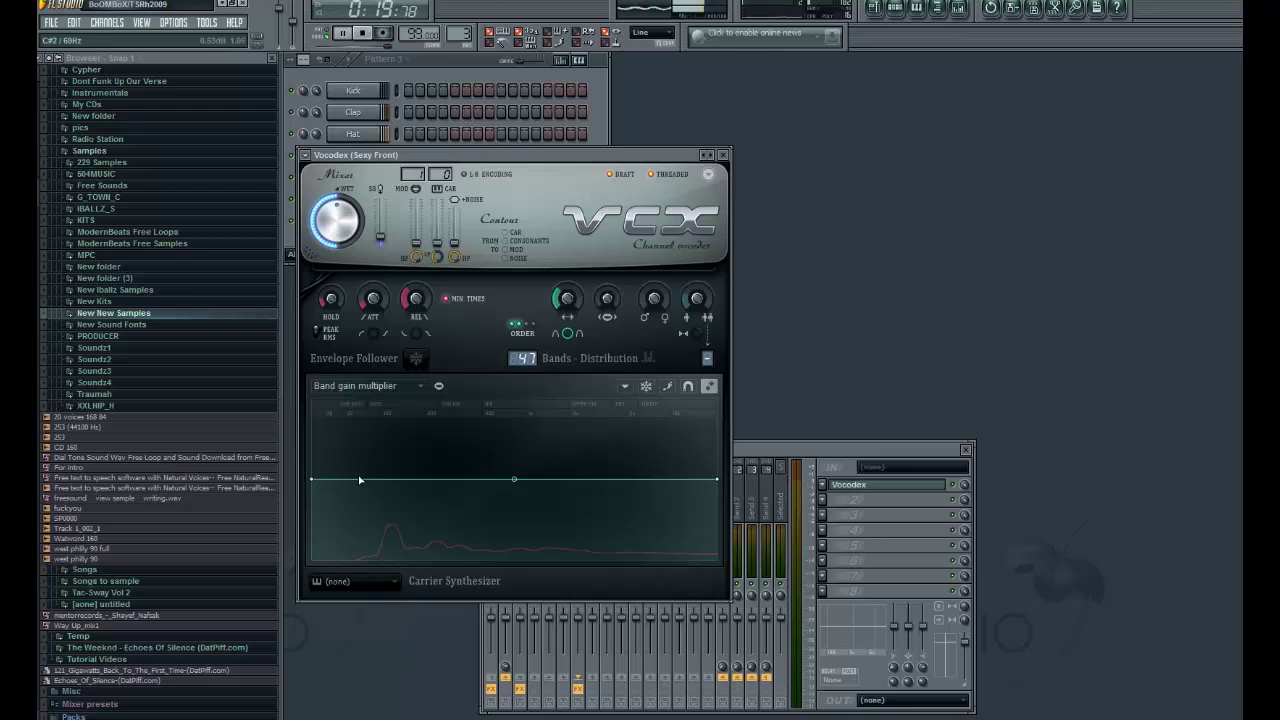
Try a Vocodex preset that uses the Power carrier synthesizer
{"action": "left_click", "coordinate": [823, 486]}
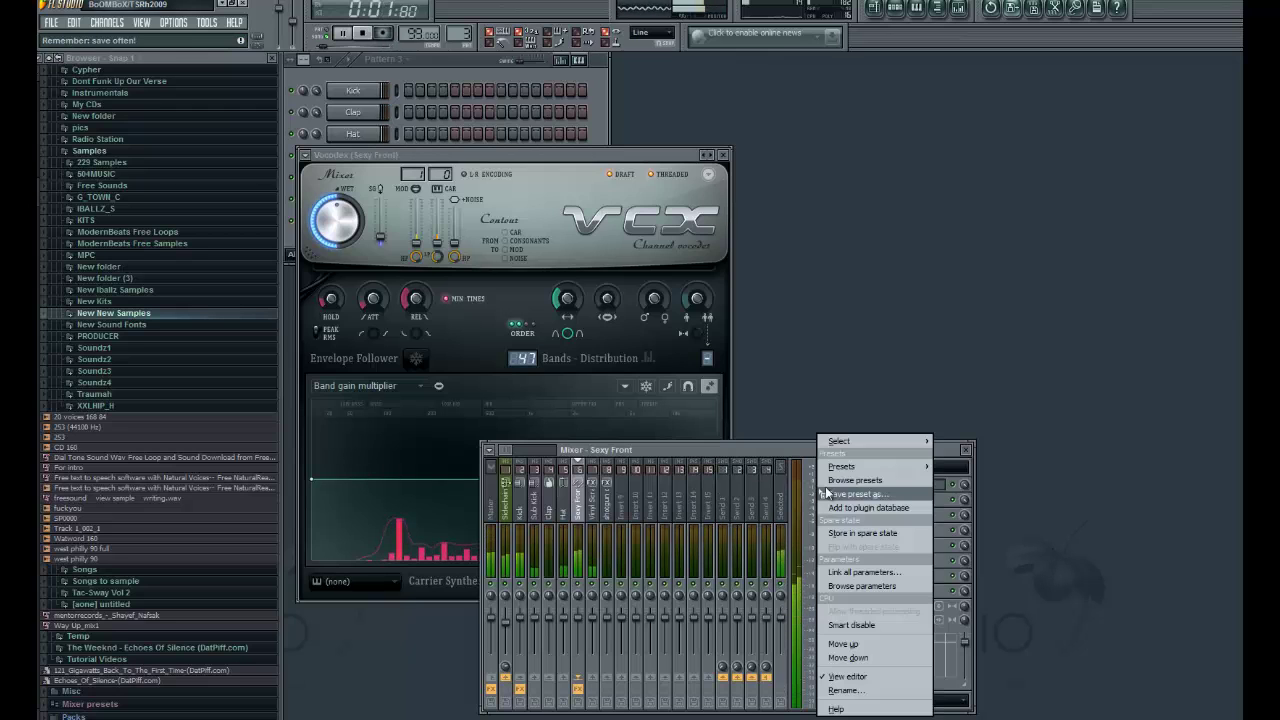
{"action": "mouse_move", "coordinate": [850, 466]}
{"action": "mouse_move", "coordinate": [977, 468]}
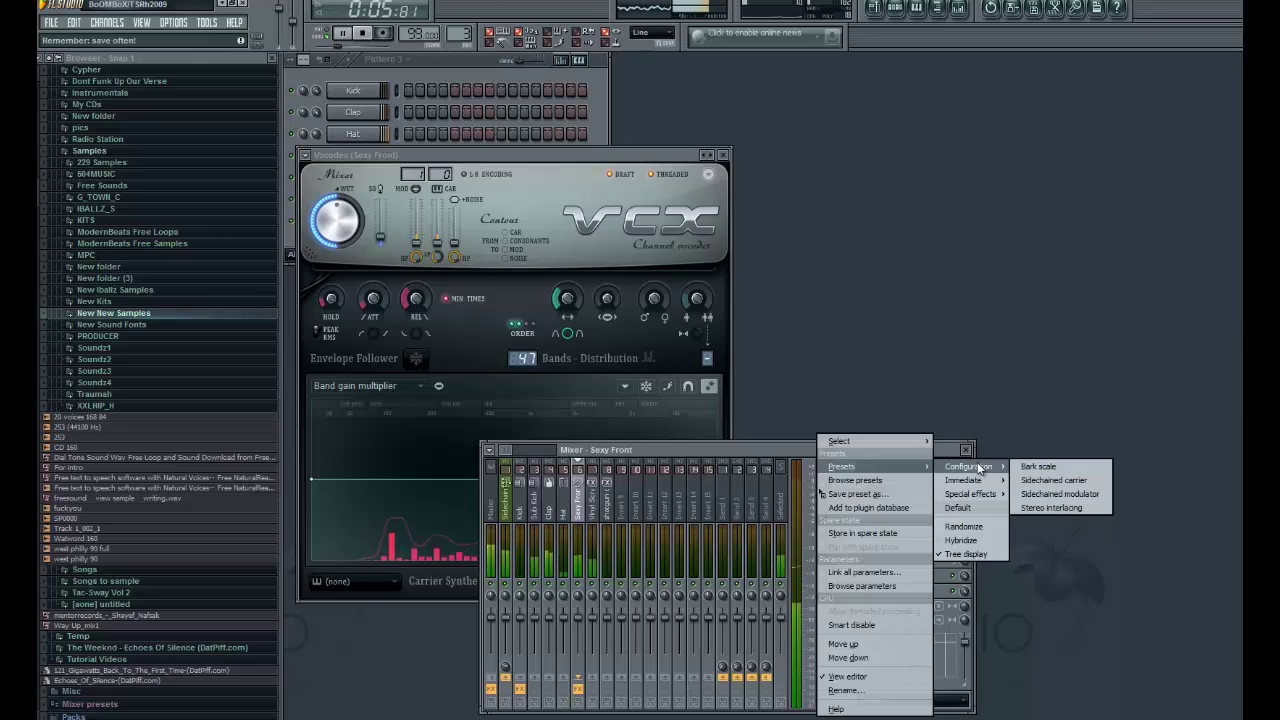
{"action": "left_click", "coordinate": [1040, 494]}
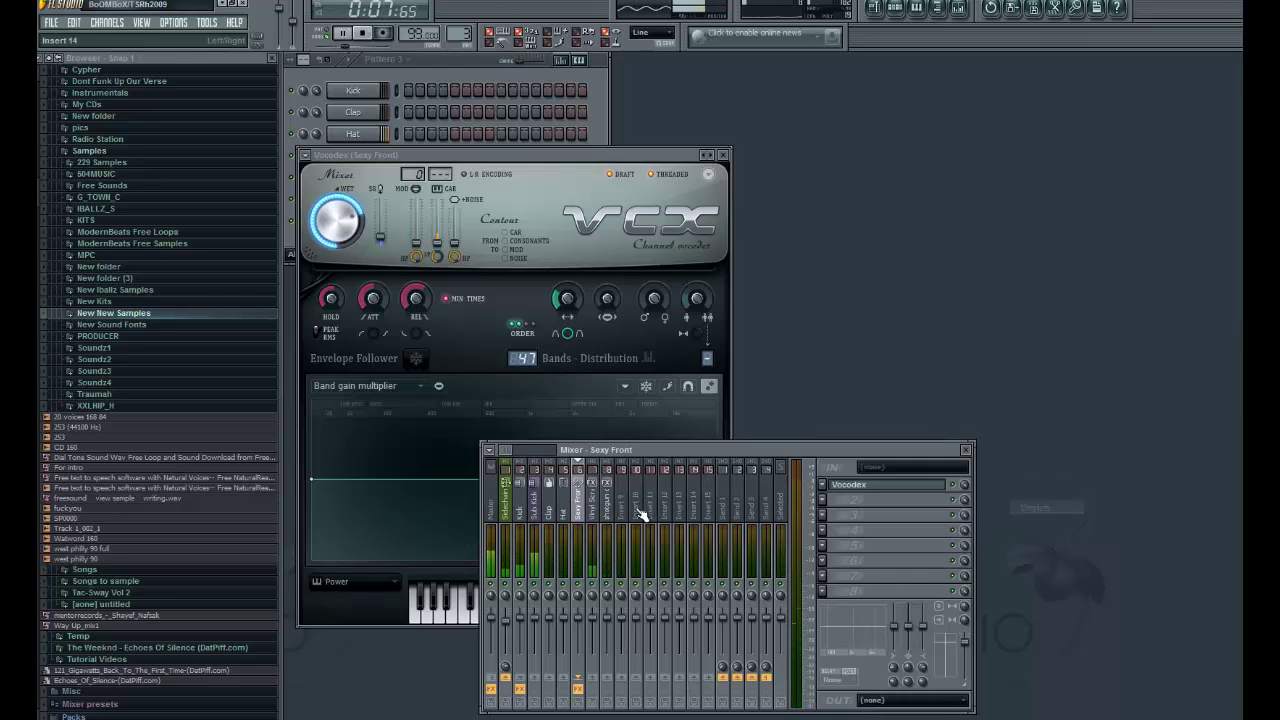
Move the mixer window clear of the Vocodex window and stop playback
{"action": "left_click_drag", "start_coordinate": [737, 451], "coordinate": [998, 373]}
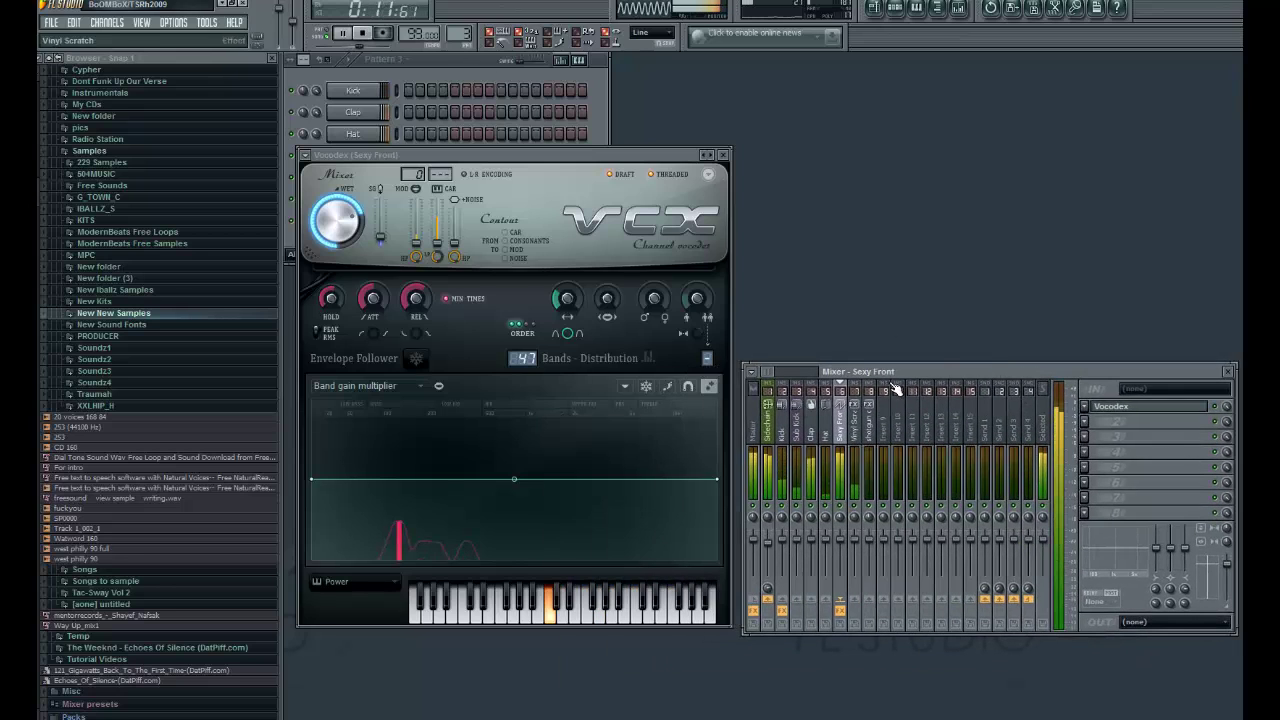
{"action": "left_click", "coordinate": [373, 36]}
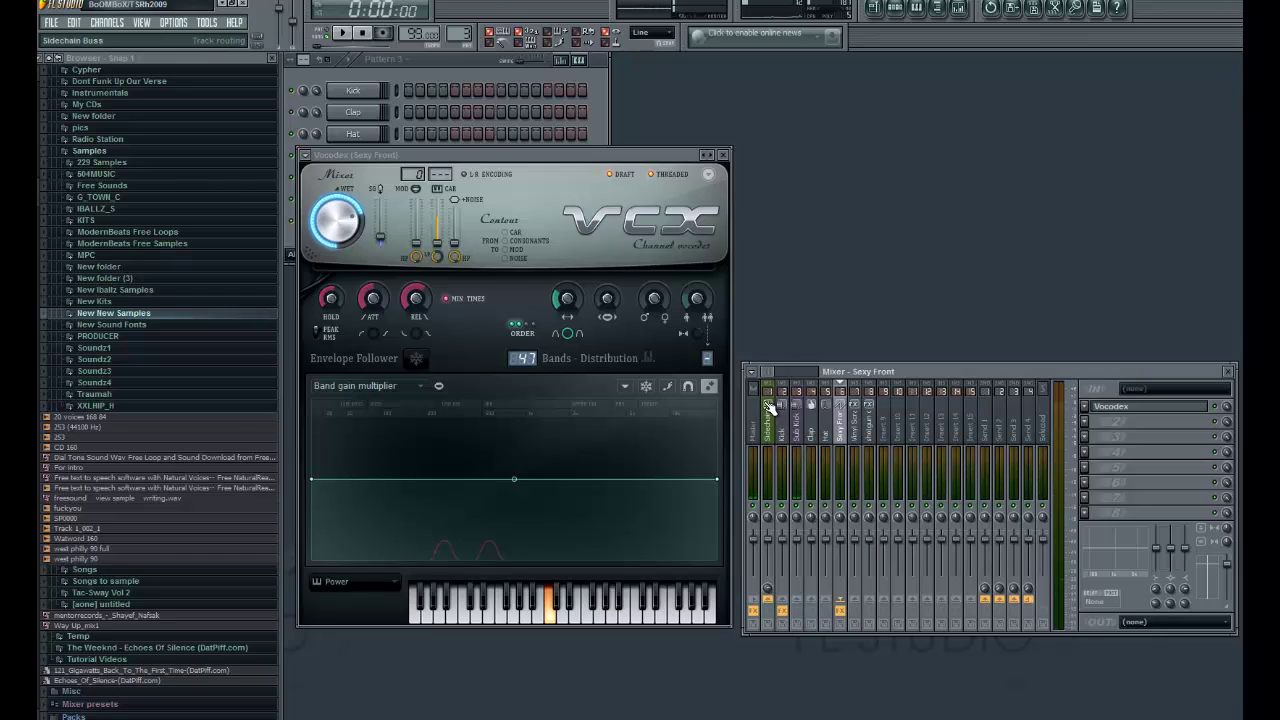
{"action": "left_click", "coordinate": [753, 374]}
{"action": "left_click", "coordinate": [888, 372]}
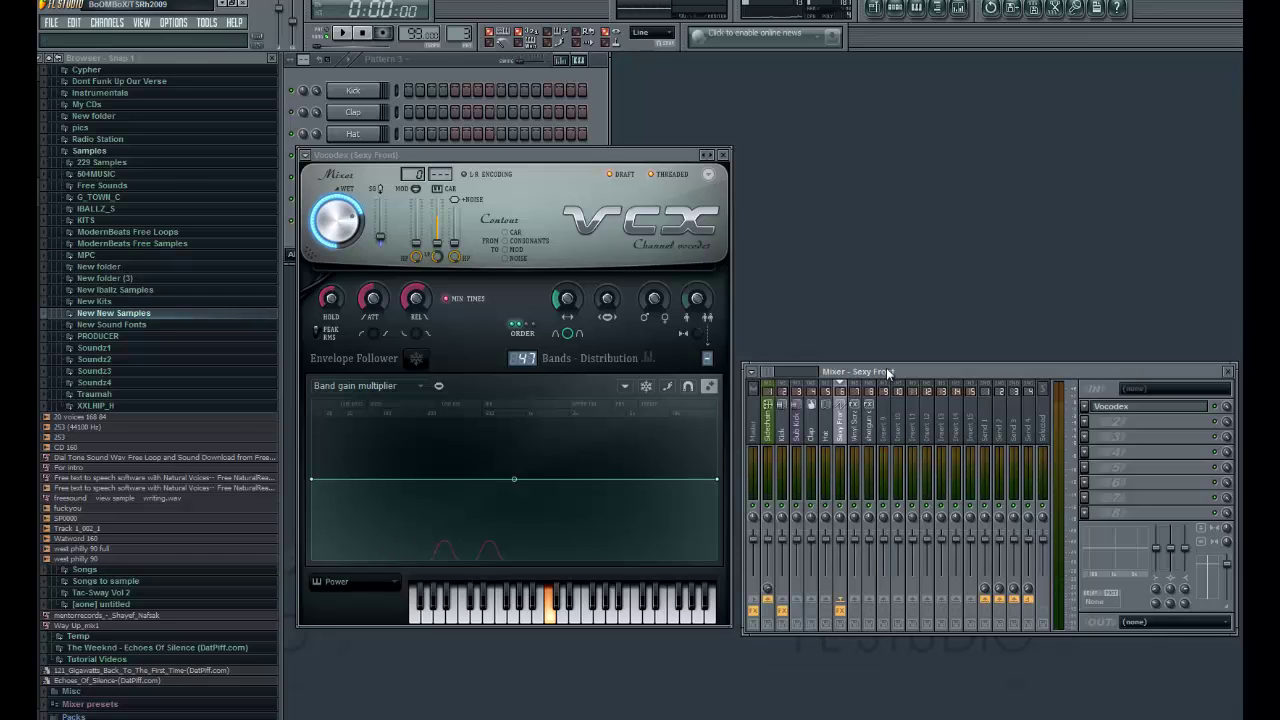
Load a Vocodex preset with no carrier synthesizer and play pattern 2
{"action": "left_click", "coordinate": [305, 155]}
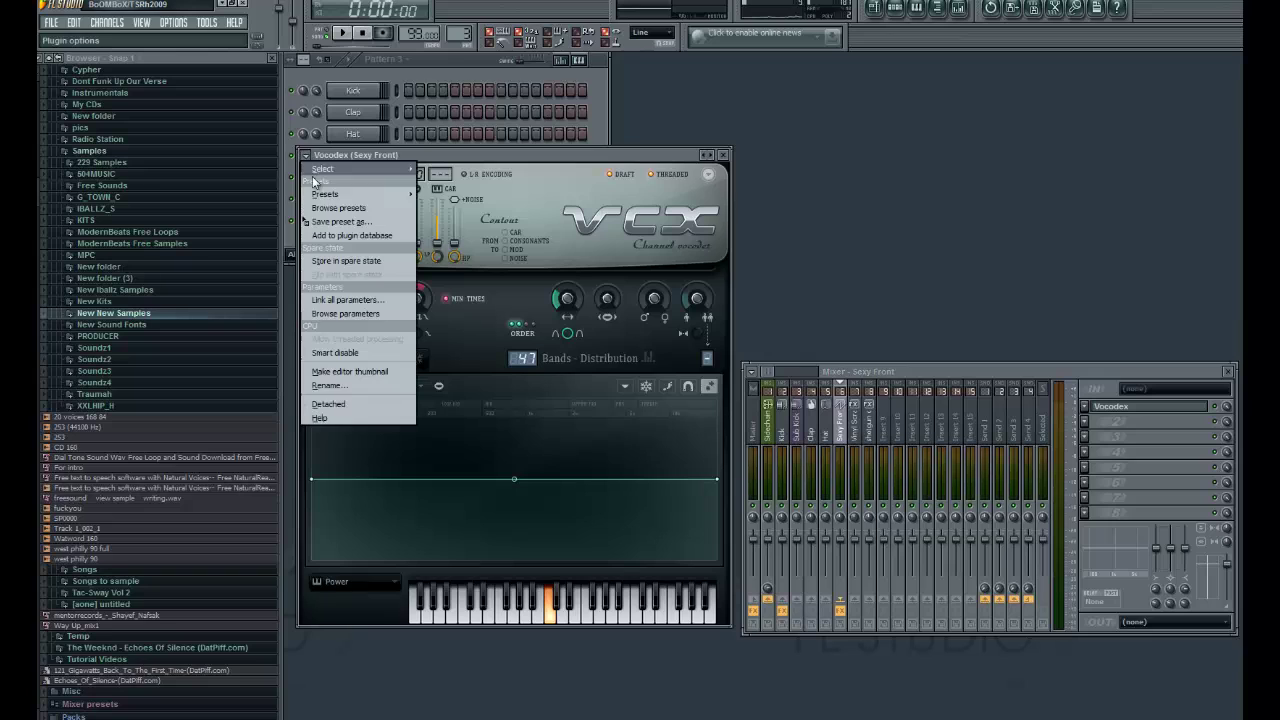
{"action": "mouse_move", "coordinate": [323, 195]}
{"action": "mouse_move", "coordinate": [481, 208]}
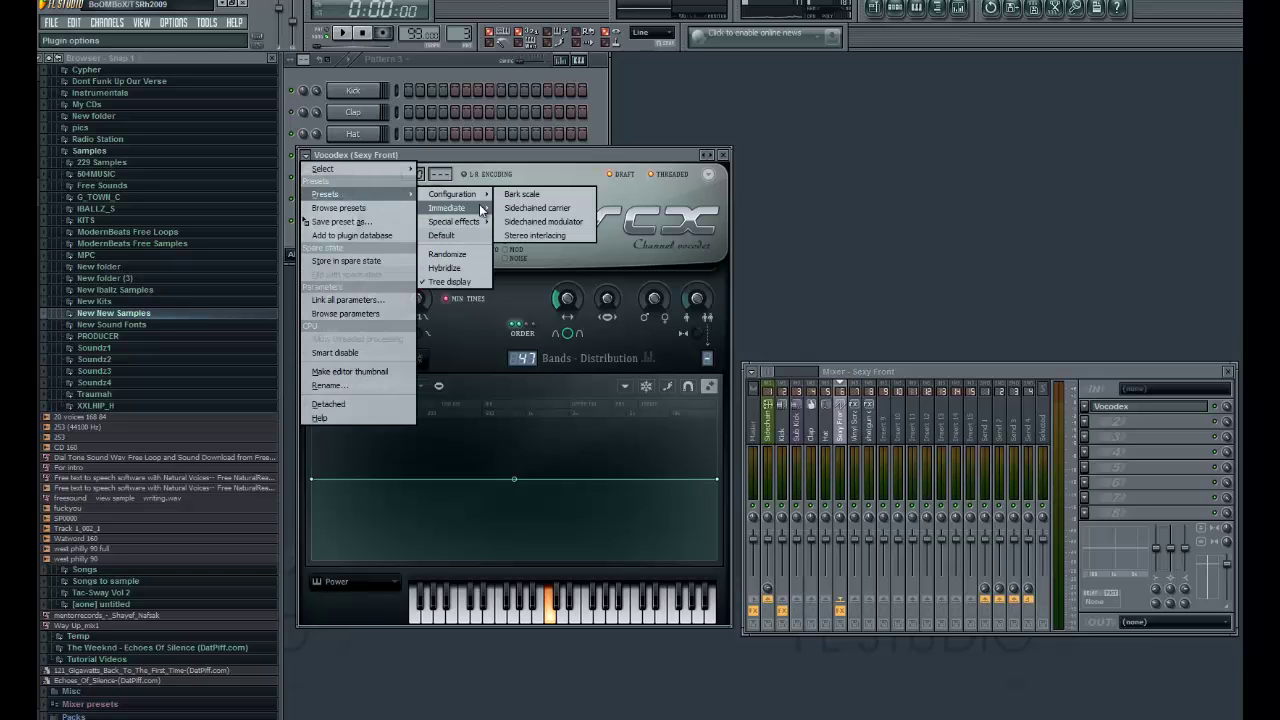
{"action": "left_click", "coordinate": [537, 209]}
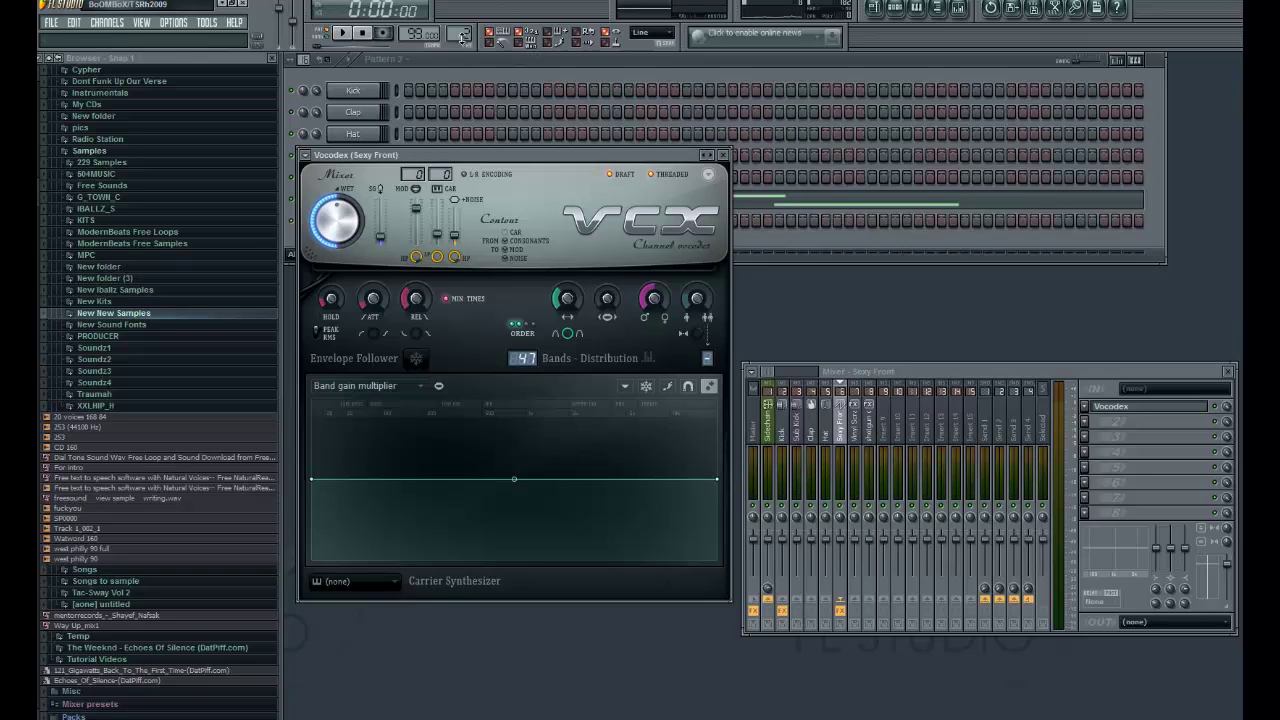
{"action": "scroll", "coordinate": [460, 36], "scroll_direction": "down", "scroll_amount": 1}
{"action": "key", "text": "space"}
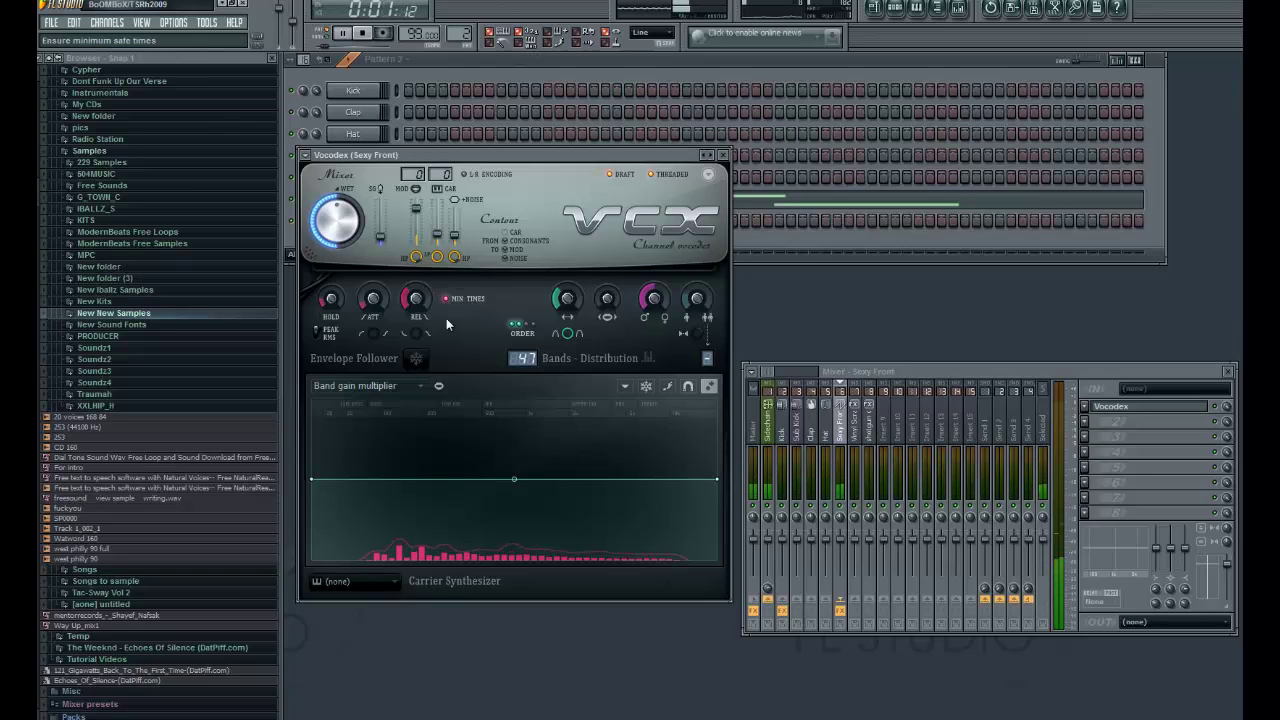
Try several Vocodex carrier tones, including Supersaw and Chip, and select Ensemble
{"action": "left_click", "coordinate": [383, 580]}
{"action": "left_click", "coordinate": [553, 626]}
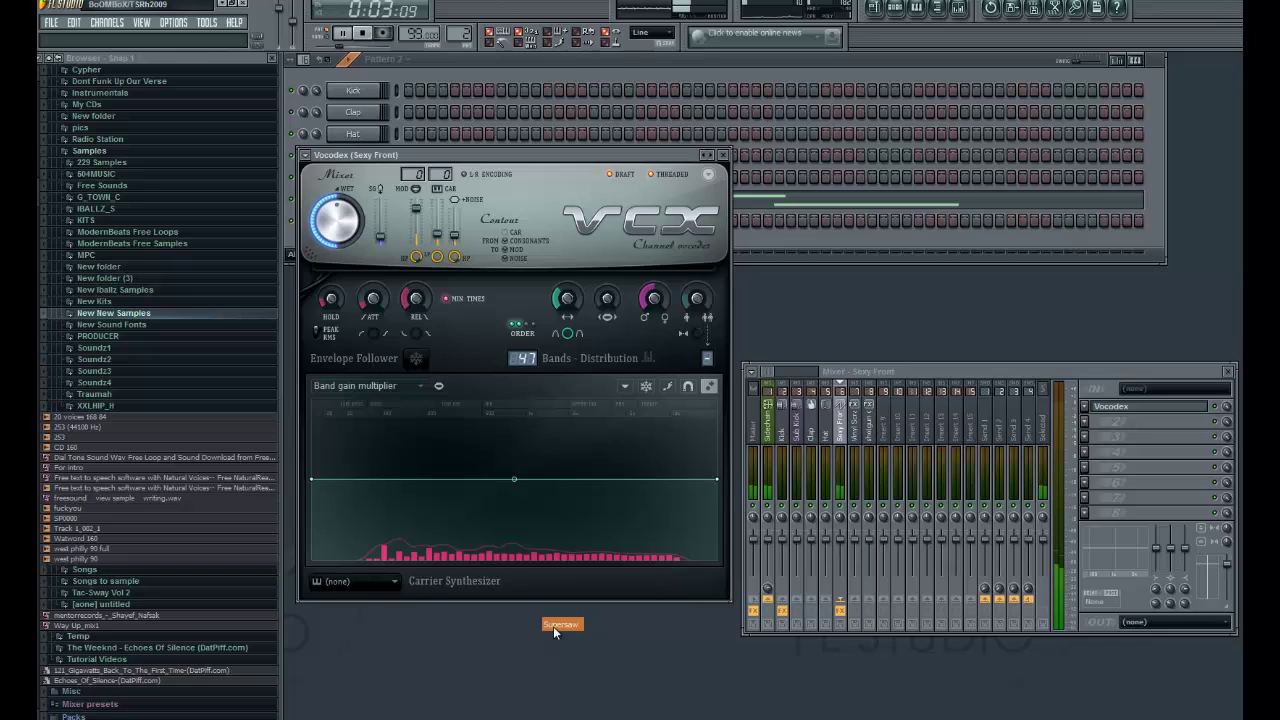
{"action": "left_click", "coordinate": [392, 581]}
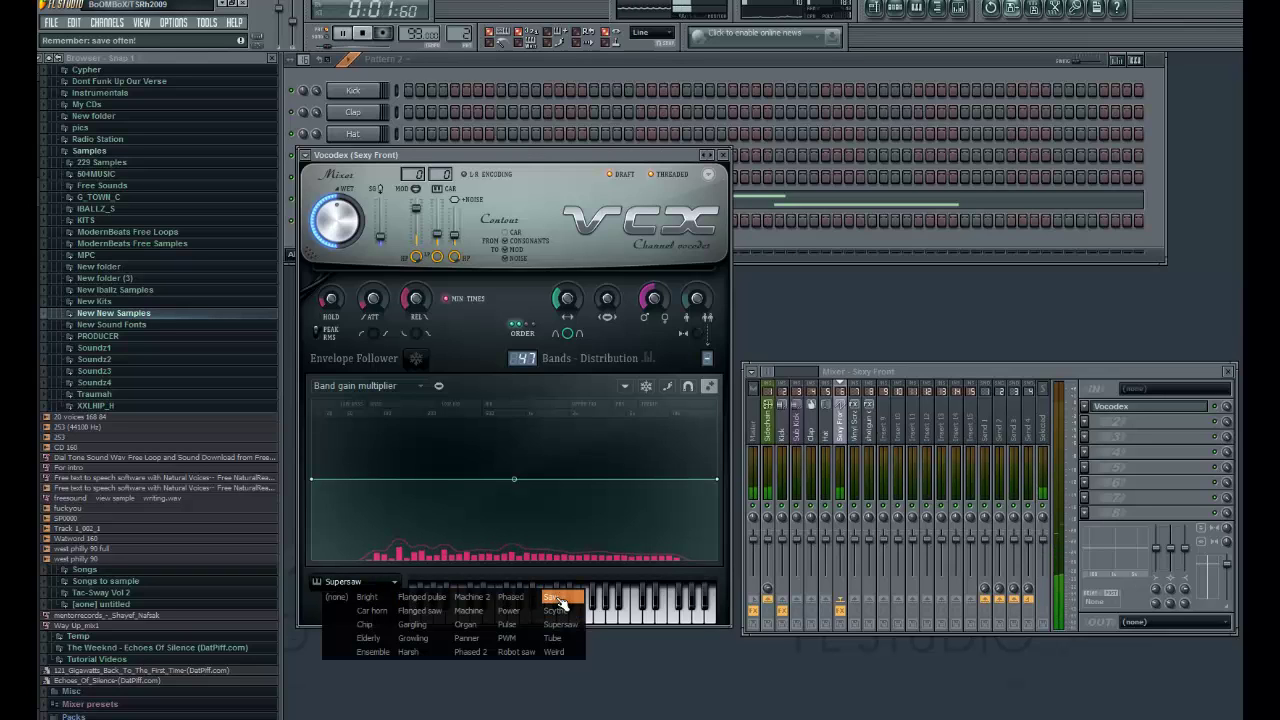
{"action": "left_click", "coordinate": [549, 597]}
{"action": "left_click", "coordinate": [392, 581]}
{"action": "left_click", "coordinate": [397, 624]}
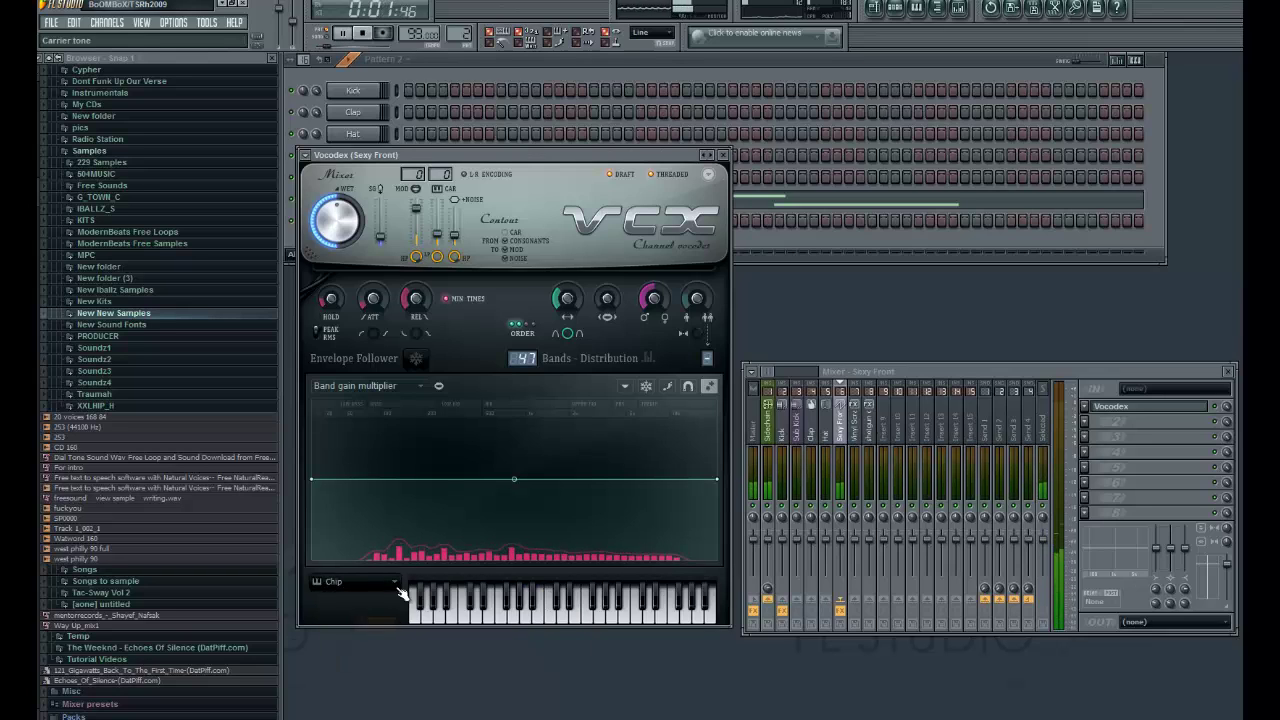
{"action": "left_click", "coordinate": [392, 581]}
{"action": "left_click", "coordinate": [374, 652]}
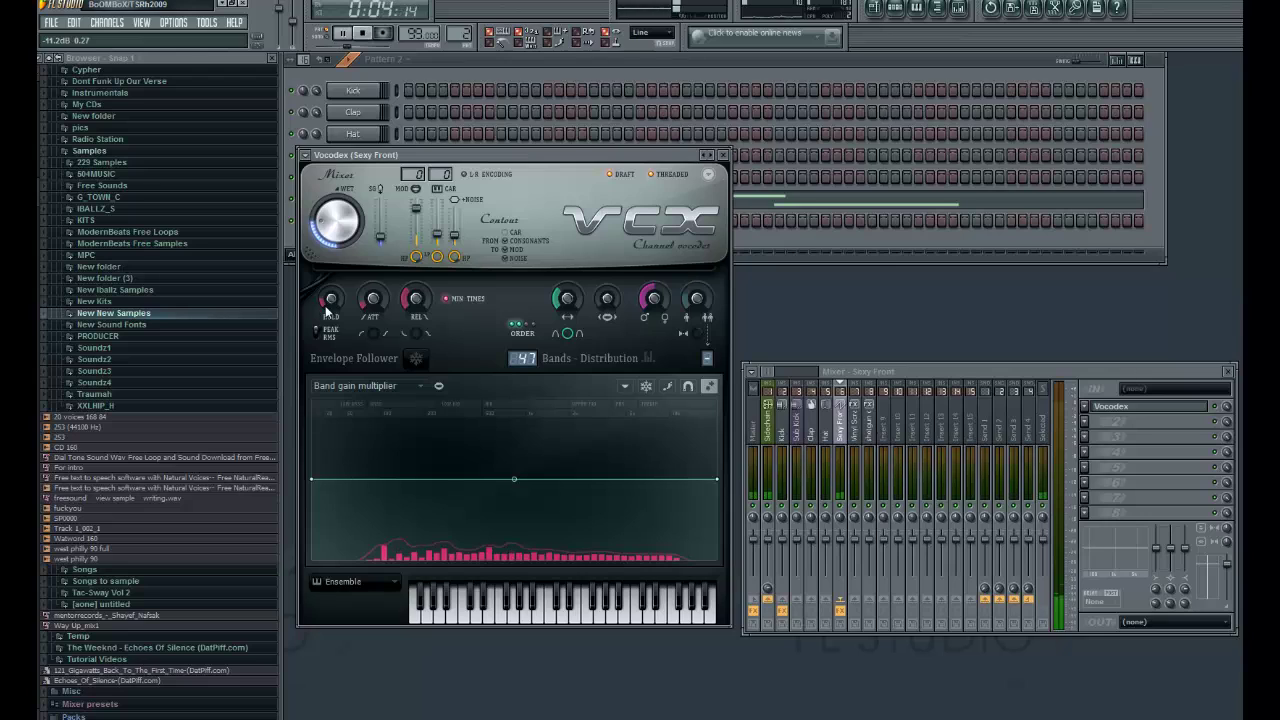
Add Fruity Reeverb to the Sexy Front track's second effect slot and load its Small Studio preset
{"action": "left_click", "coordinate": [1088, 422]}
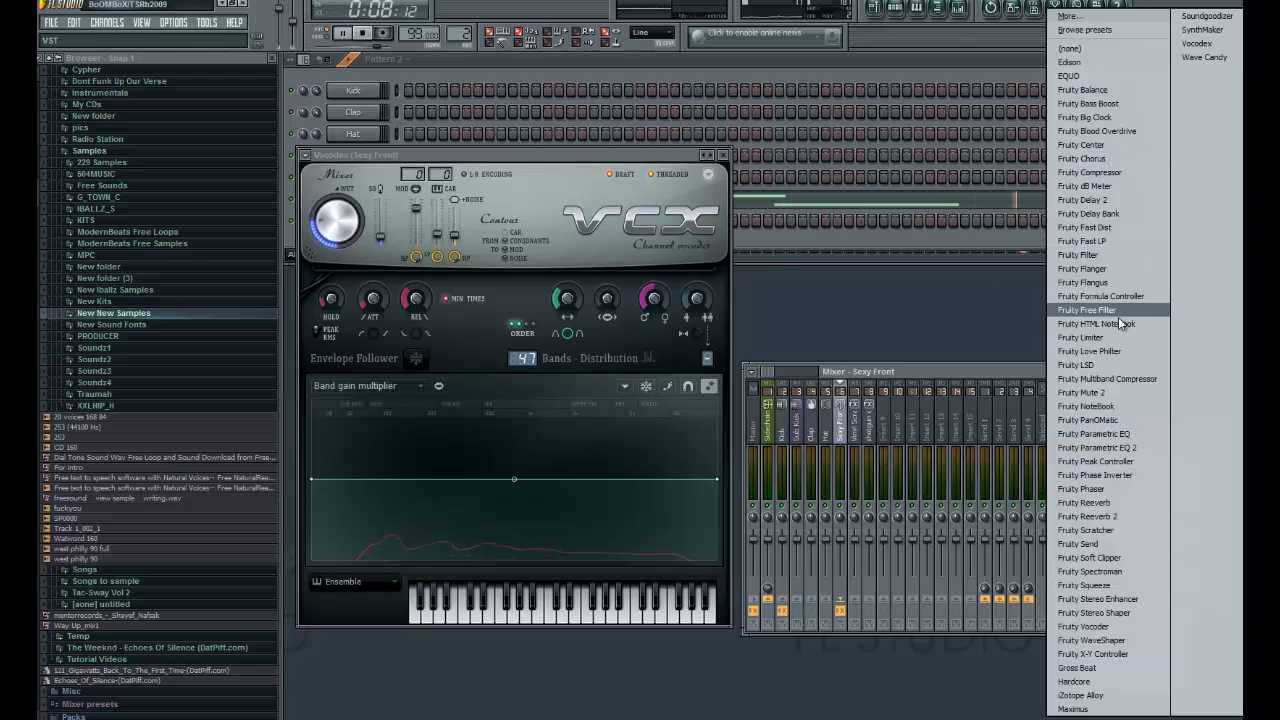
{"action": "left_click", "coordinate": [1118, 502]}
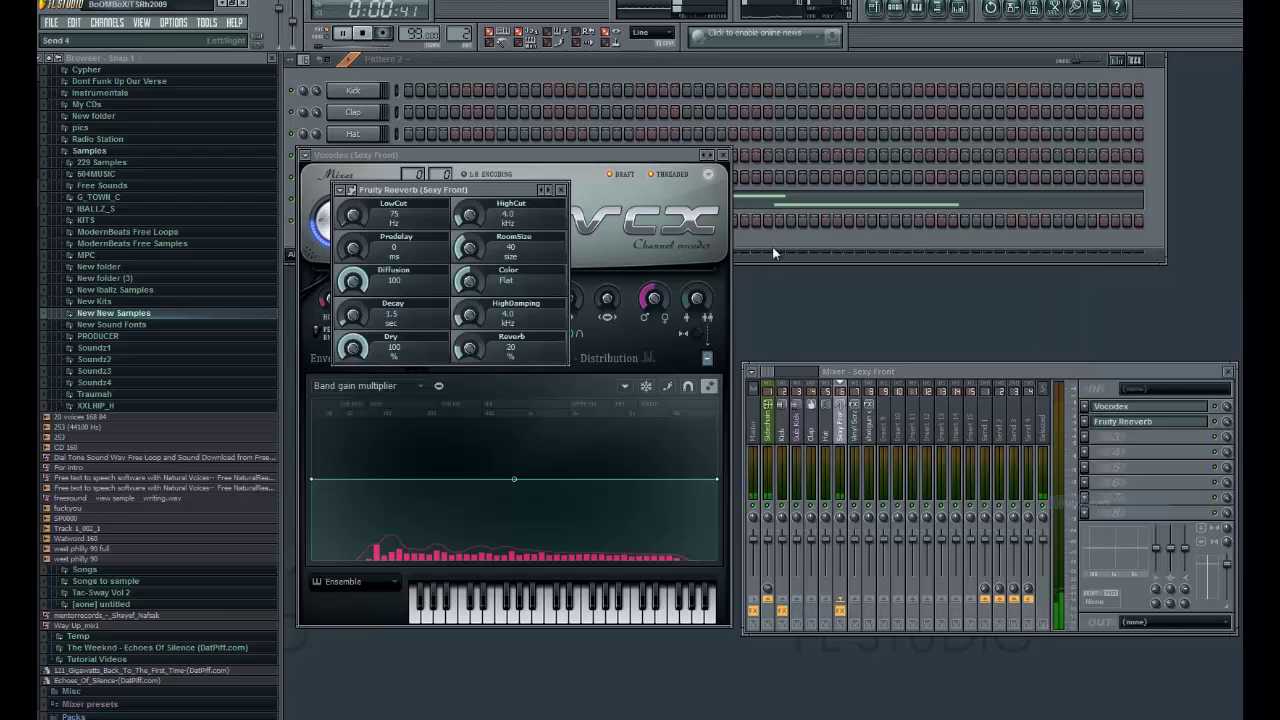
{"action": "left_click", "coordinate": [341, 190]}
{"action": "mouse_move", "coordinate": [370, 205]}
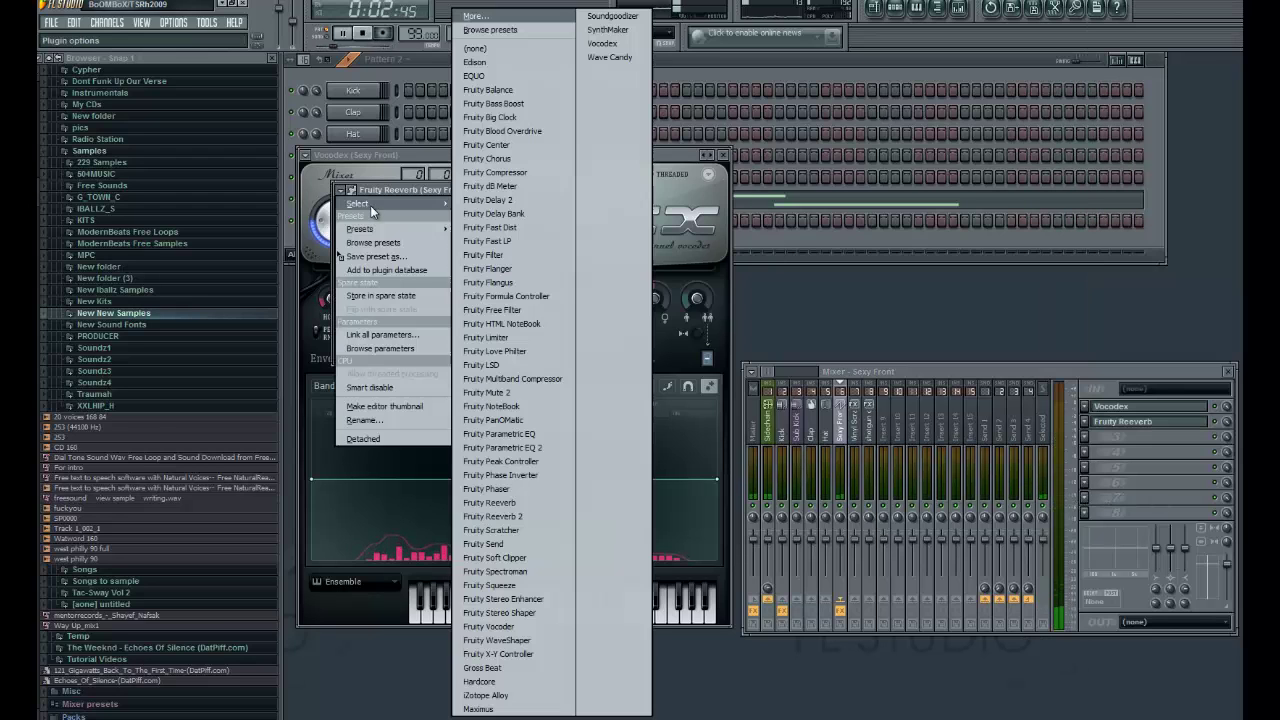
{"action": "mouse_move", "coordinate": [409, 230]}
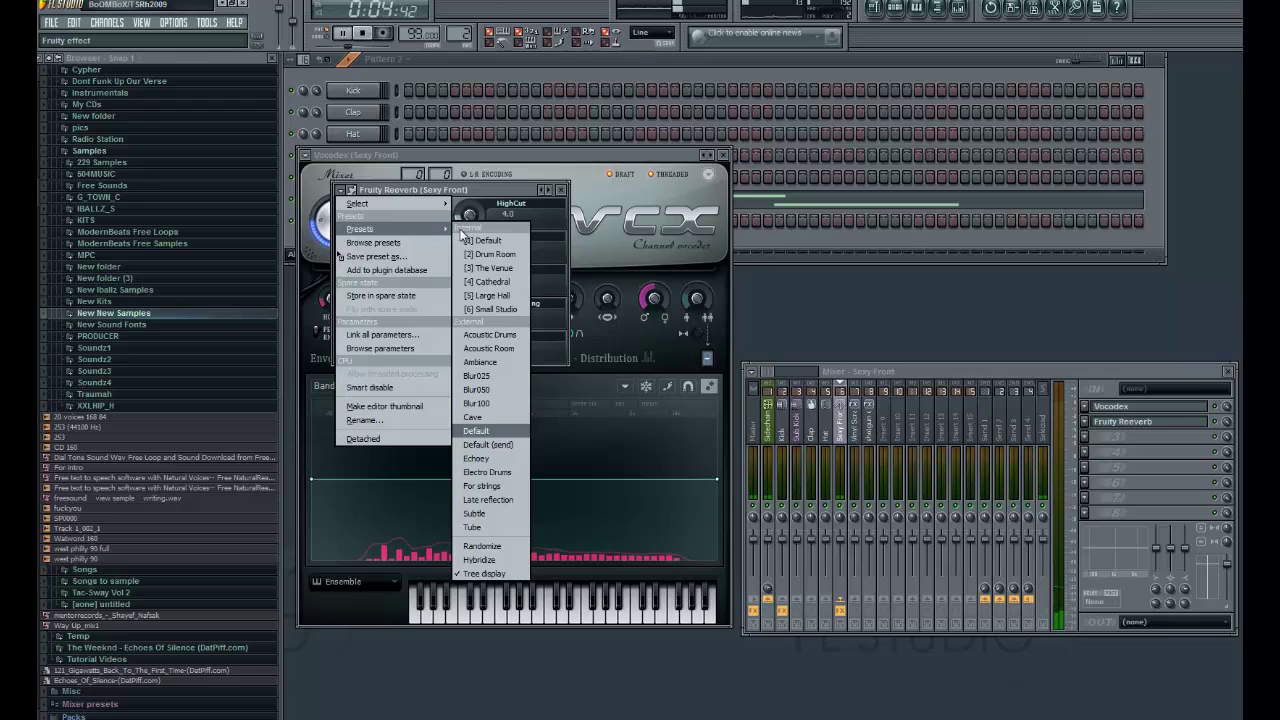
{"action": "left_click", "coordinate": [490, 309]}
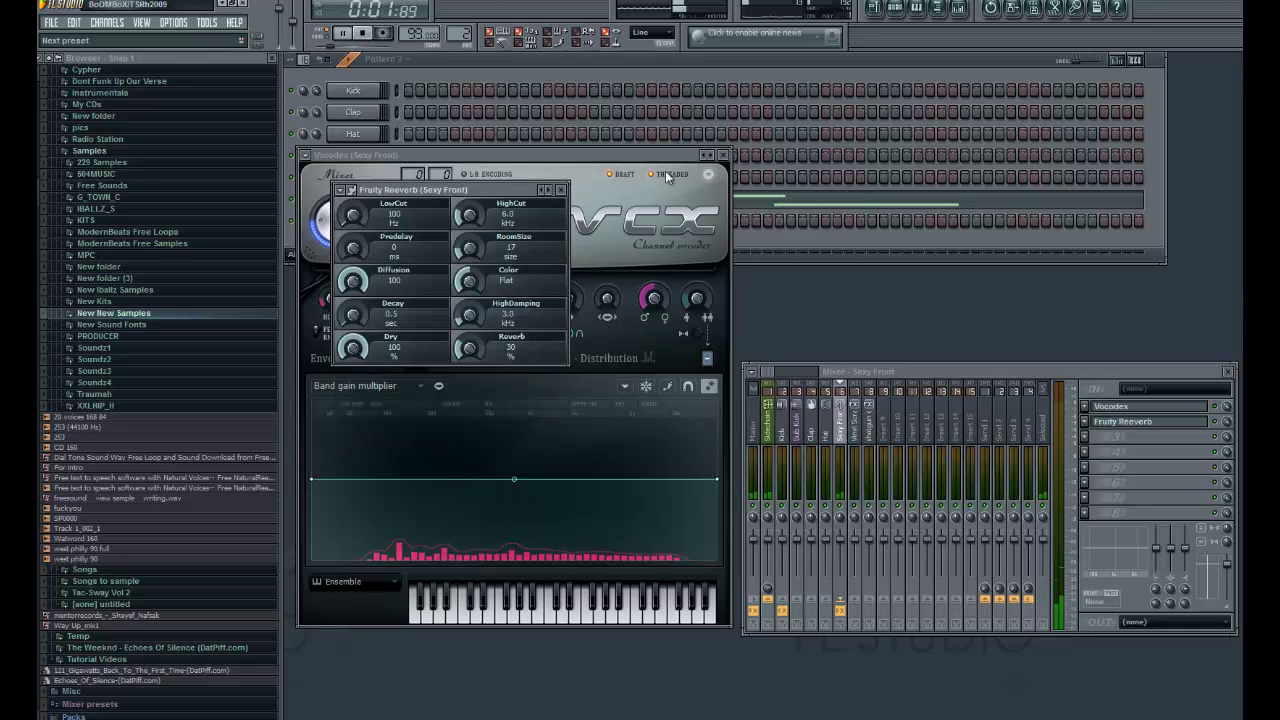
Load The Venue preset in Fruity Reeverb, stop playback, and close both plug-in windows
{"action": "left_click", "coordinate": [342, 191]}
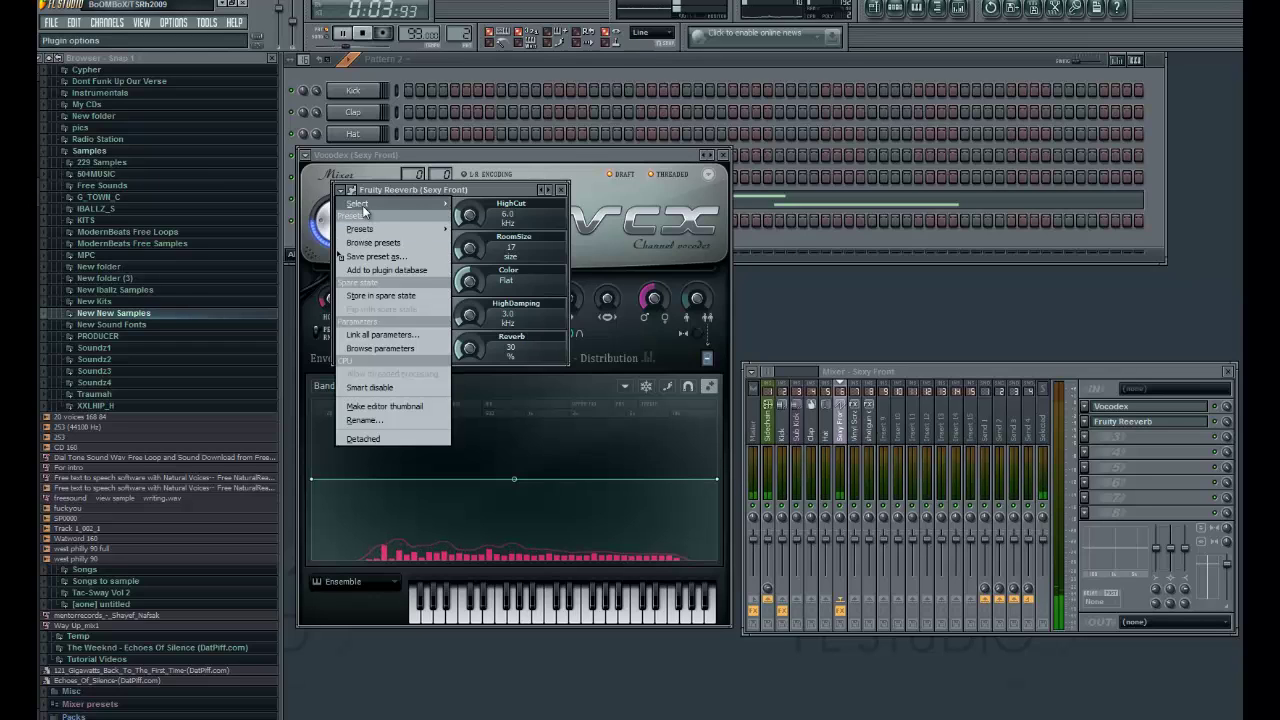
{"action": "mouse_move", "coordinate": [370, 232]}
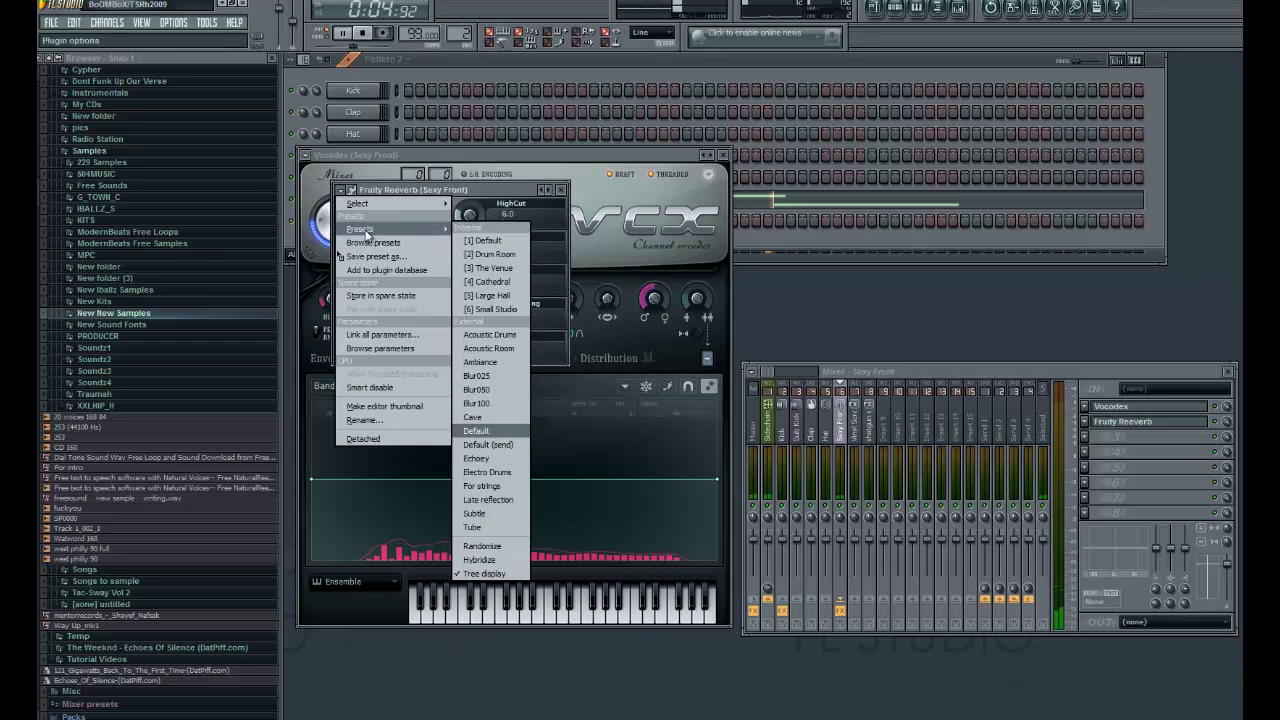
{"action": "left_click", "coordinate": [508, 270]}
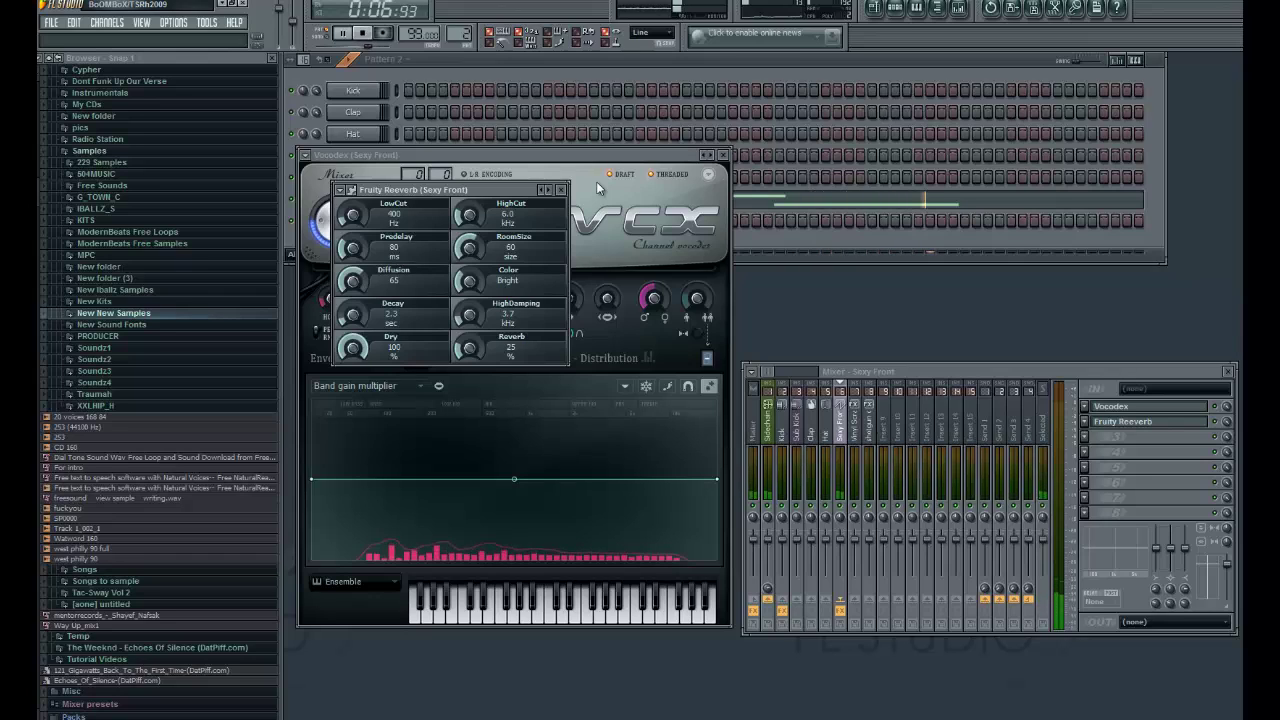
{"action": "key", "text": "space"}
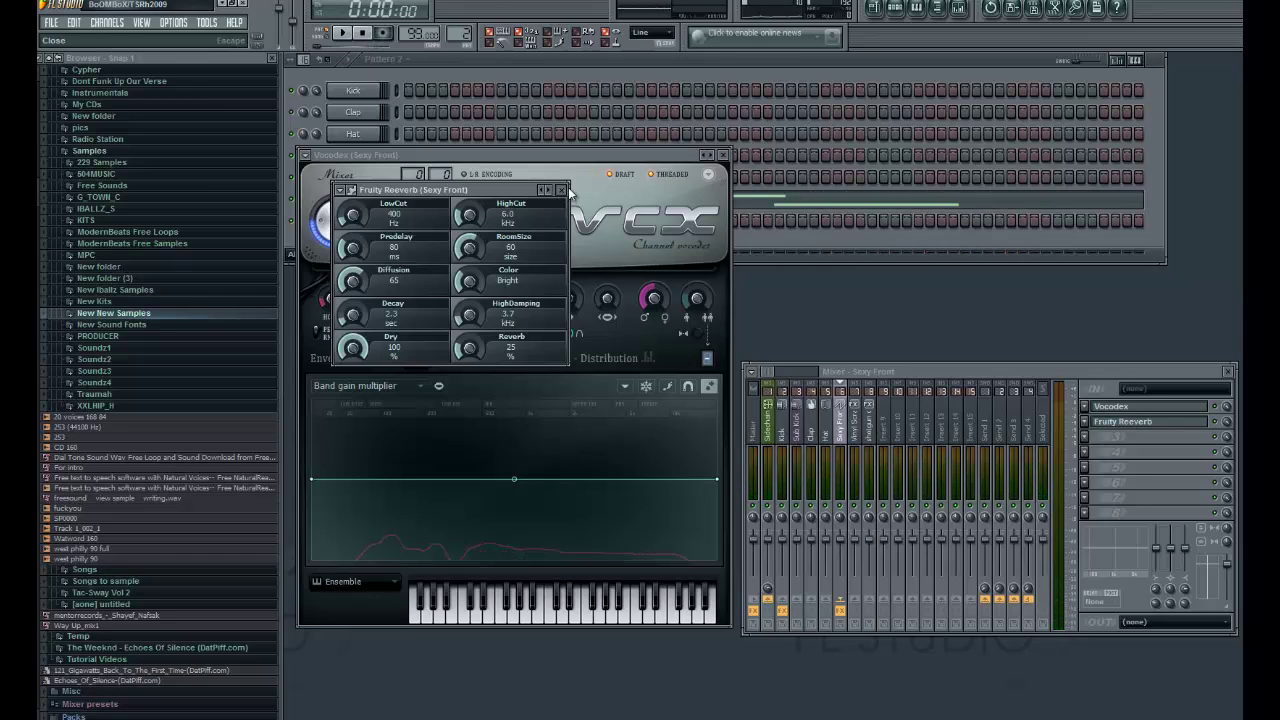
{"action": "left_click", "coordinate": [563, 190]}
{"action": "left_click", "coordinate": [722, 155]}
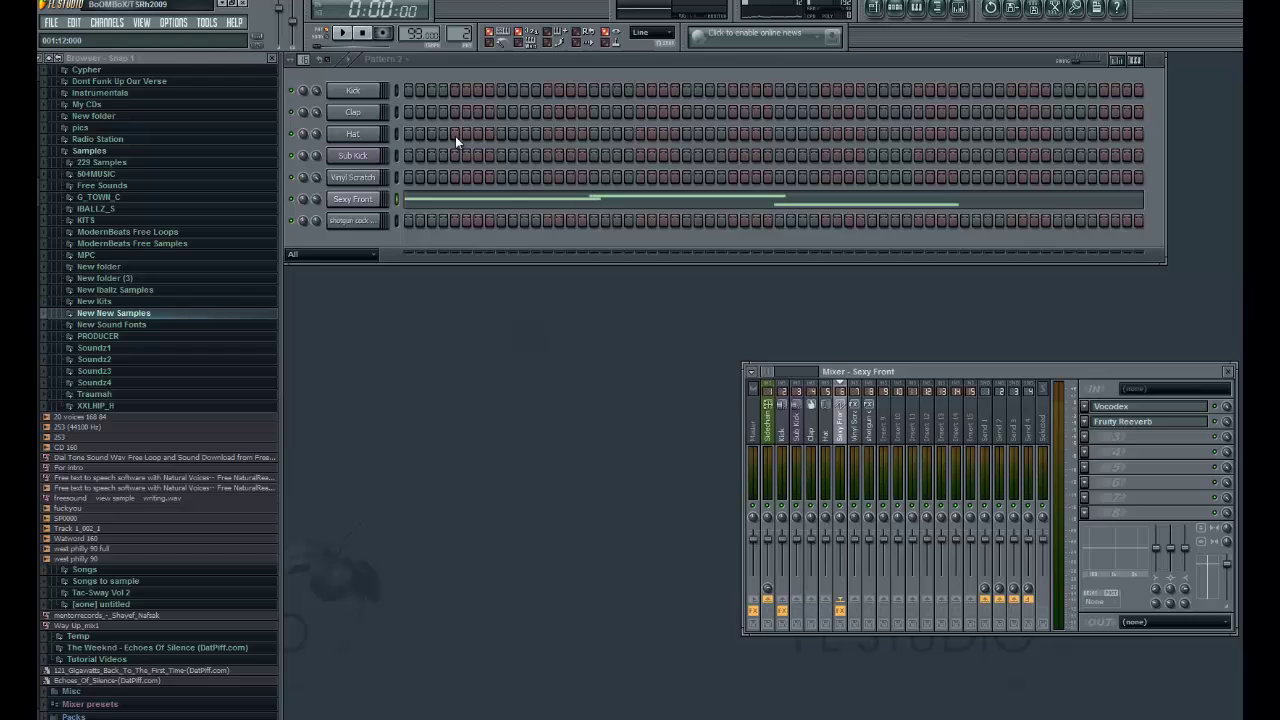
Play the song to hear the synth effects in the mix, closing the mixer window, and stop playback
{"action": "left_click", "coordinate": [341, 33]}
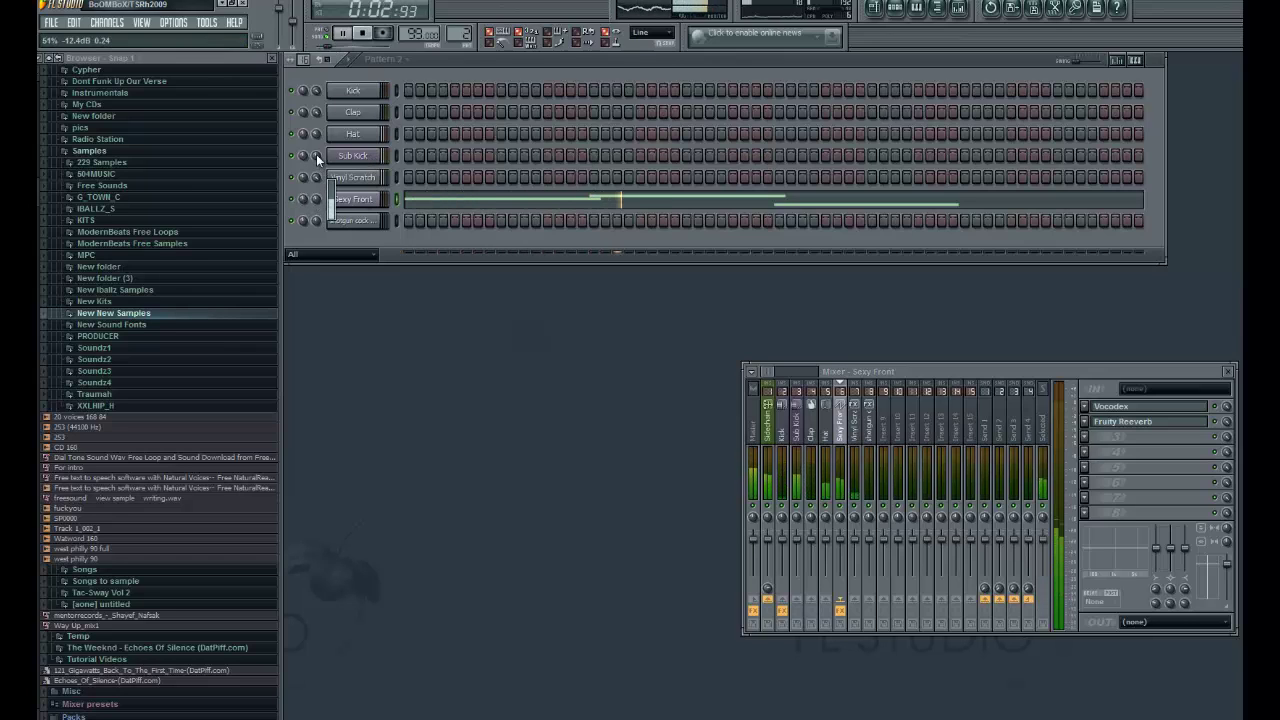
{"action": "left_click_drag", "start_coordinate": [1174, 375], "coordinate": [908, 392]}
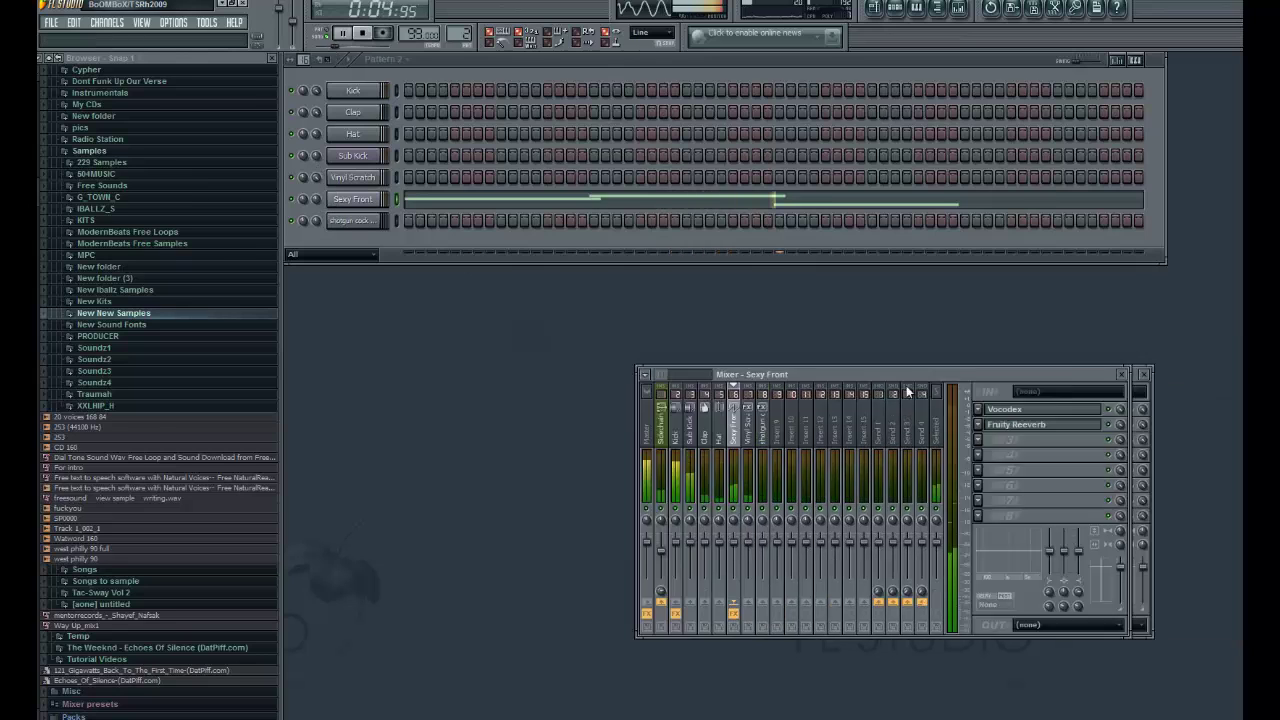
{"action": "left_click", "coordinate": [920, 382]}
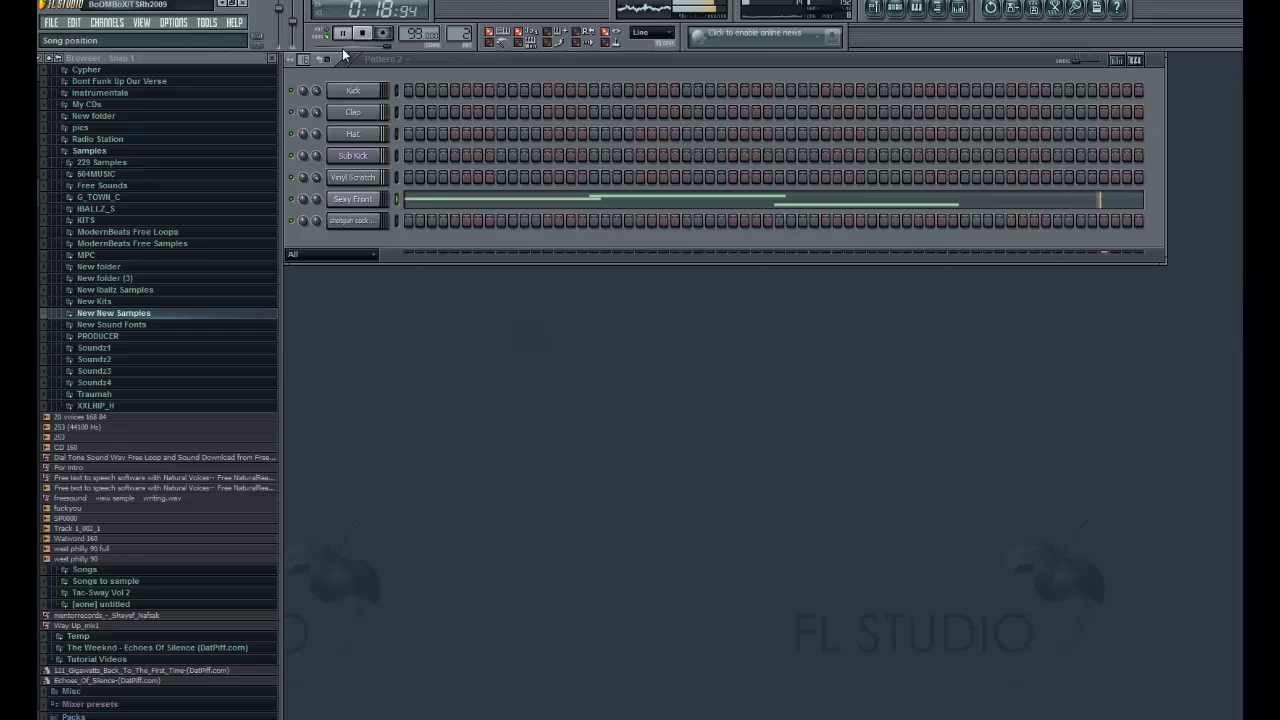
{"action": "key", "text": "space"}
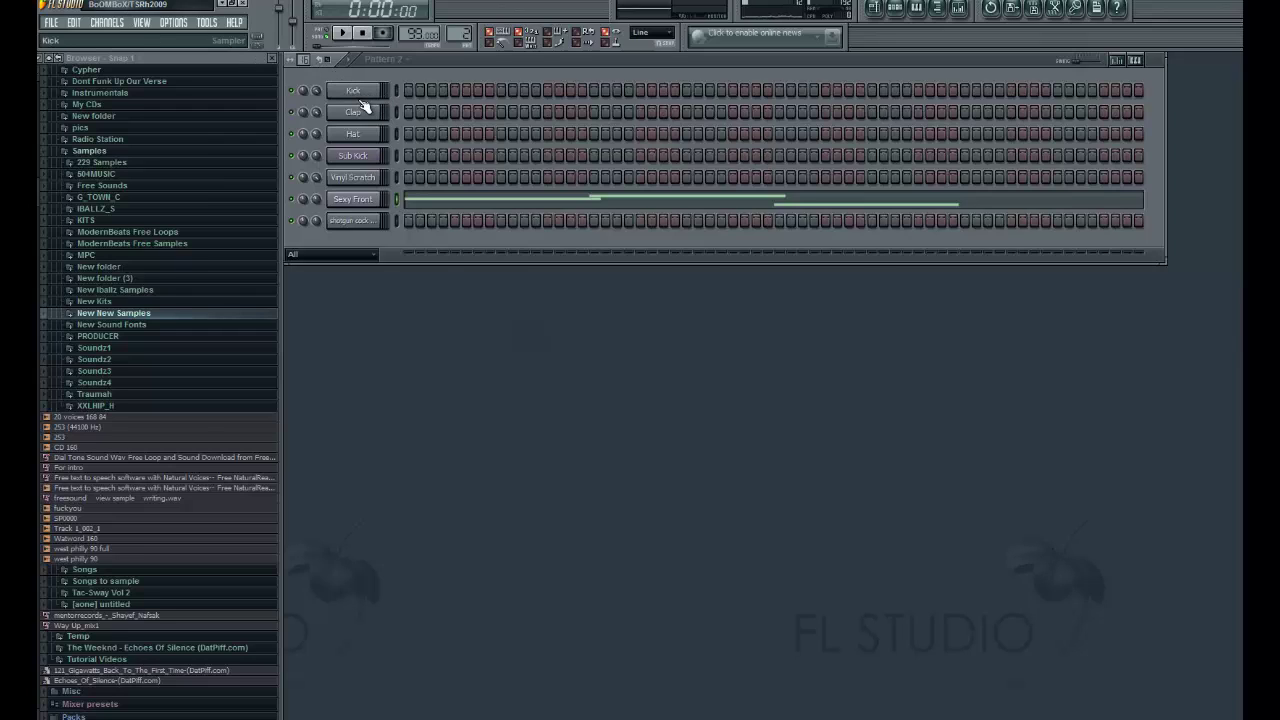
{"action": "left_click", "coordinate": [50, 23]}
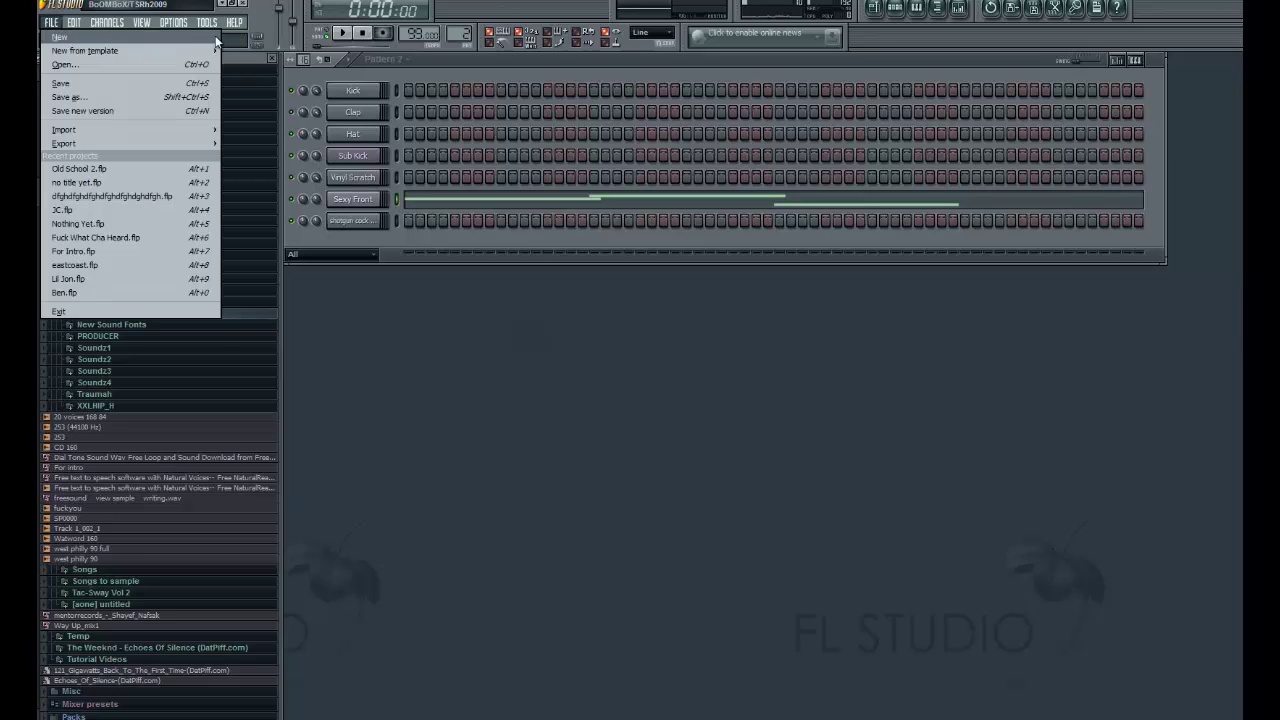
{"action": "mouse_move", "coordinate": [214, 50]}
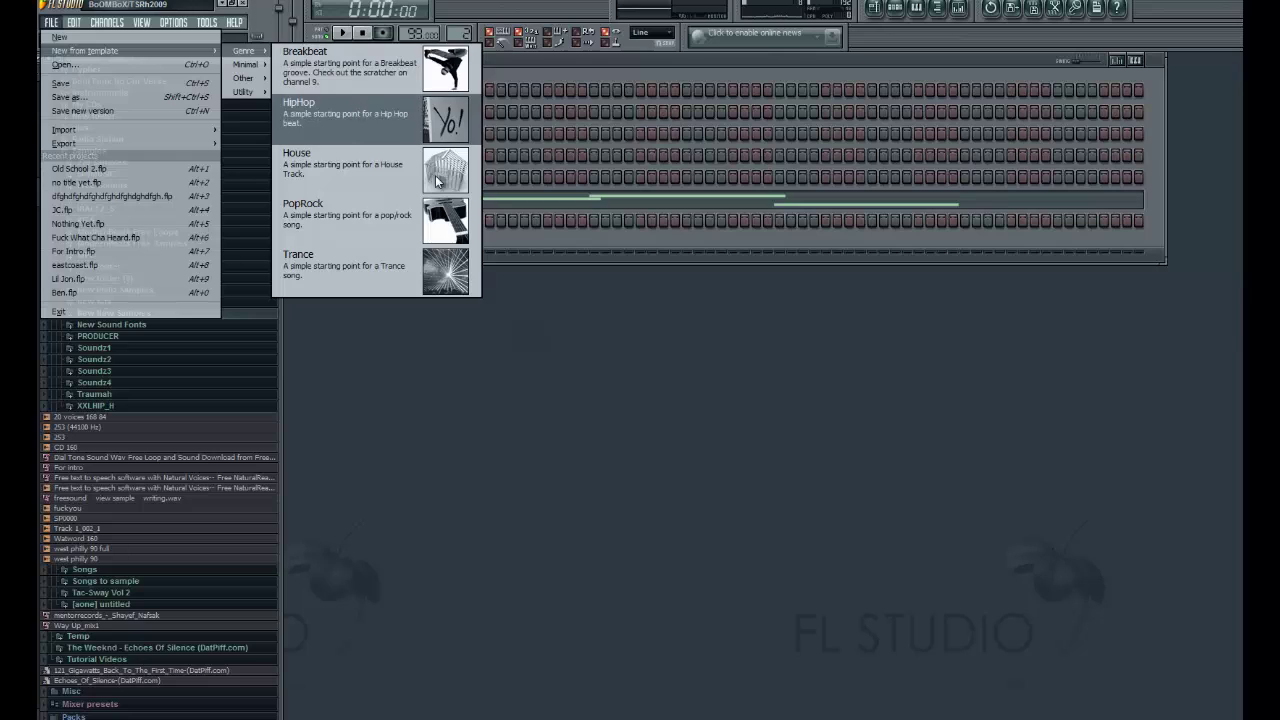
{"action": "left_click", "coordinate": [700, 427]}
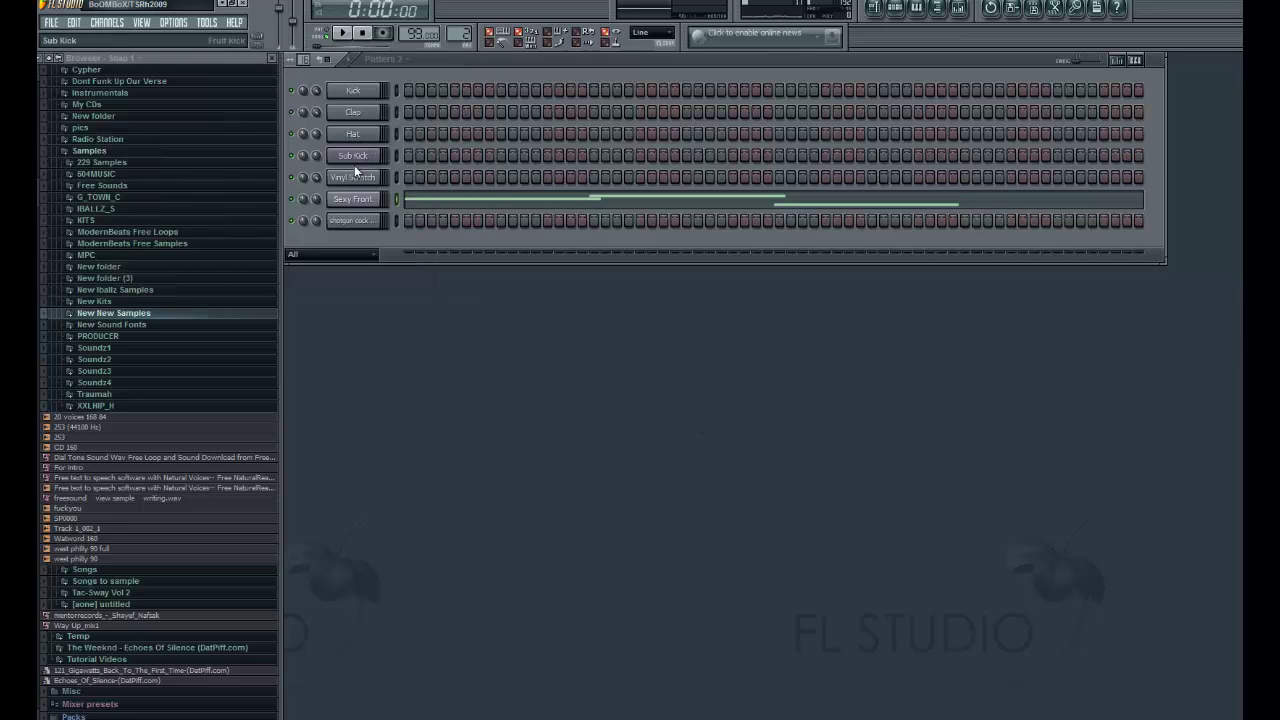
Check the shotgun cock channel's settings, audition the Kick sample on low notes in its channel settings, and close the settings
{"action": "left_click", "coordinate": [357, 222]}
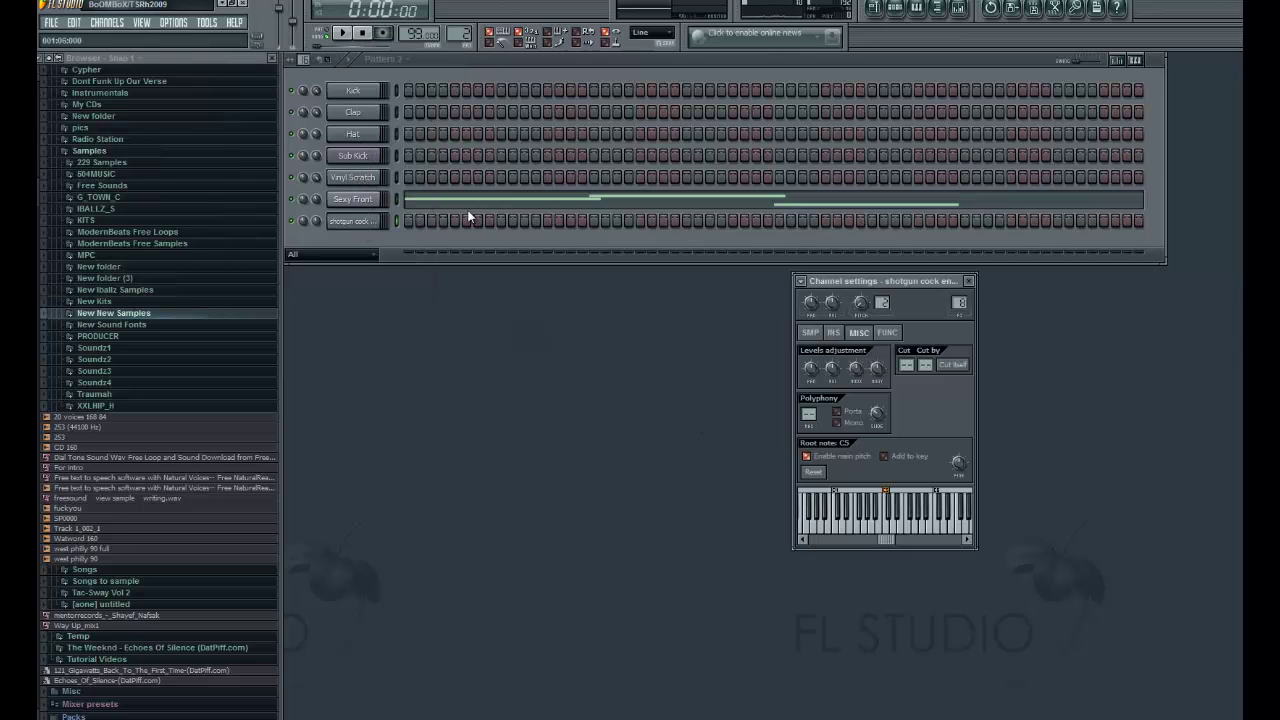
{"action": "left_click", "coordinate": [969, 282]}
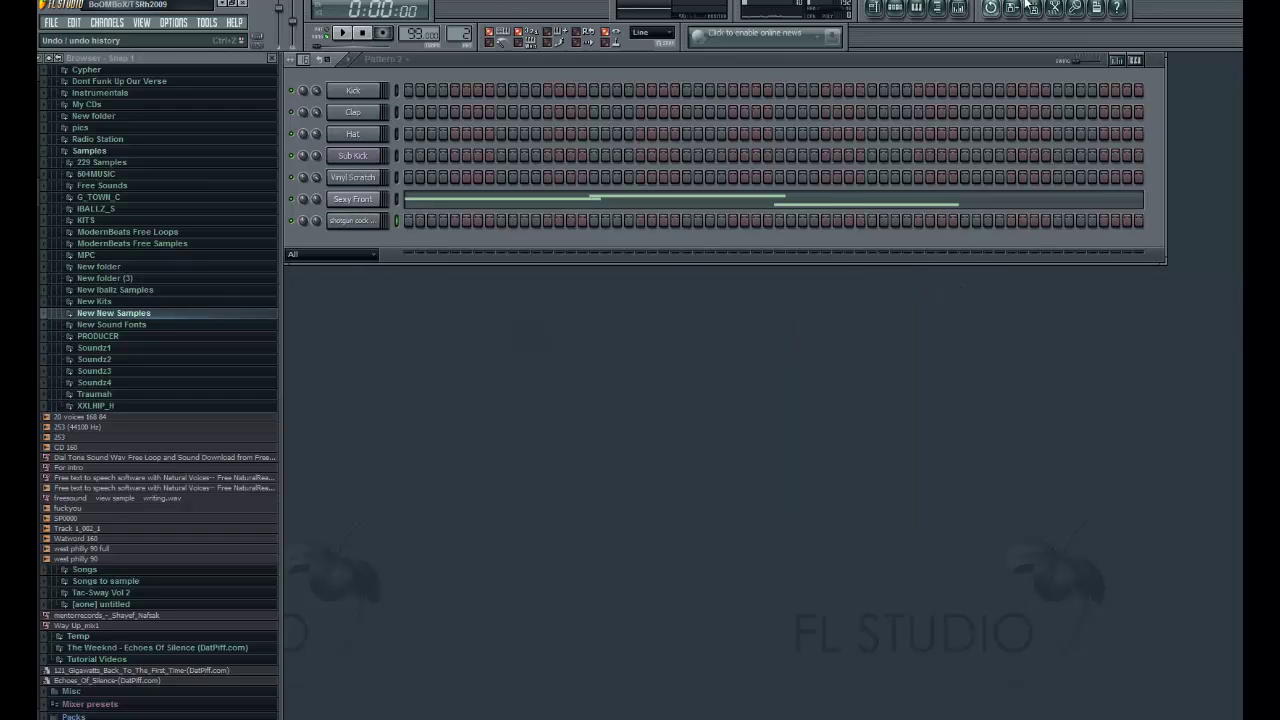
{"action": "left_click", "coordinate": [357, 92]}
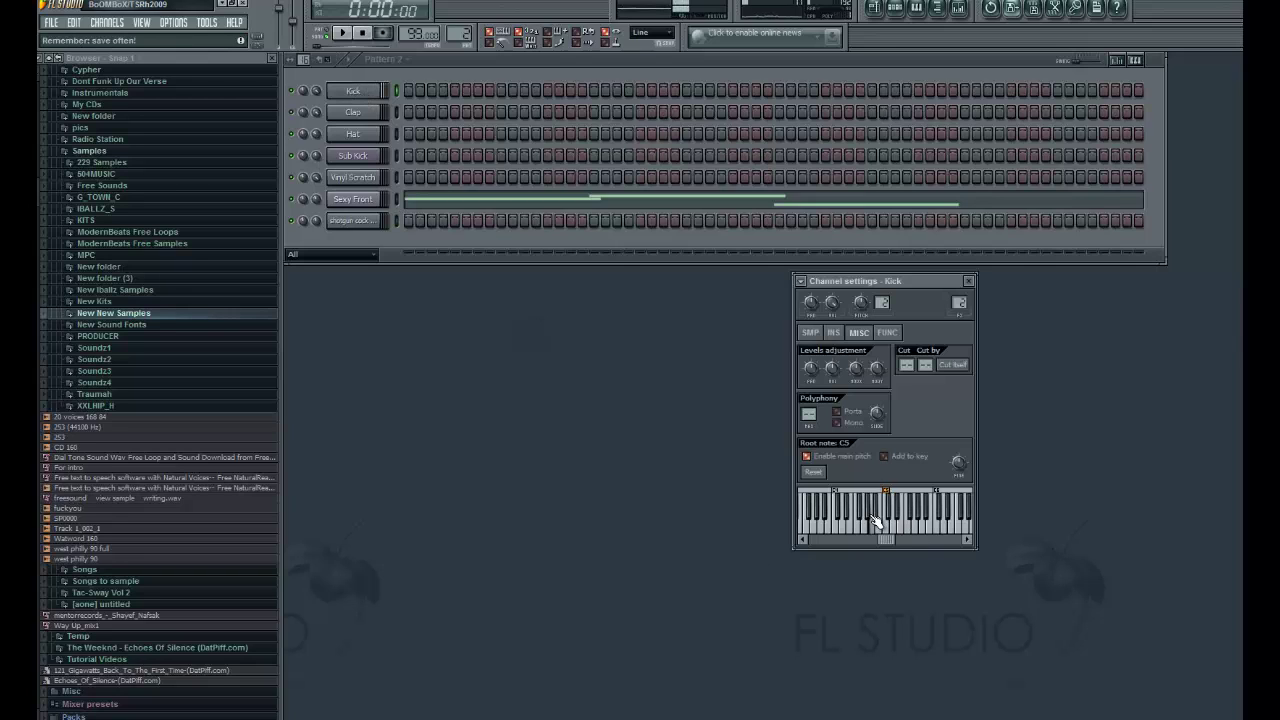
{"action": "left_click", "coordinate": [830, 518]}
{"action": "left_click", "coordinate": [825, 527]}
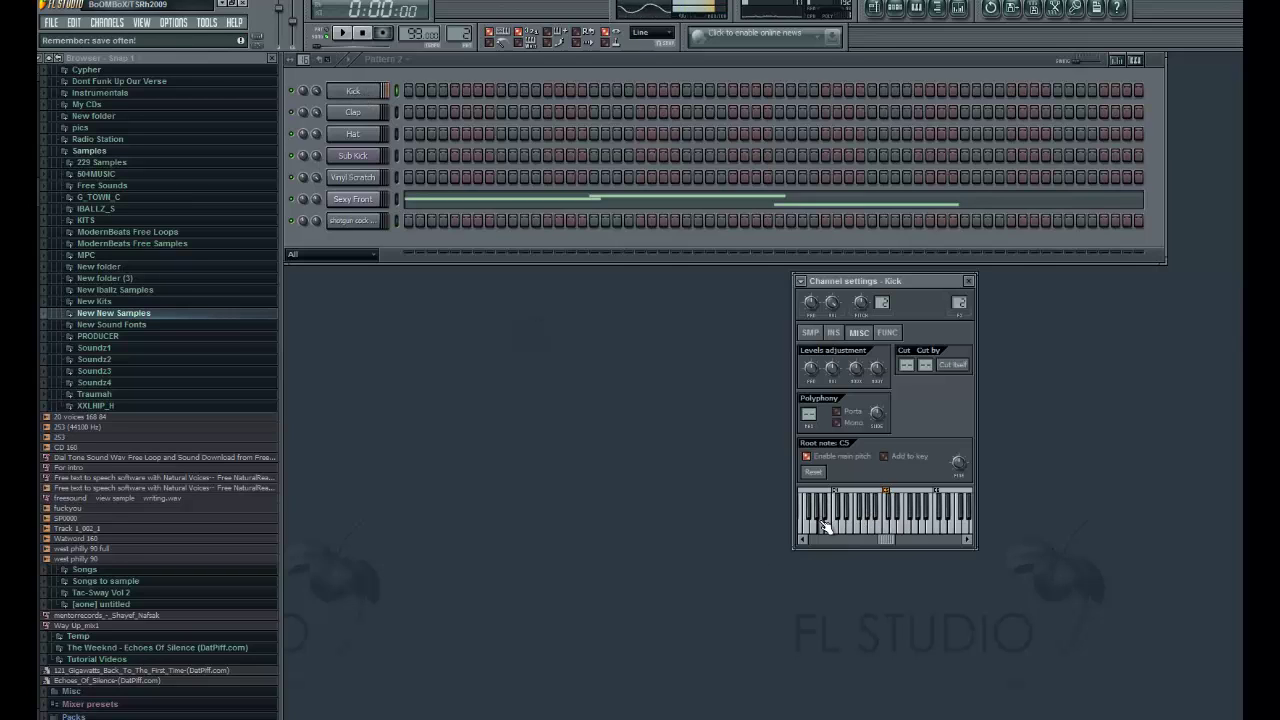
{"action": "left_click", "coordinate": [968, 281]}
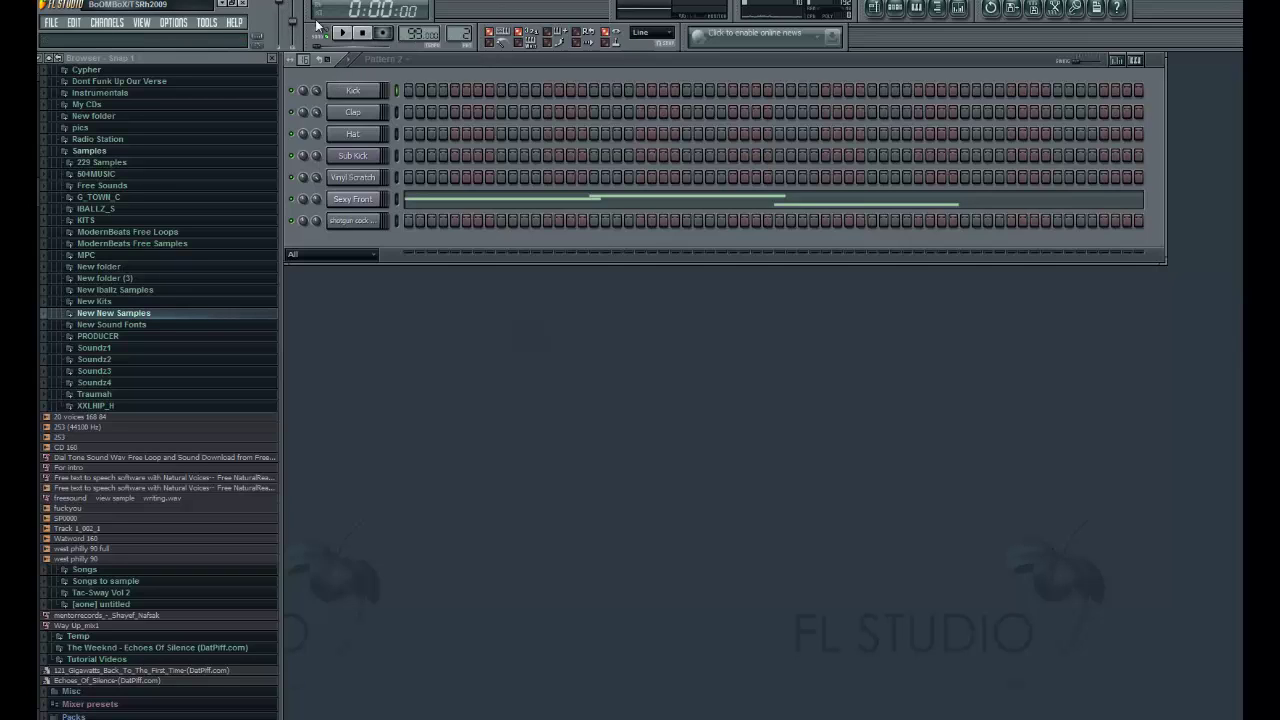
Play the beat to listen to the drums and synth together, and stop playback
{"action": "left_click", "coordinate": [348, 36]}
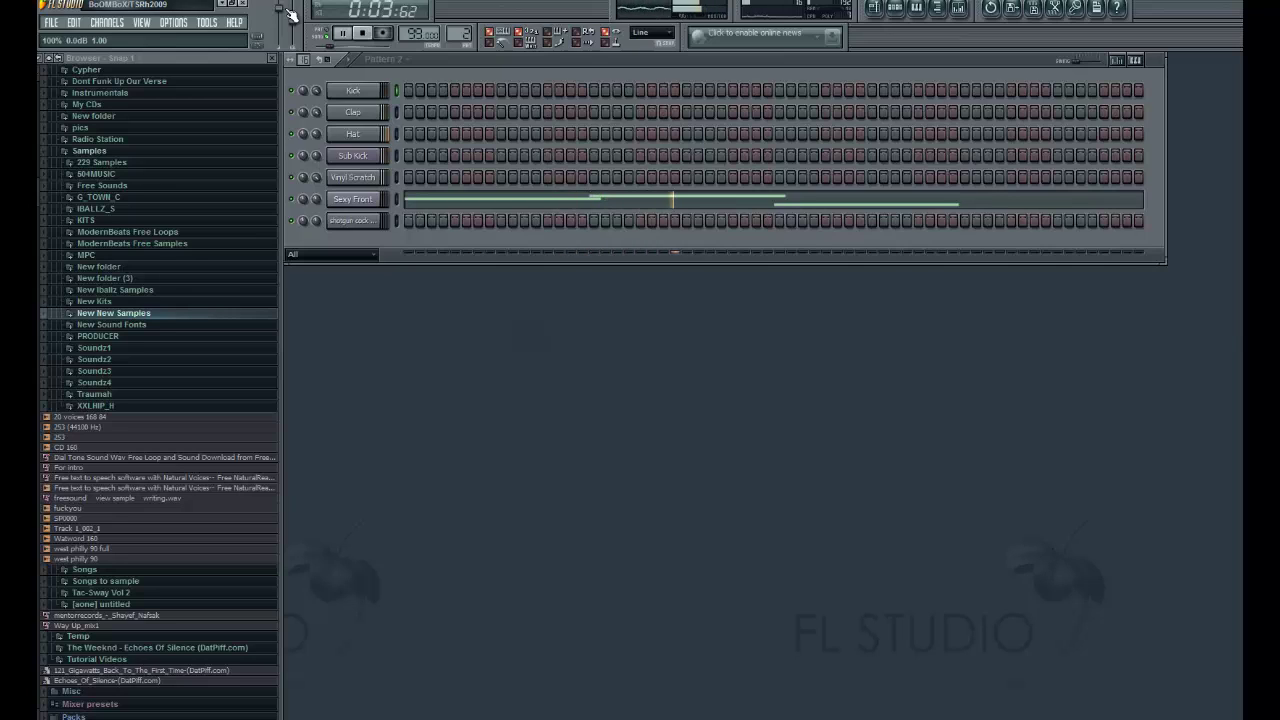
{"action": "left_click", "coordinate": [364, 34]}
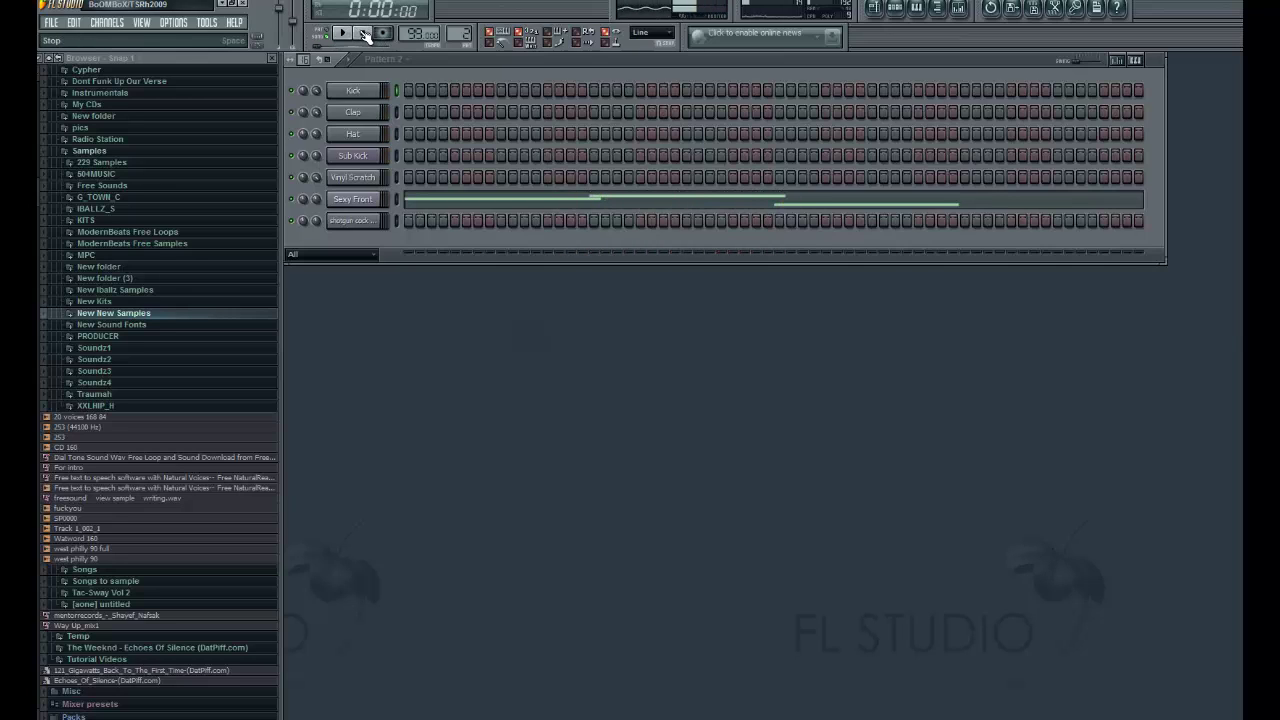